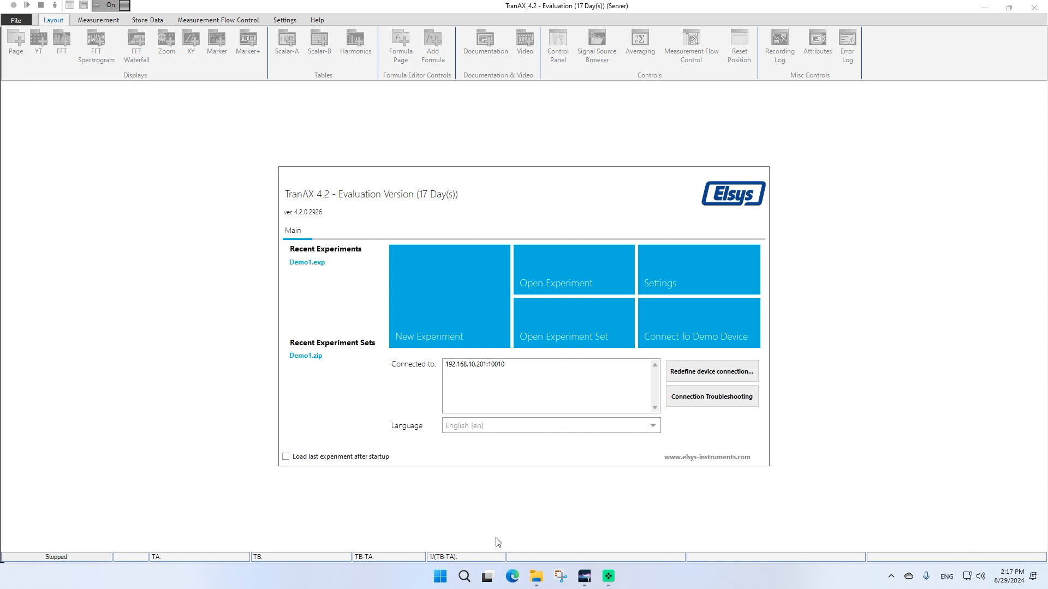
# Open File Explorer, browse into the Demo1.exp experiment folder and open the Demo1.zip archive to inspect its contents
pyautogui.click(536, 579)
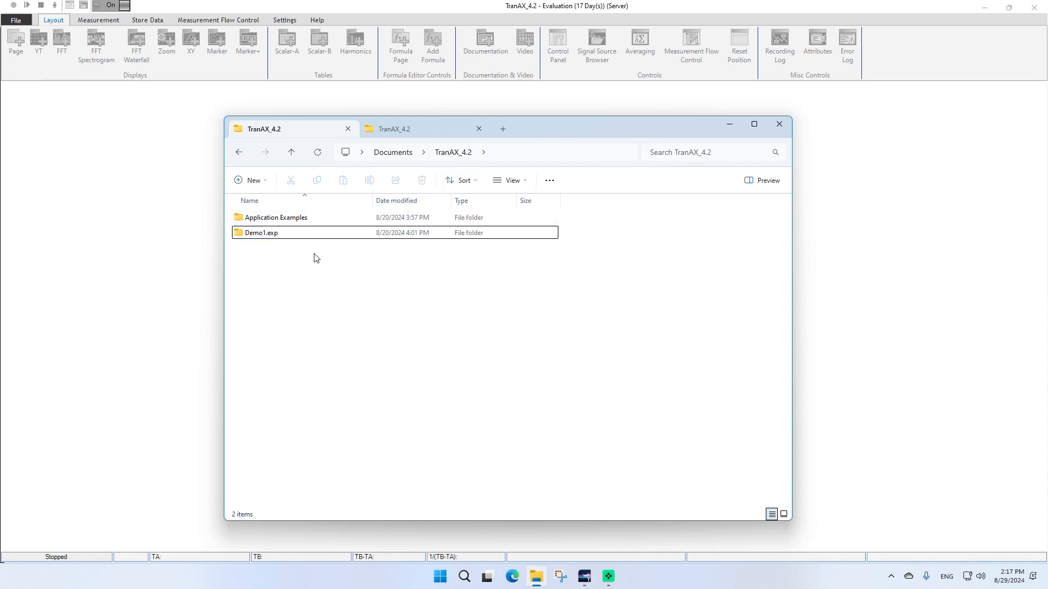
pyautogui.moveTo(523, 141); pyautogui.dragTo(712, 164)
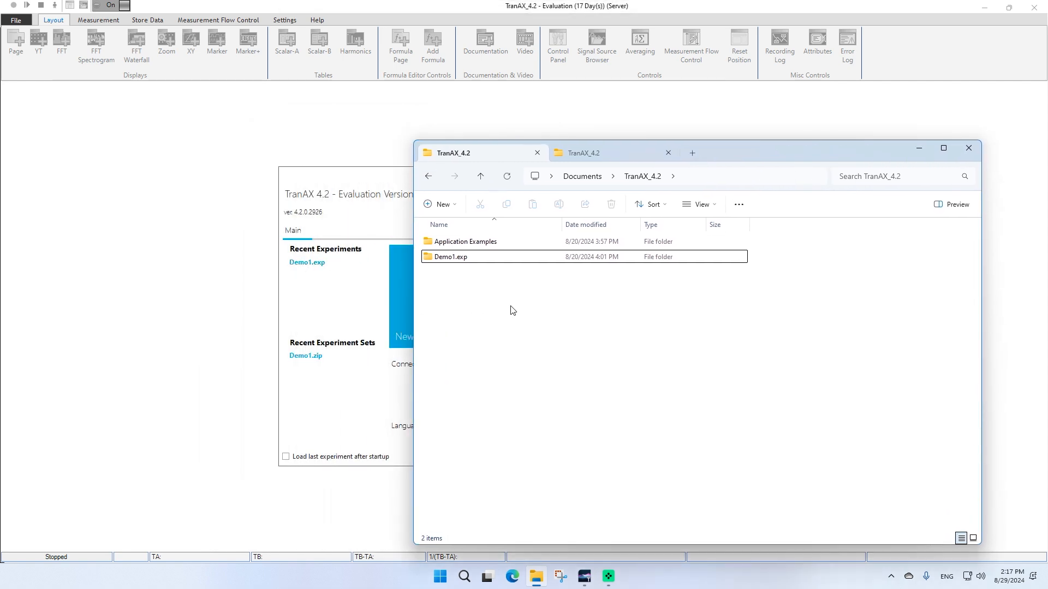
pyautogui.click(455, 262)
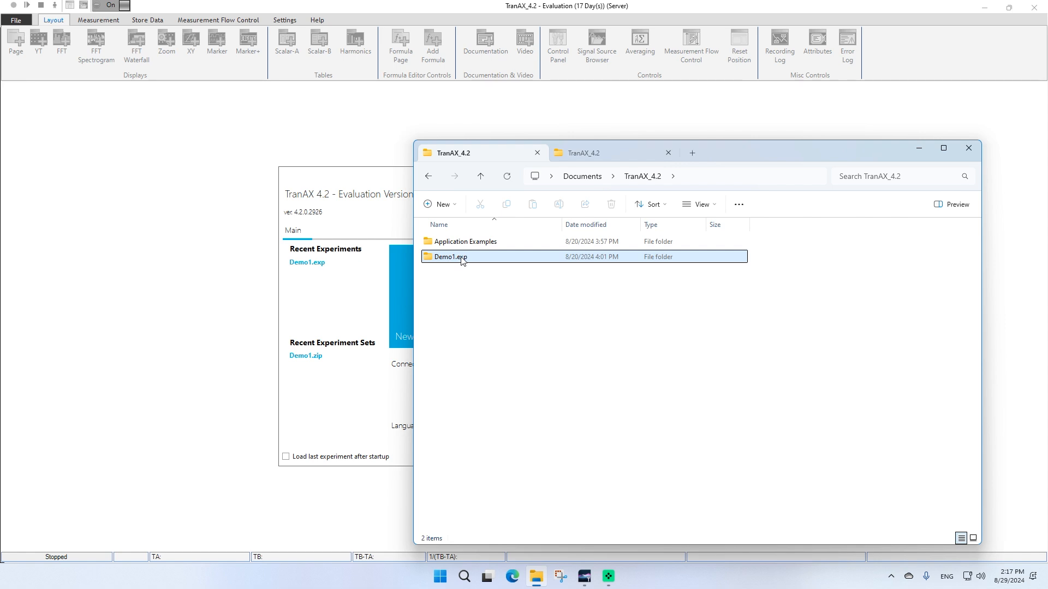
pyautogui.doubleClick(493, 262)
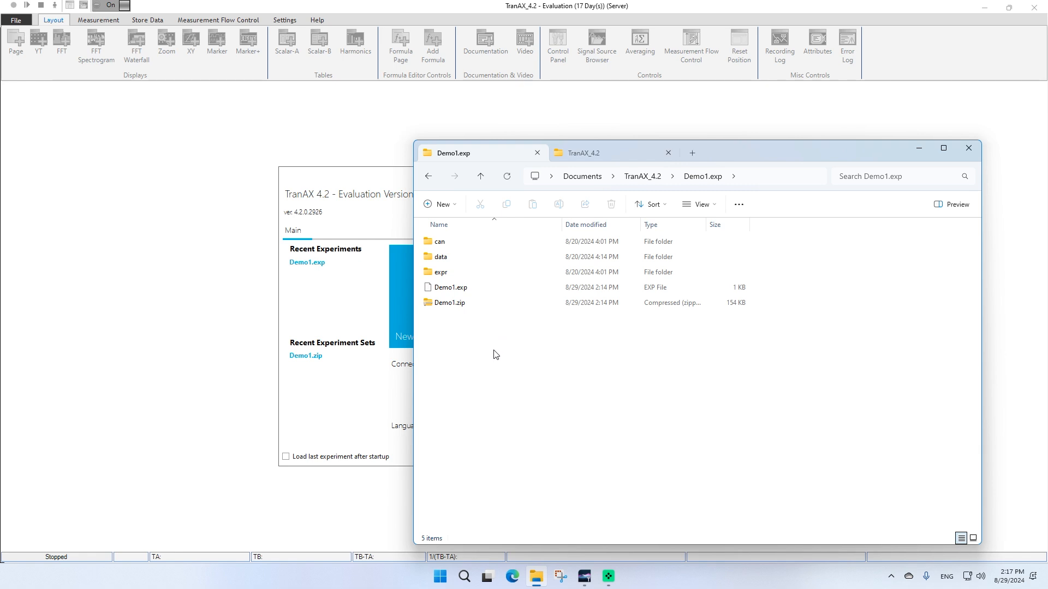
pyautogui.click(448, 304)
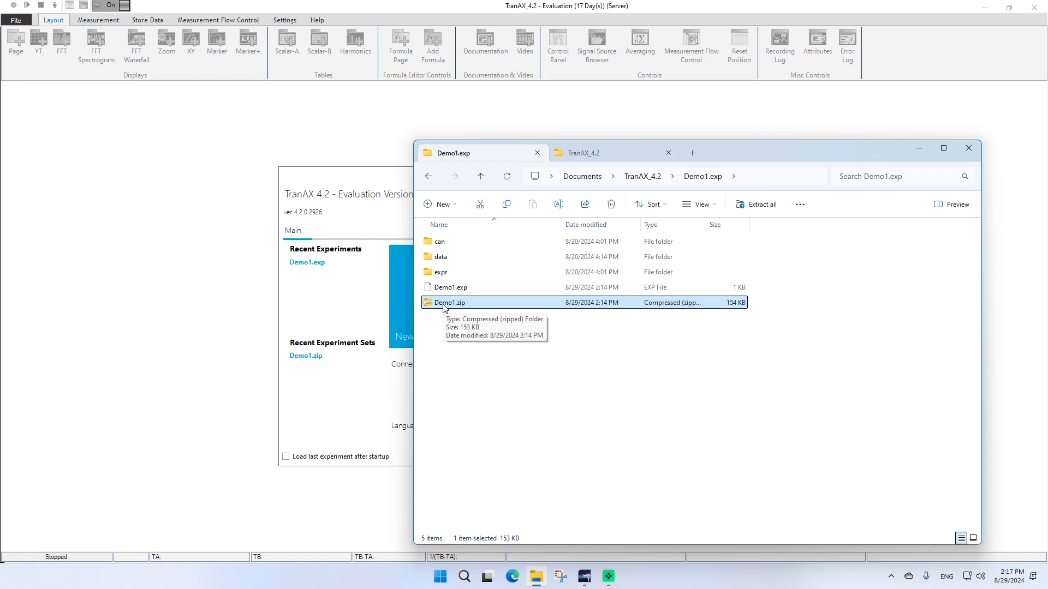
pyautogui.doubleClick(446, 305)
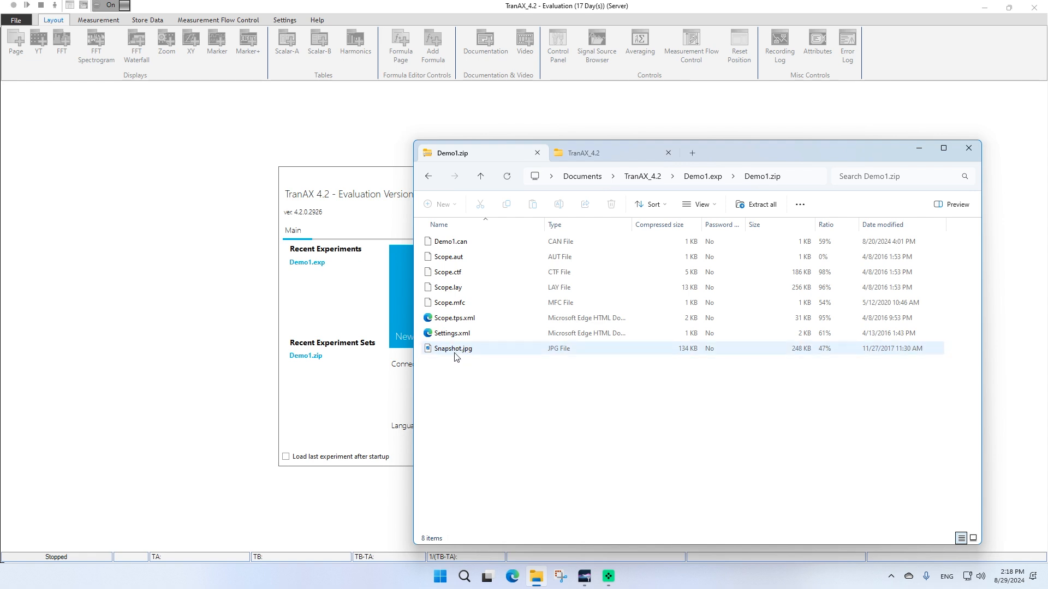
# Inspect the data and expr subfolders of the Demo1.exp experiment folder
pyautogui.hotkey('alt', 'Up')
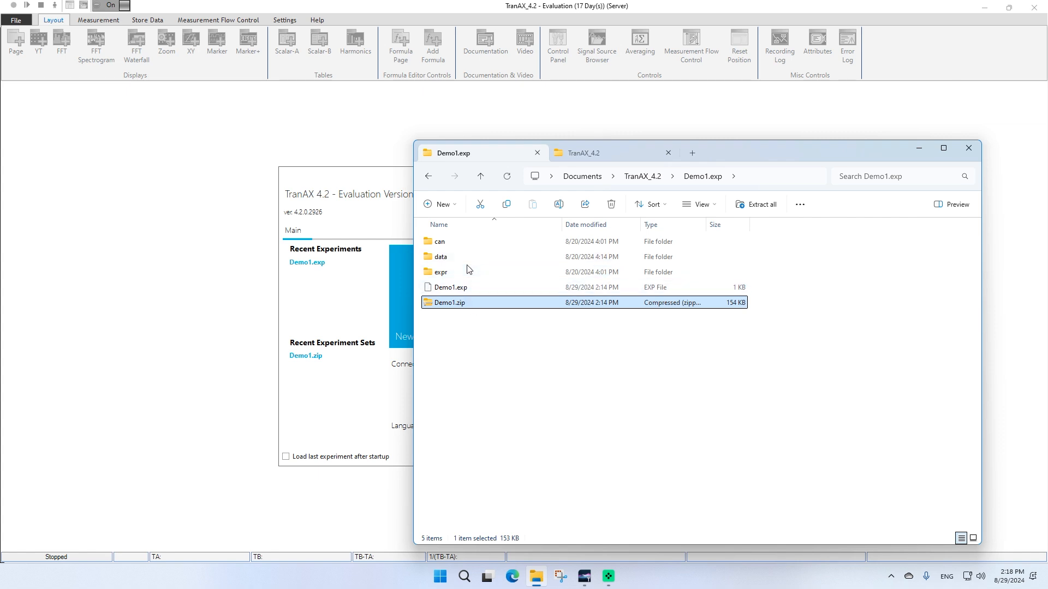
pyautogui.click(442, 261)
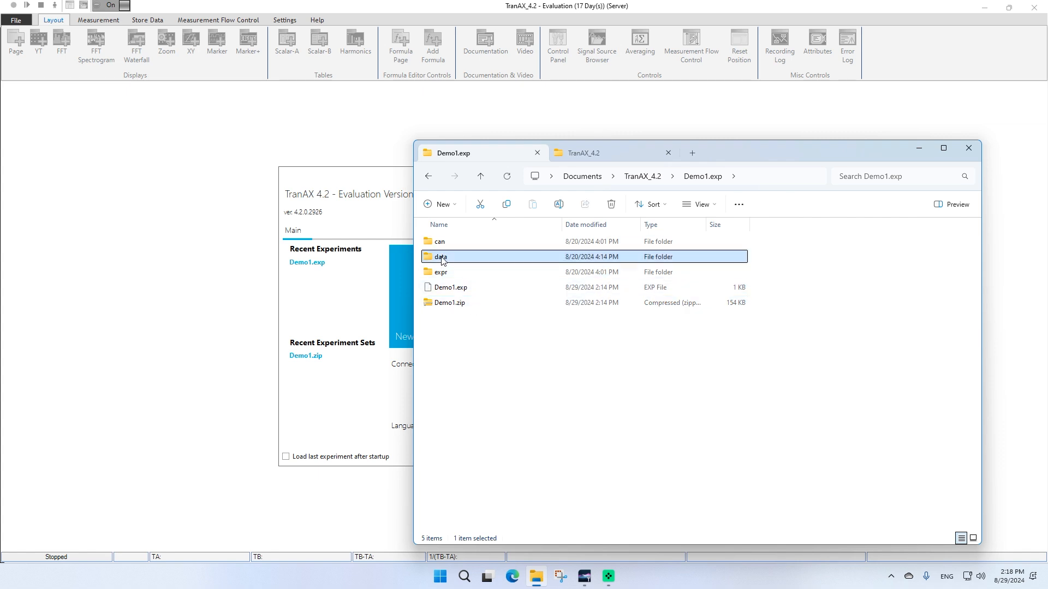
pyautogui.doubleClick(442, 260)
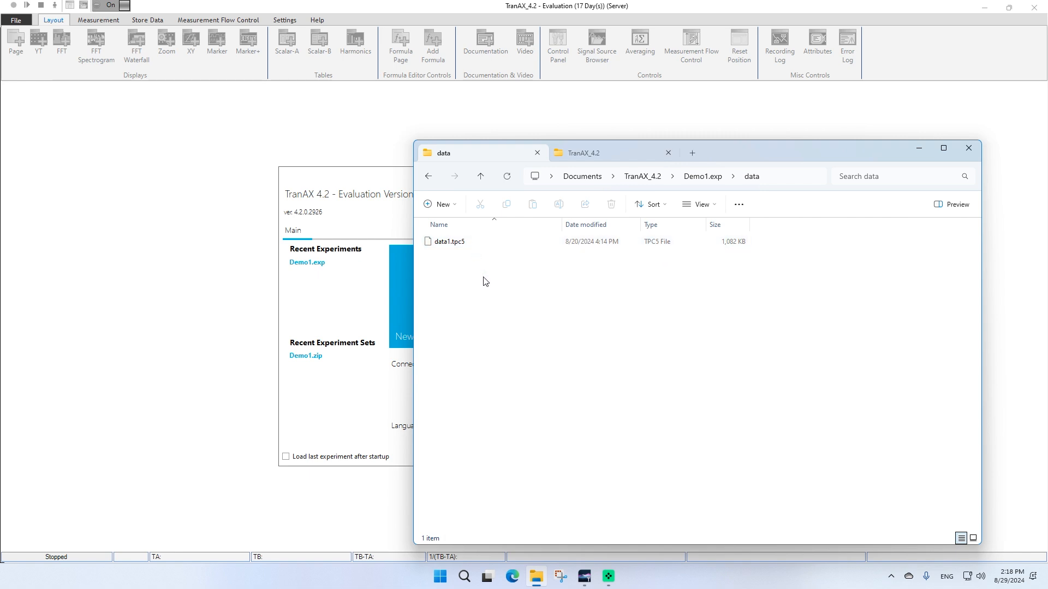
pyautogui.click(707, 176)
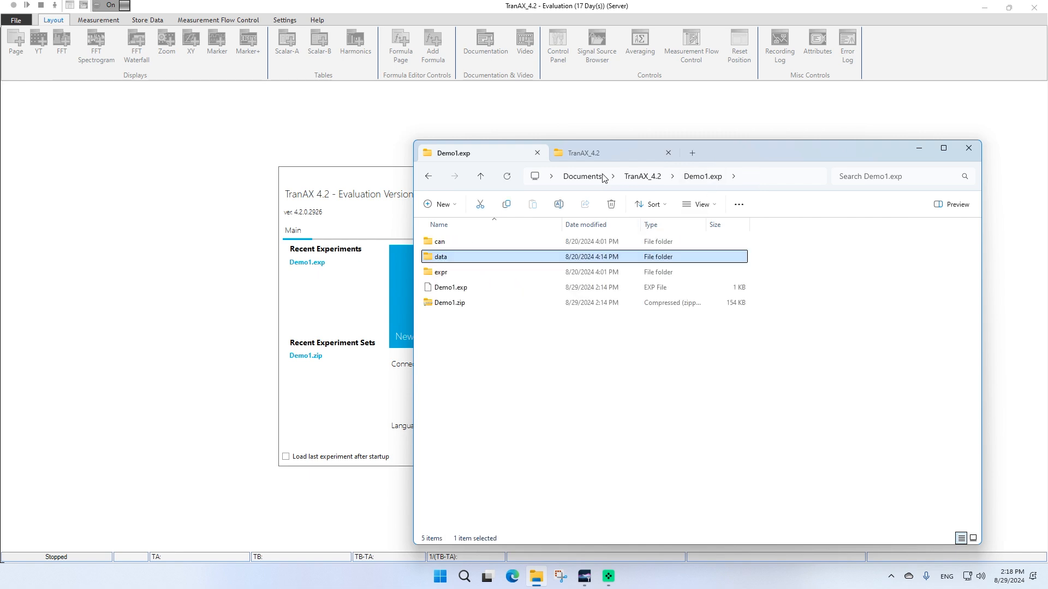
pyautogui.doubleClick(458, 278)
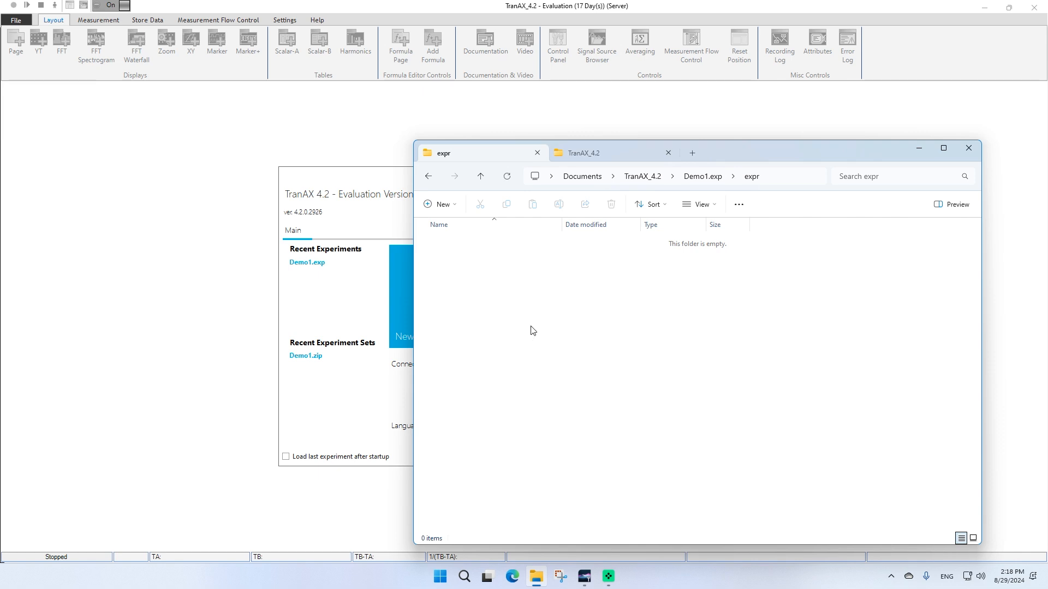
pyautogui.click(707, 175)
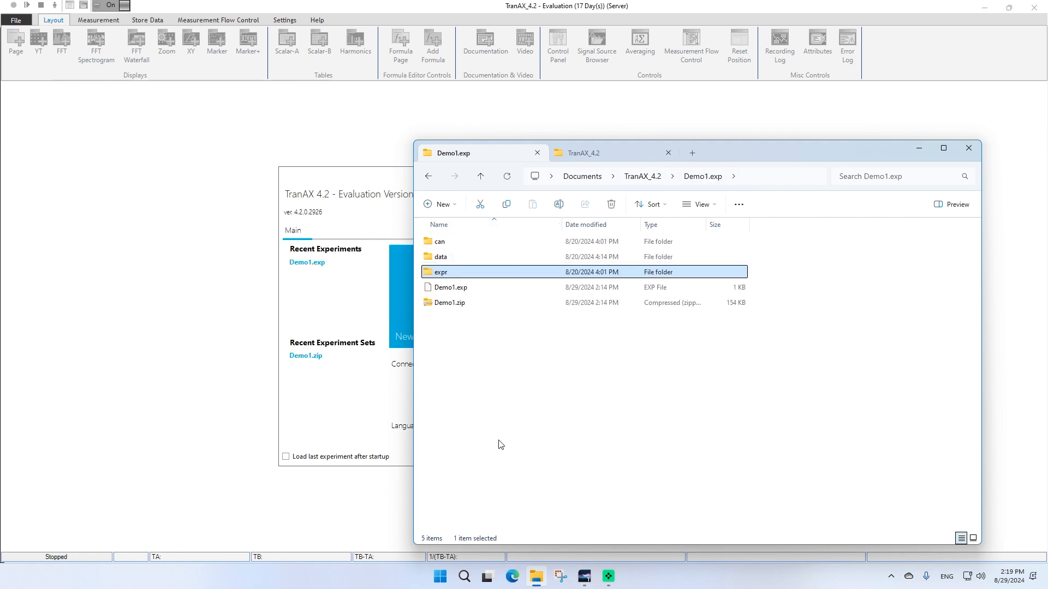
# Open the experiment Demo1.exp from the Demo1.exp folder under Documents\TranAX_4.2
pyautogui.click(389, 316)
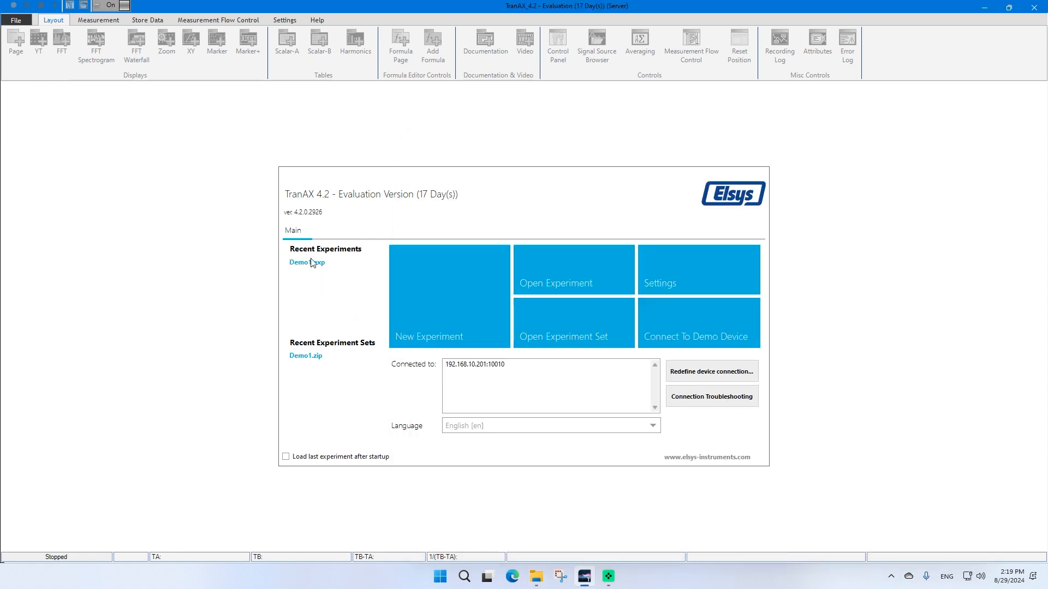
pyautogui.click(552, 276)
pyautogui.click(374, 276)
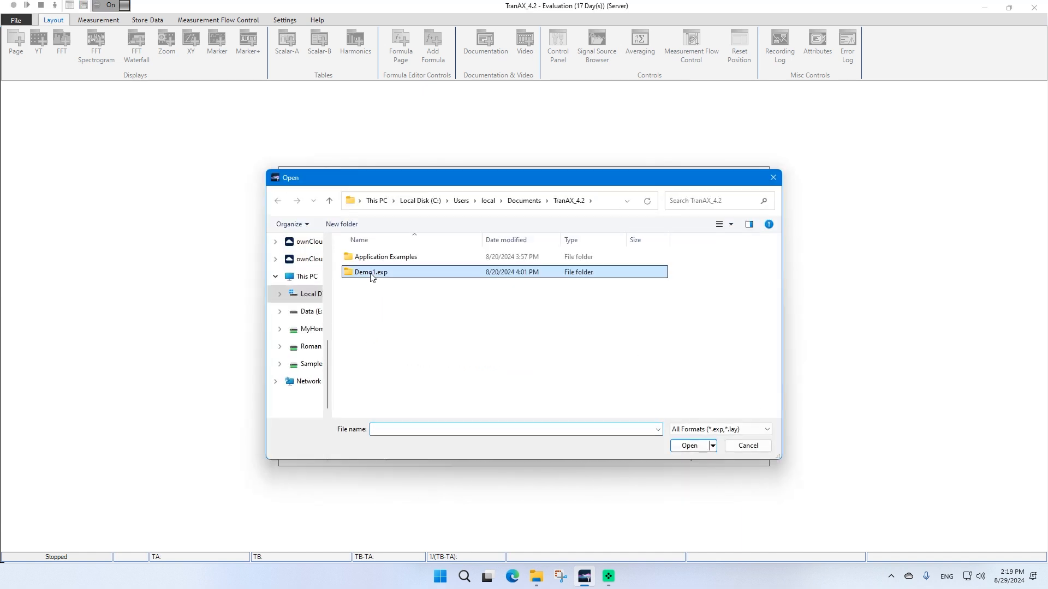
pyautogui.click(689, 446)
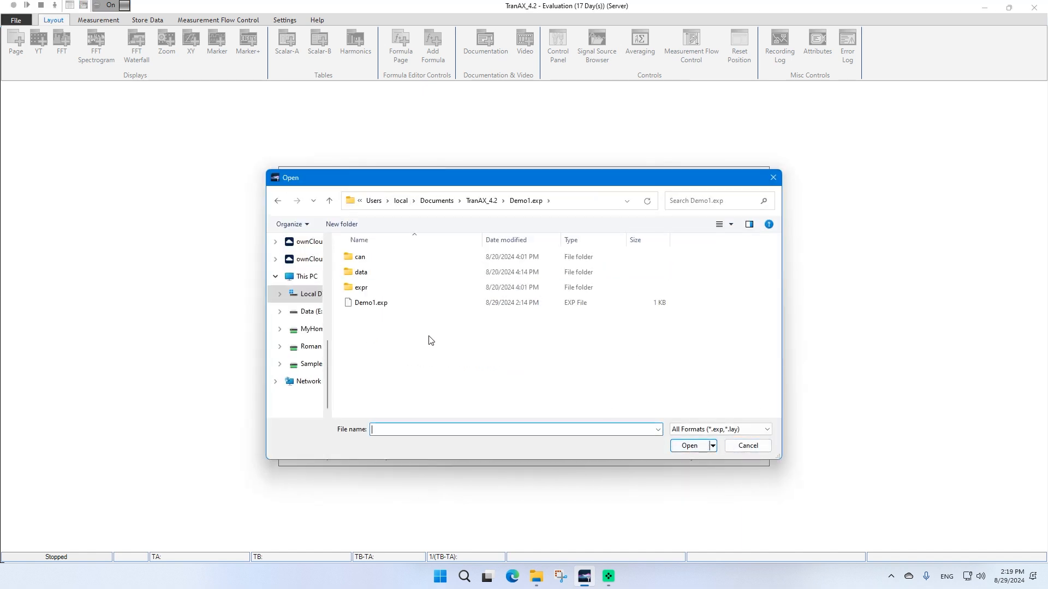
pyautogui.click(388, 304)
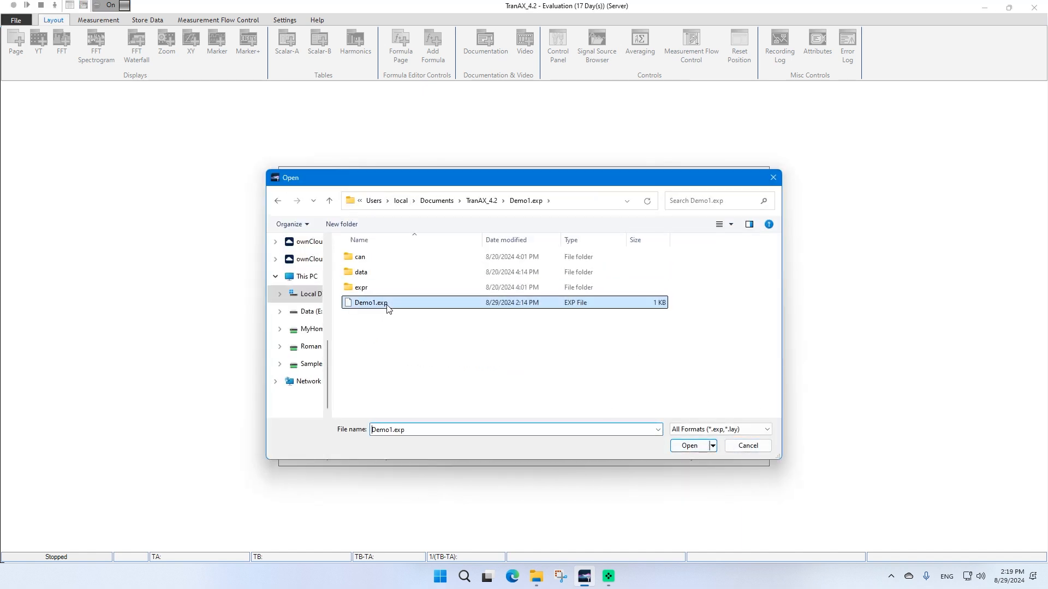
pyautogui.click(690, 447)
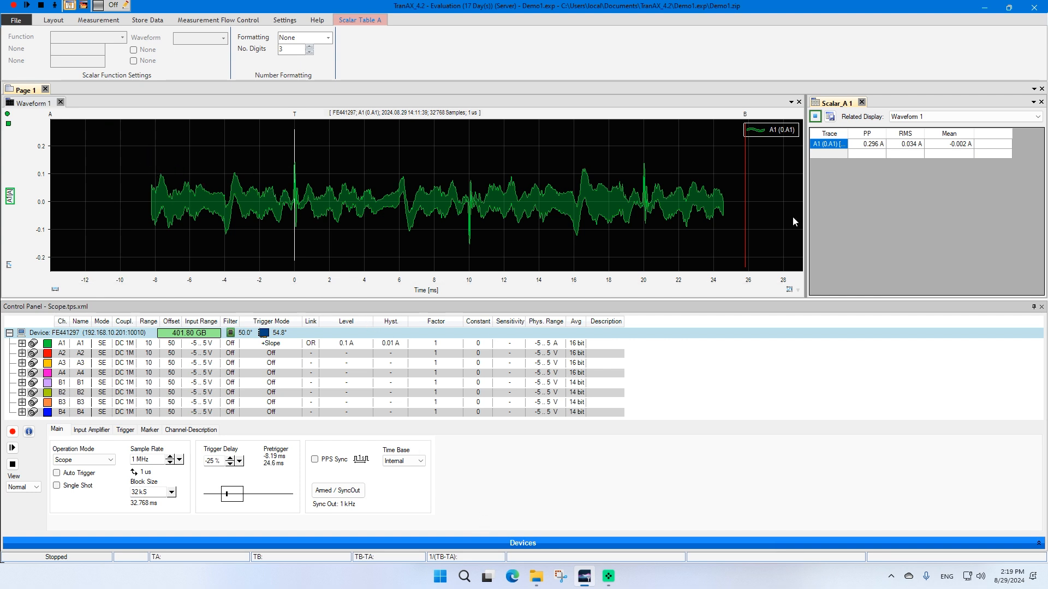
# Add a new YT waveform display and place channel A2 in it
pyautogui.click(227, 159)
pyautogui.click(53, 19)
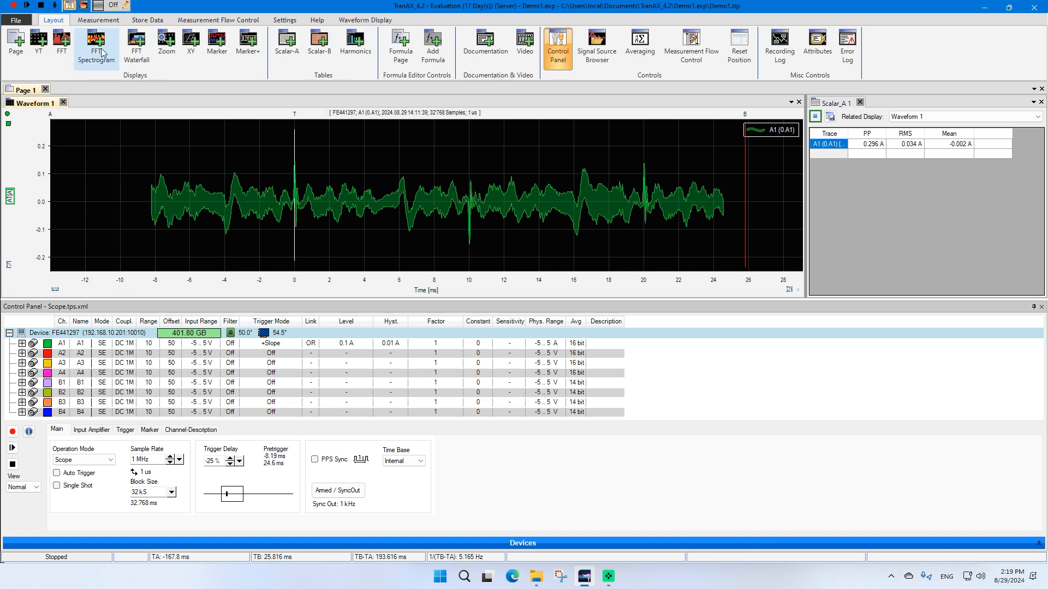
pyautogui.click(38, 41)
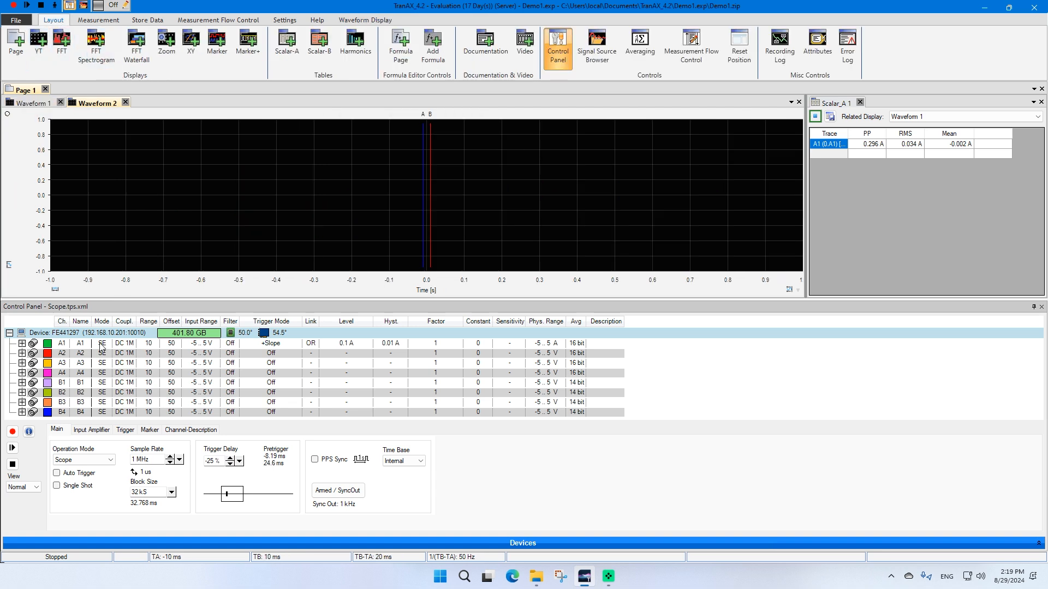
pyautogui.click(65, 355)
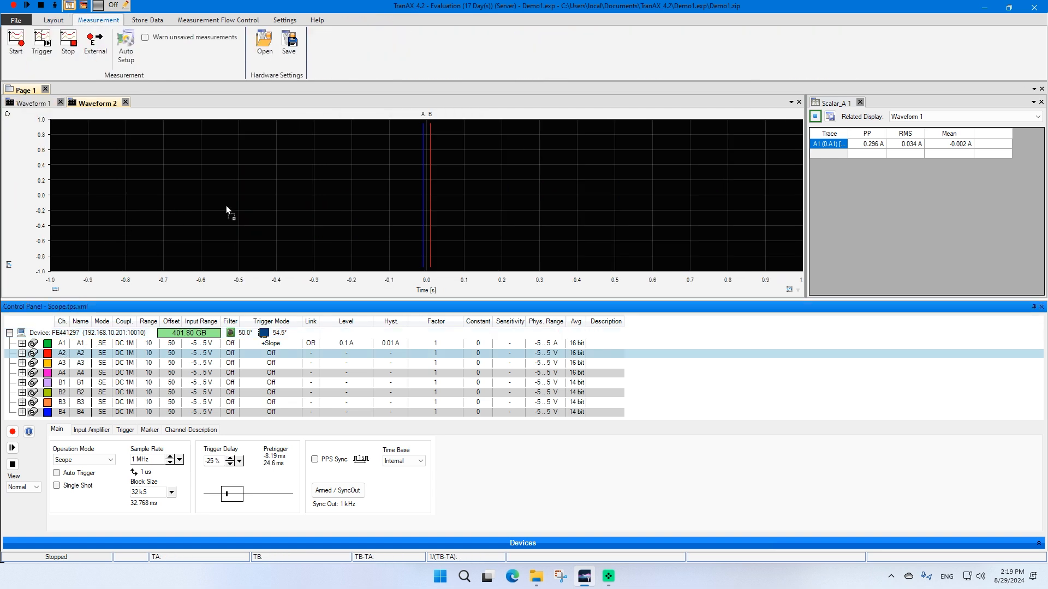
pyautogui.moveTo(226, 206); pyautogui.dragTo(251, 198)
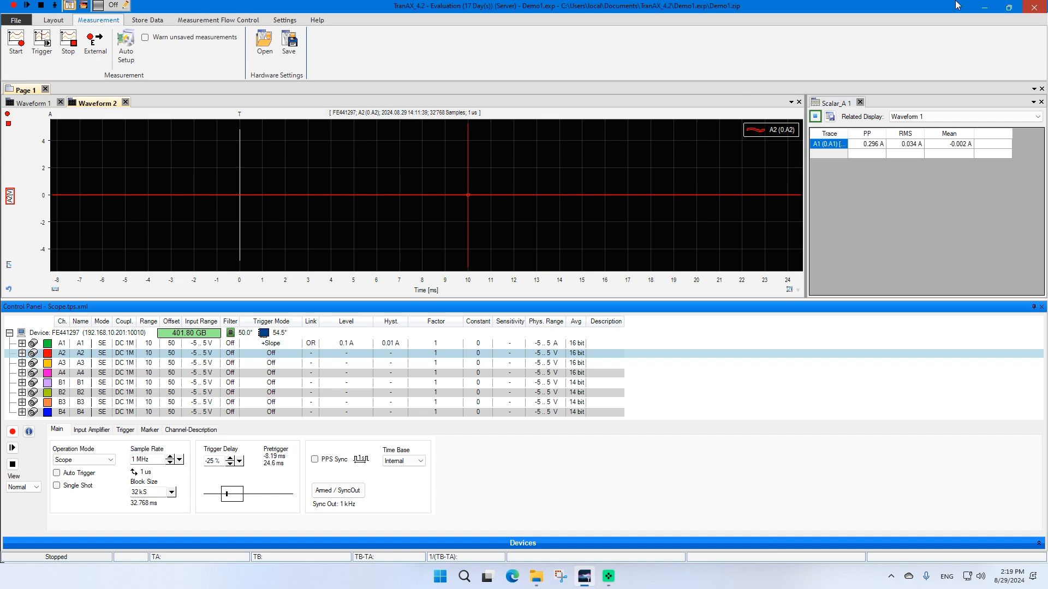
# Close TranAX, restart it and reopen the recent experiment Demo1.exp
pyautogui.click(1039, 10)
pyautogui.click(581, 580)
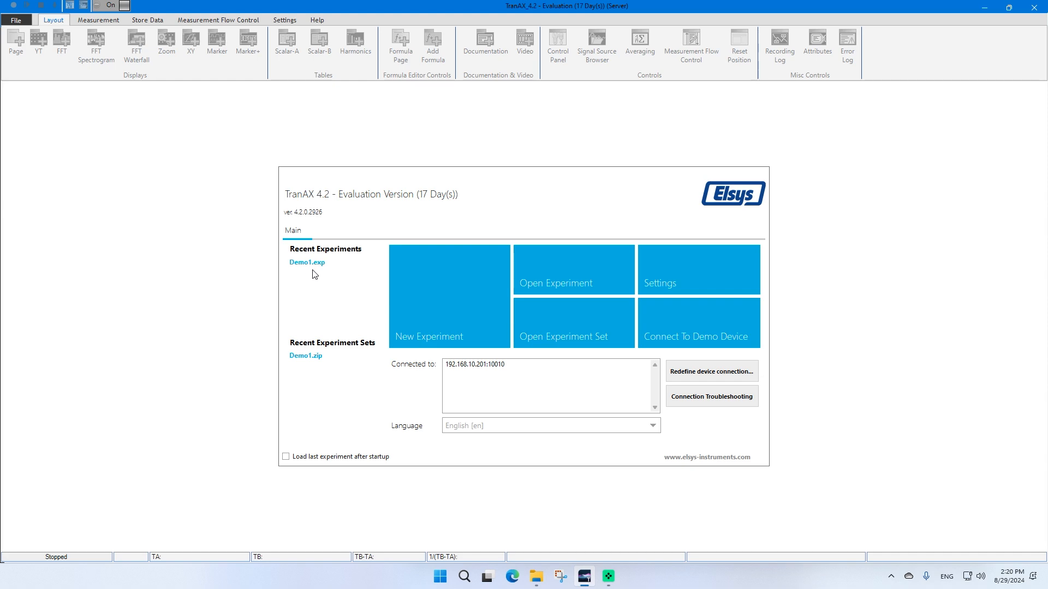
pyautogui.click(306, 265)
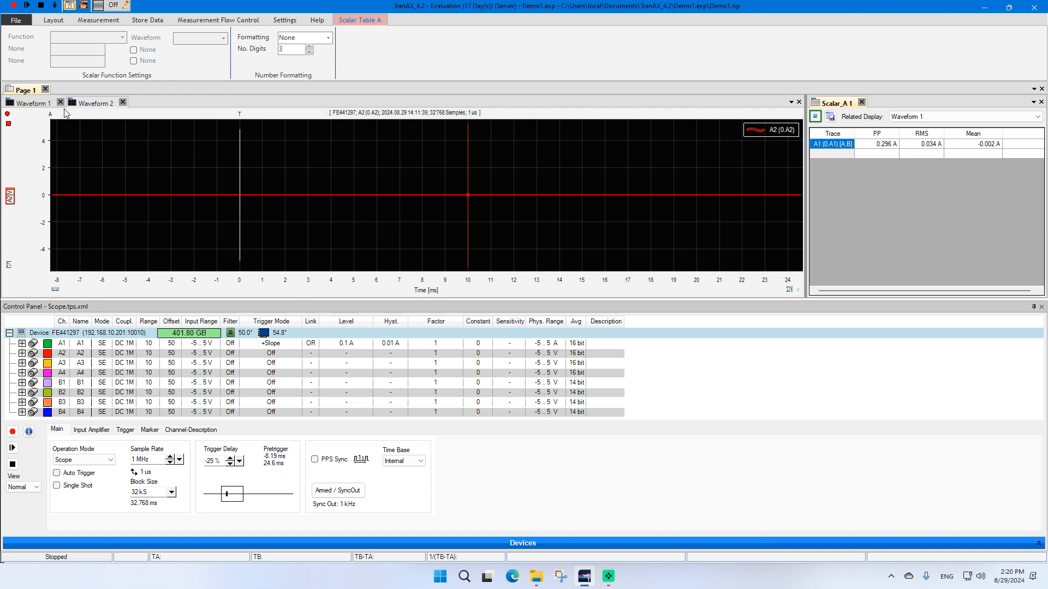
# Review both waveform displays, then close the Waveform 2 panel
pyautogui.click(33, 107)
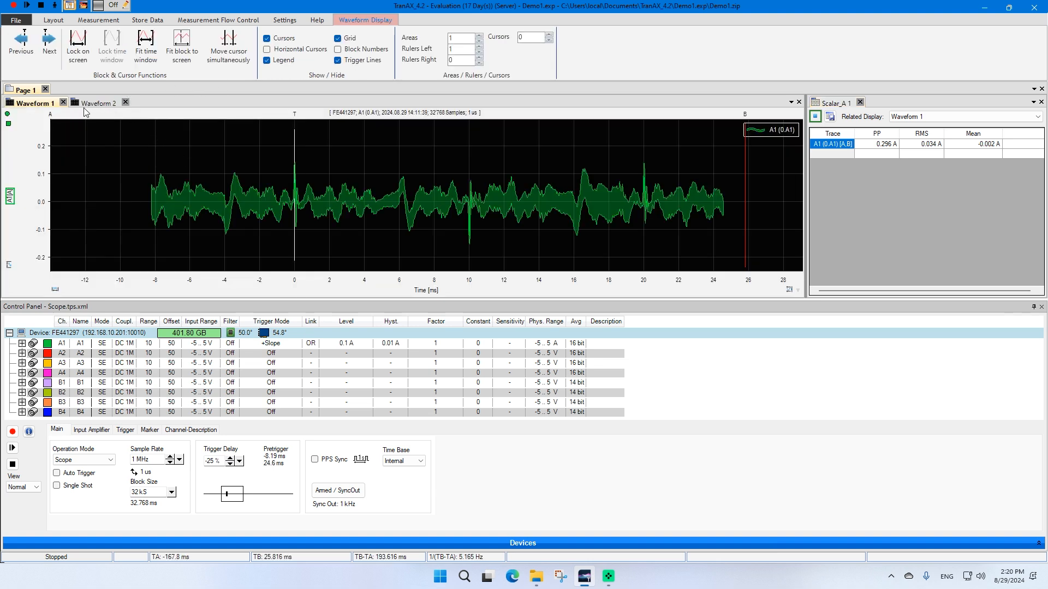
pyautogui.click(96, 104)
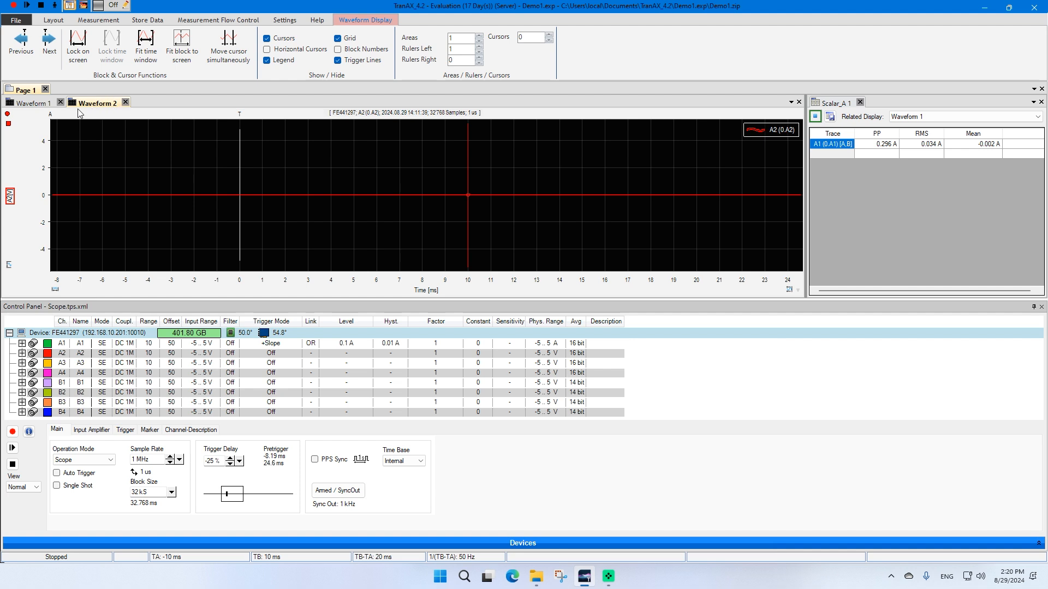
pyautogui.click(124, 102)
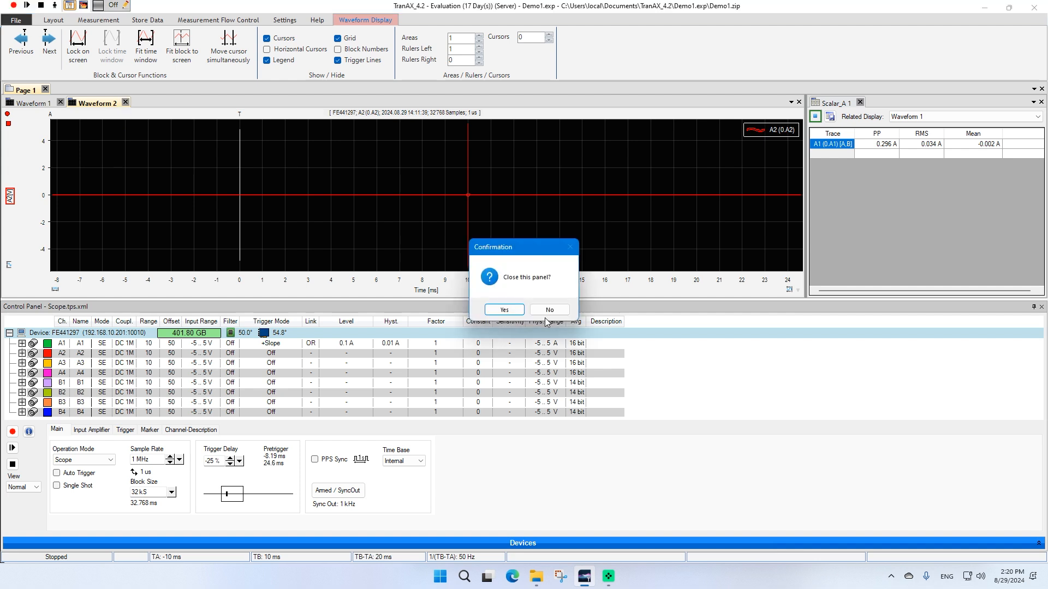
pyautogui.click(504, 310)
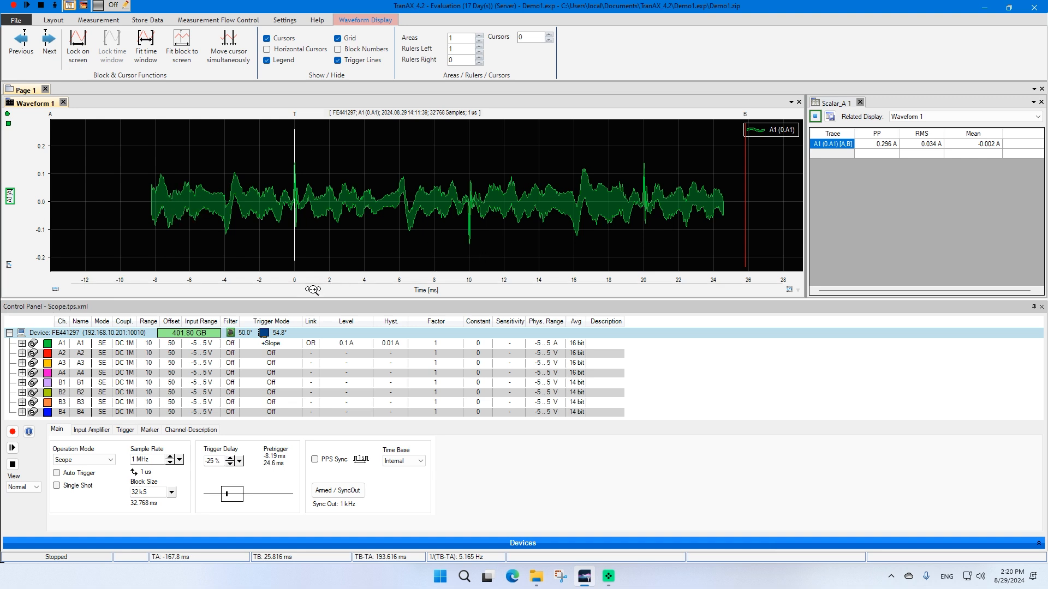
# Enable write protection, choosing to save all settings to the current experiment set
pyautogui.moveTo(322, 278); pyautogui.dragTo(303, 278)
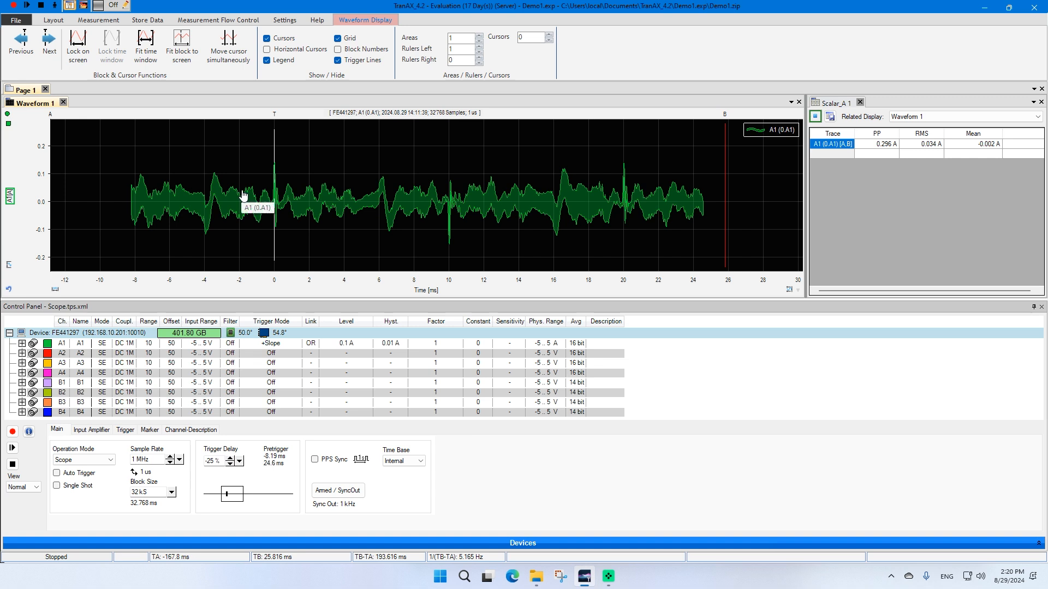
pyautogui.click(107, 8)
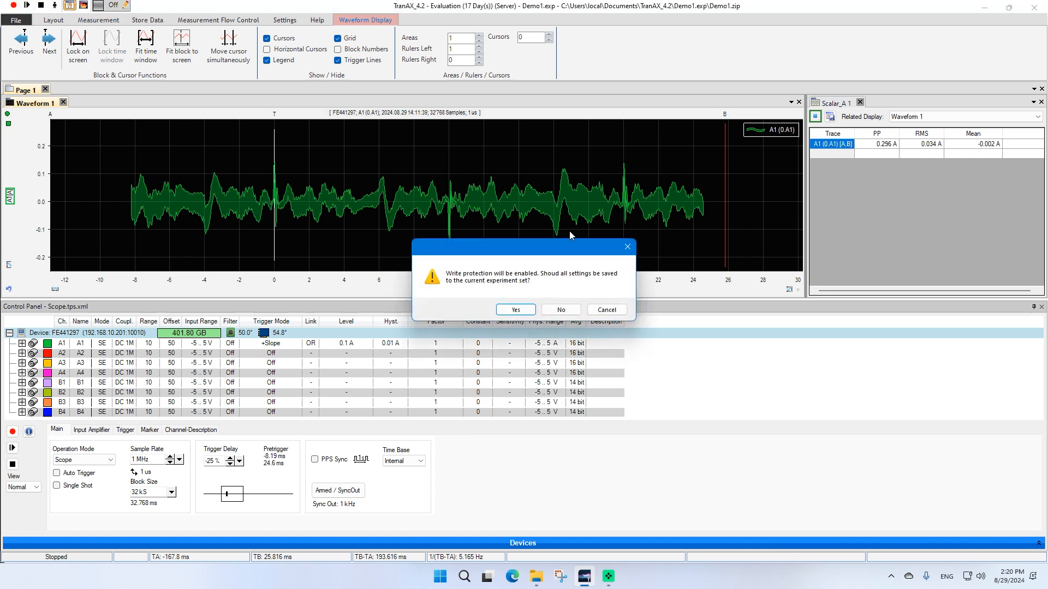
pyautogui.click(515, 312)
pyautogui.click(516, 312)
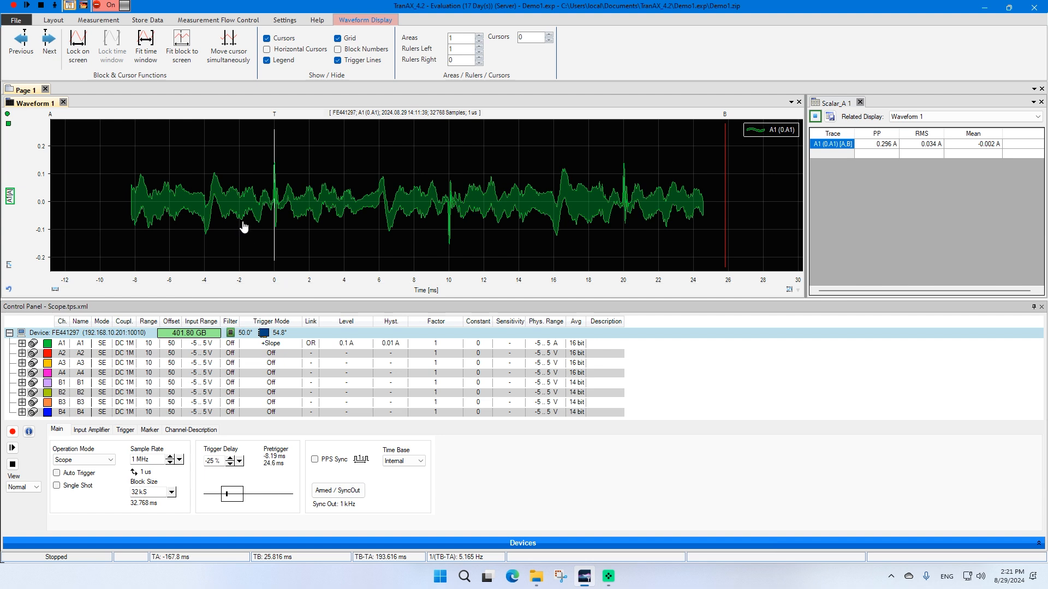
# Close the Waveform 1 and Scalar_A 1 panels
pyautogui.click(63, 102)
pyautogui.click(504, 309)
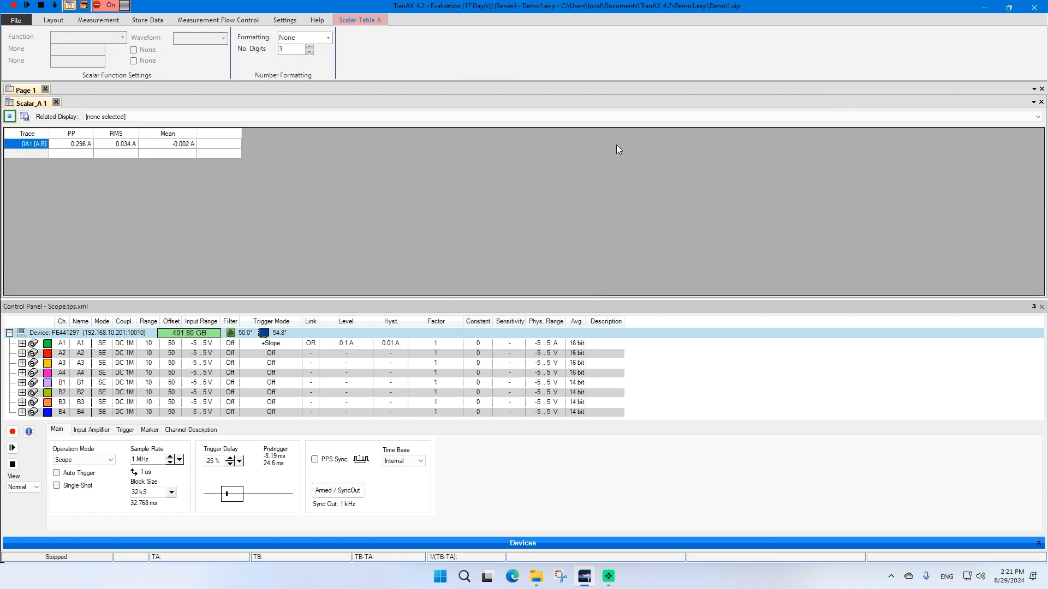
pyautogui.click(57, 103)
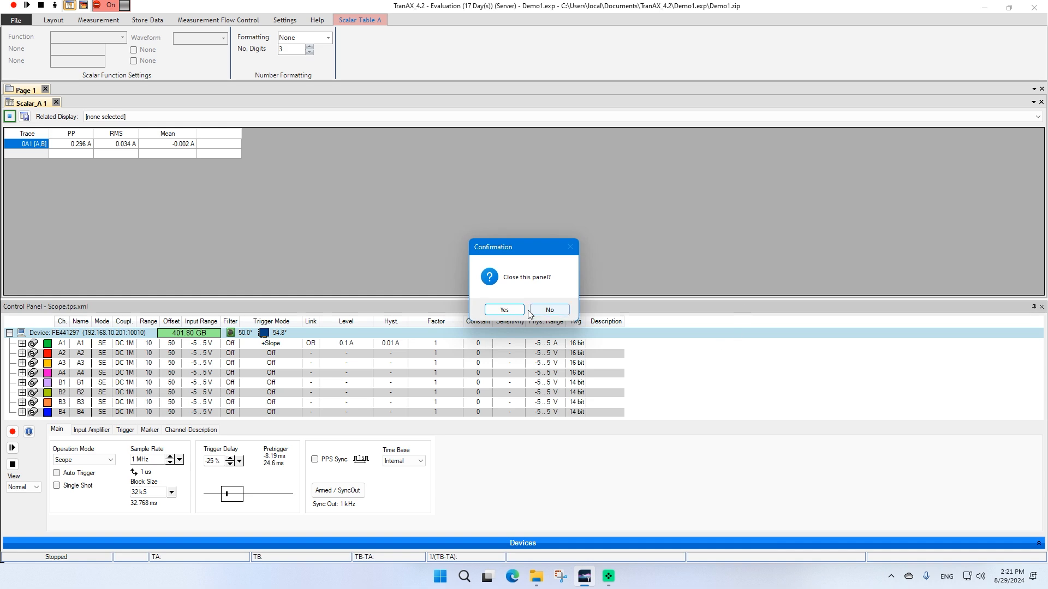
pyautogui.click(503, 312)
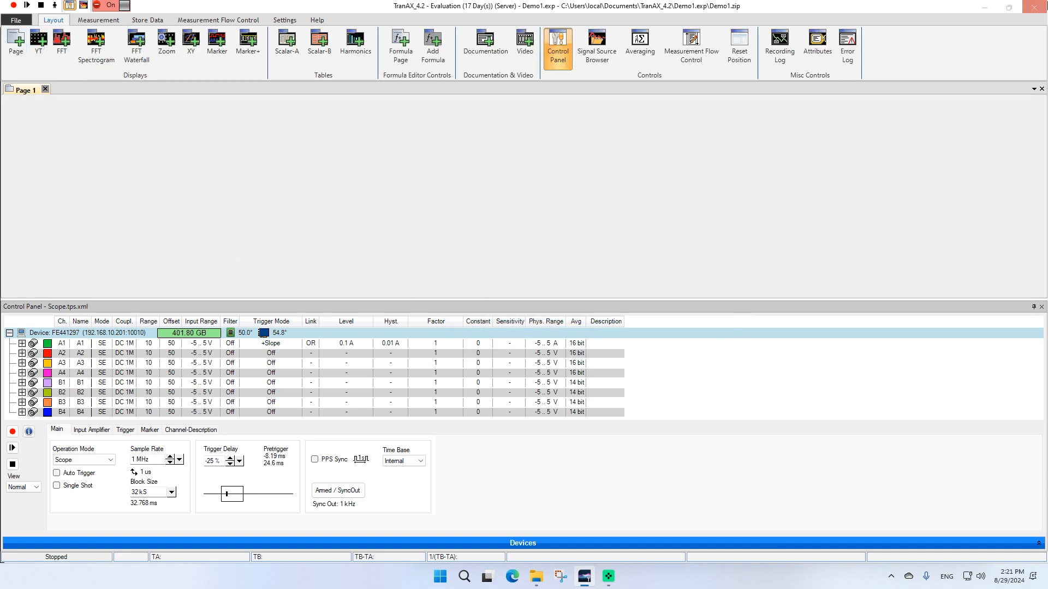
# Exit TranAX, continuing without saving because of write protection
pyautogui.click(1036, 10)
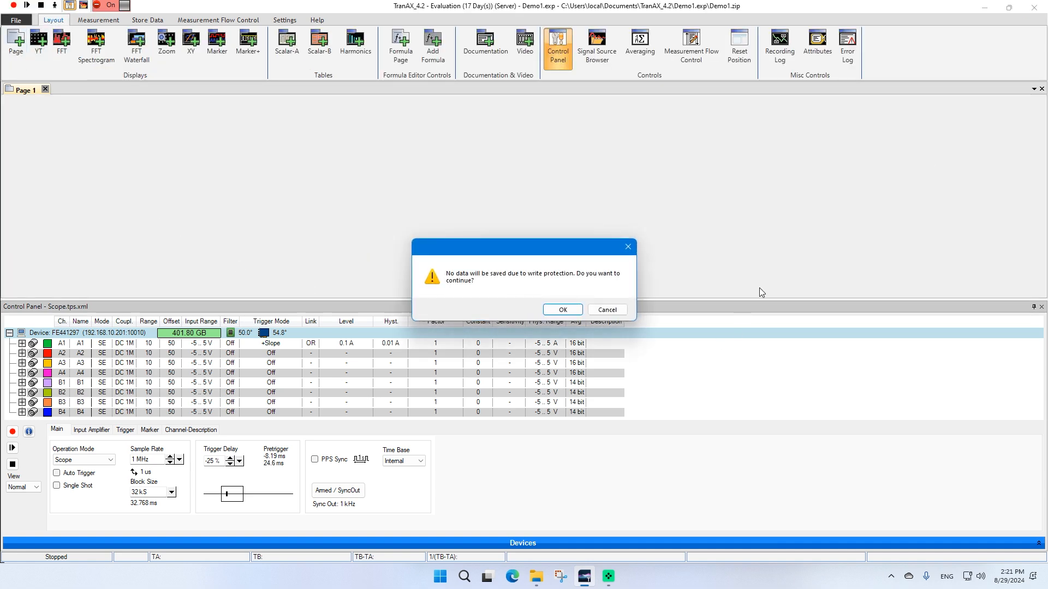
pyautogui.click(570, 309)
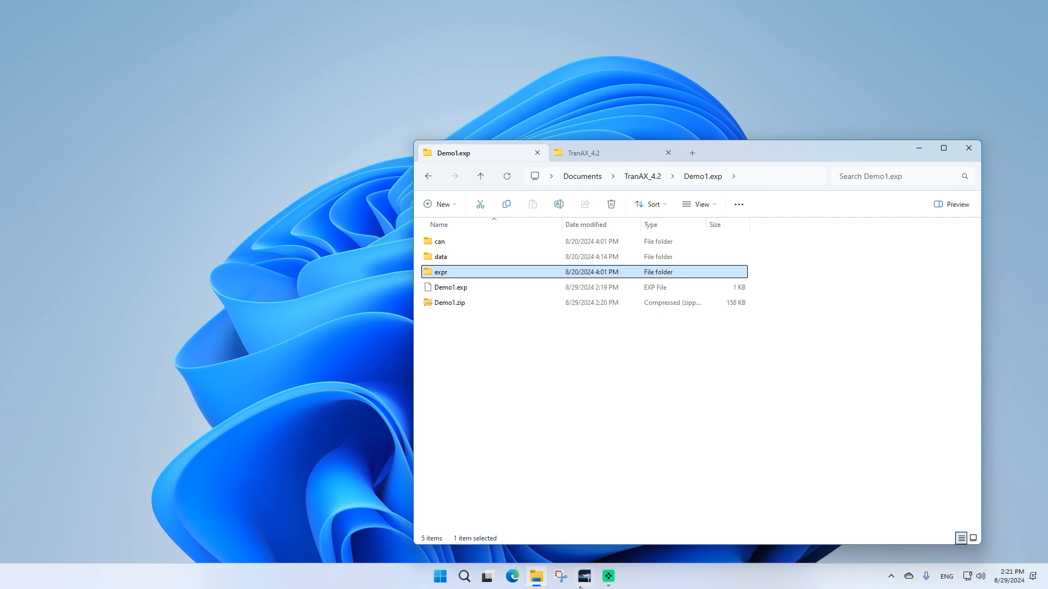
# Reopen the recent Demo1.exp experiment in TranAX, then exit again, continuing without saving
pyautogui.click(583, 578)
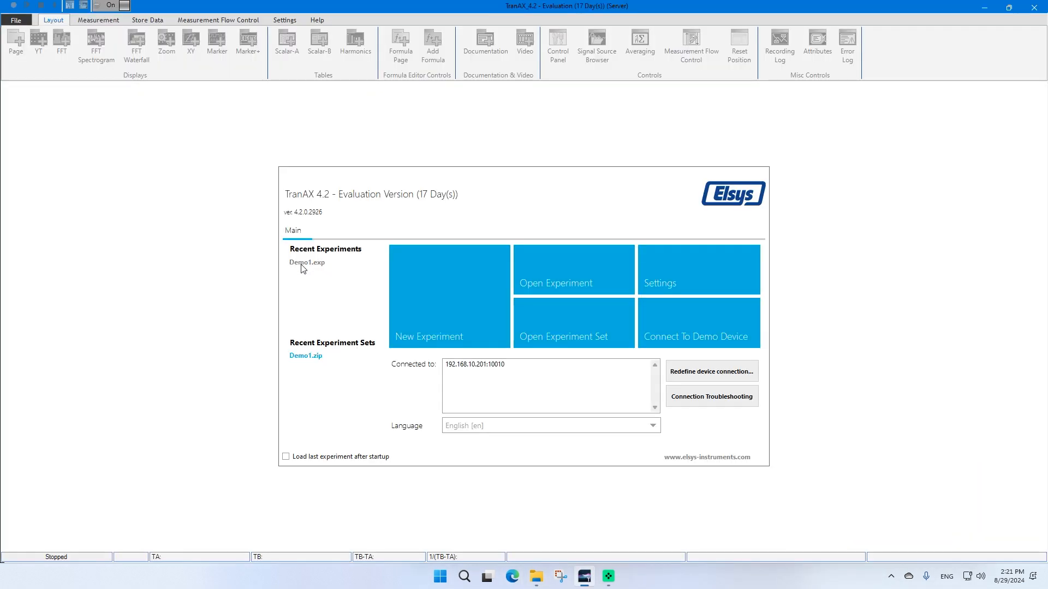
pyautogui.click(302, 266)
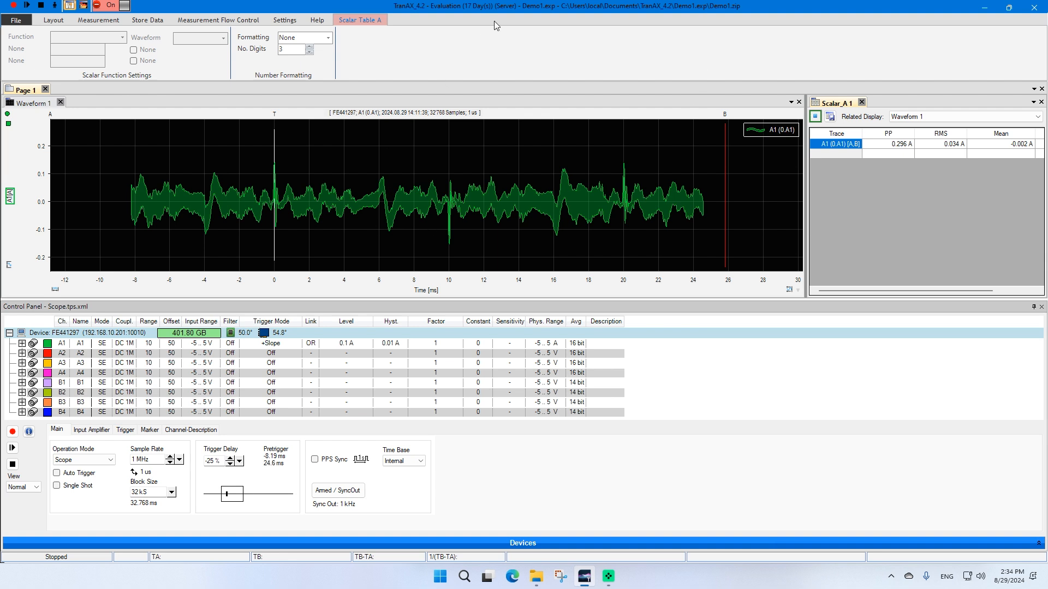
pyautogui.click(1032, 10)
pyautogui.click(562, 310)
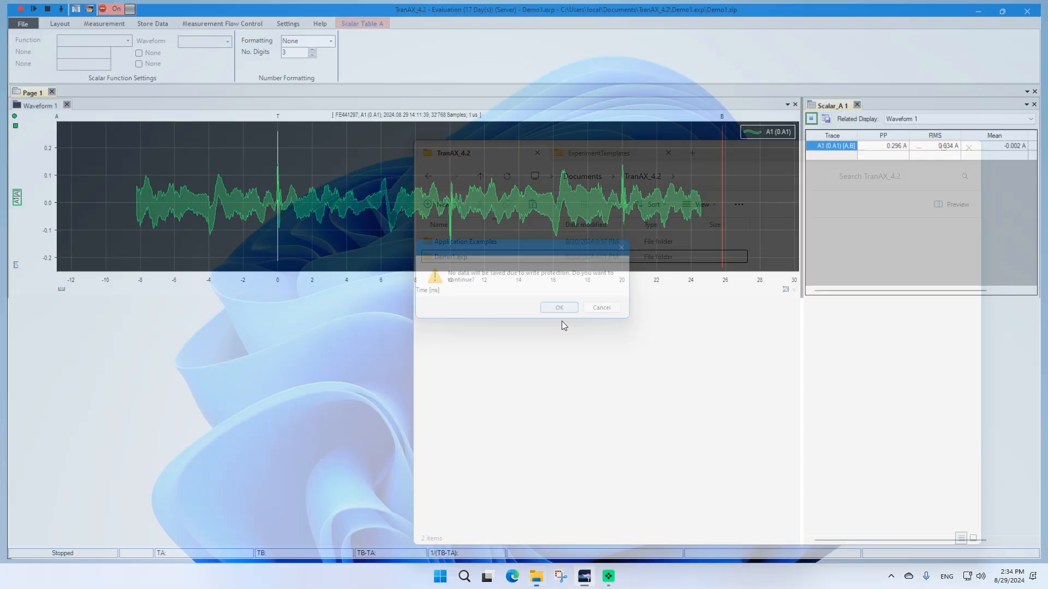
# Paste a copy of the Demo1.exp experiment folder into TranAX_4.2 and rename the copy Test100.exp
pyautogui.click(425, 257)
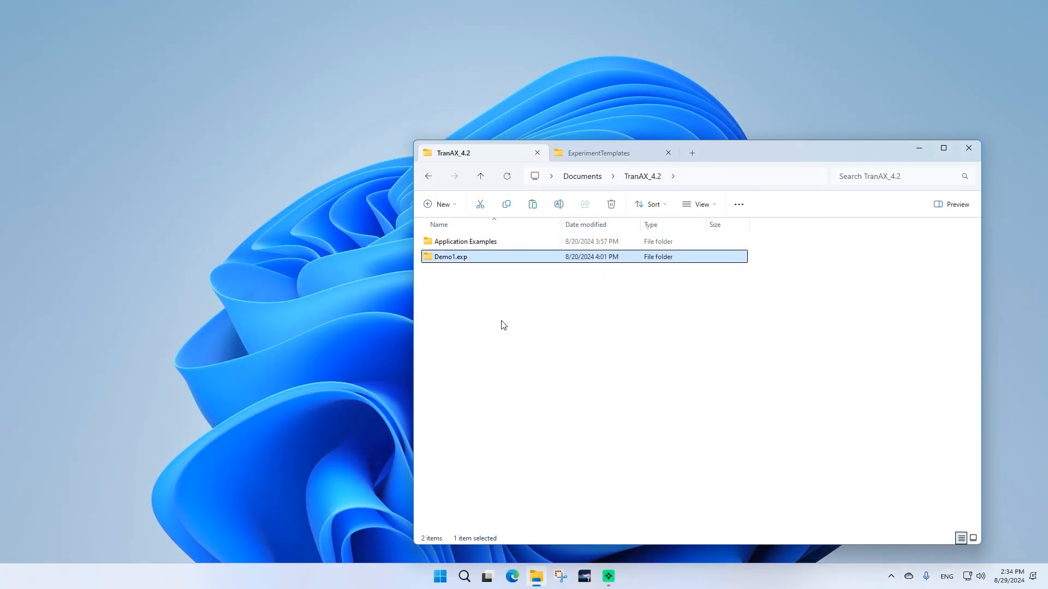
pyautogui.hotkey('ctrl', 'v')
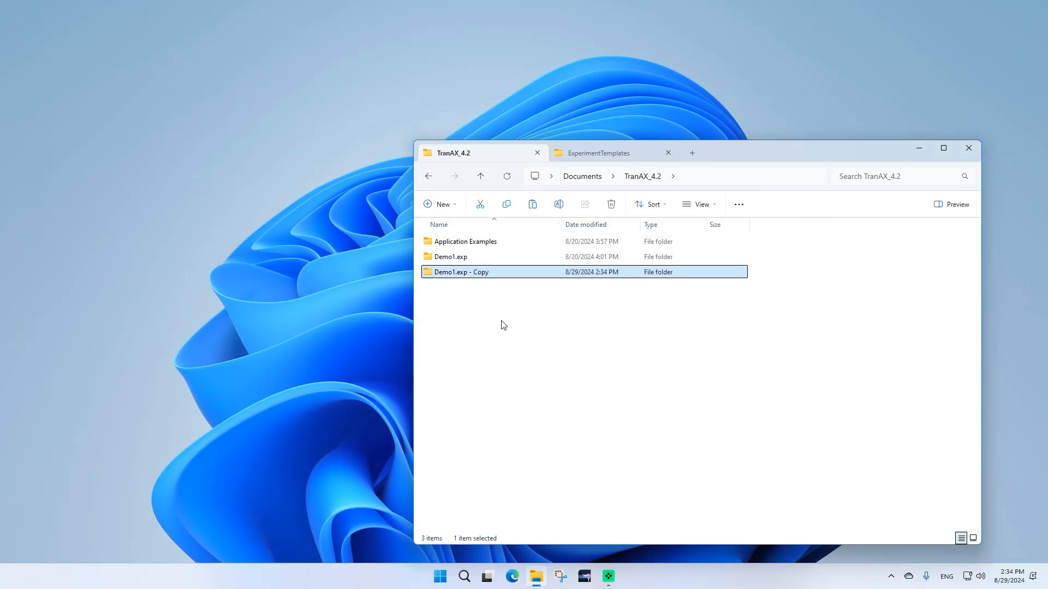
pyautogui.click(454, 273)
pyautogui.write('Test10')
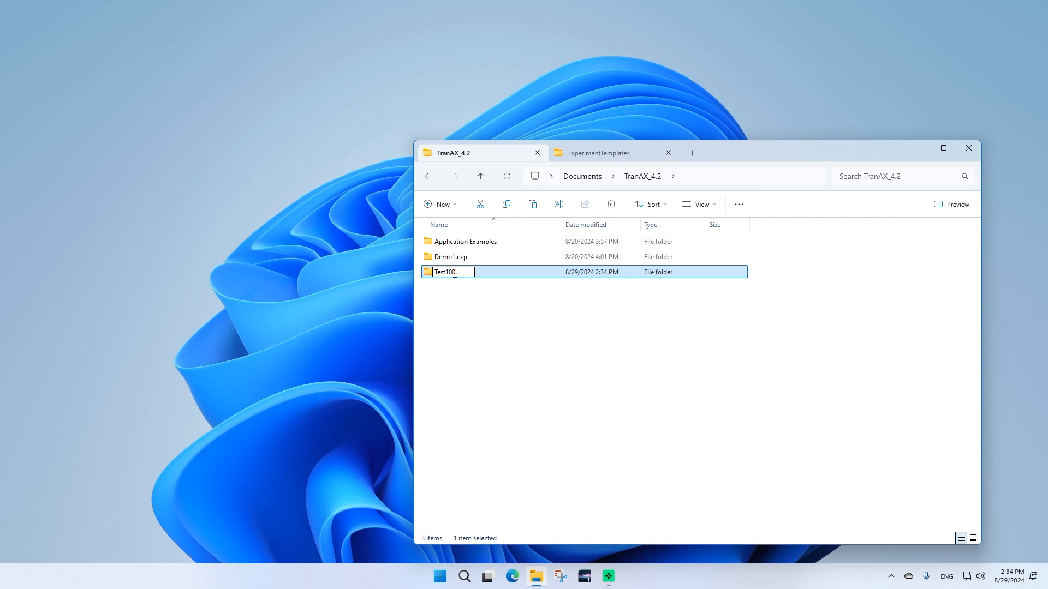
pyautogui.write('0.exp')
pyautogui.press('Return')
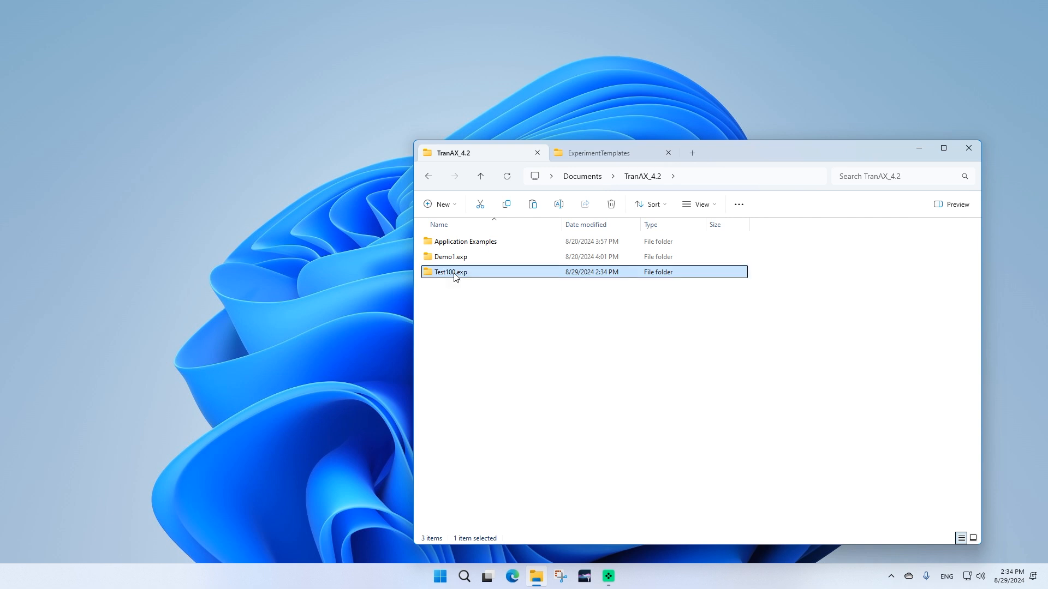
# Start TranAX and open the Demo1.exp experiment file inside the Test100.exp folder
pyautogui.click(584, 579)
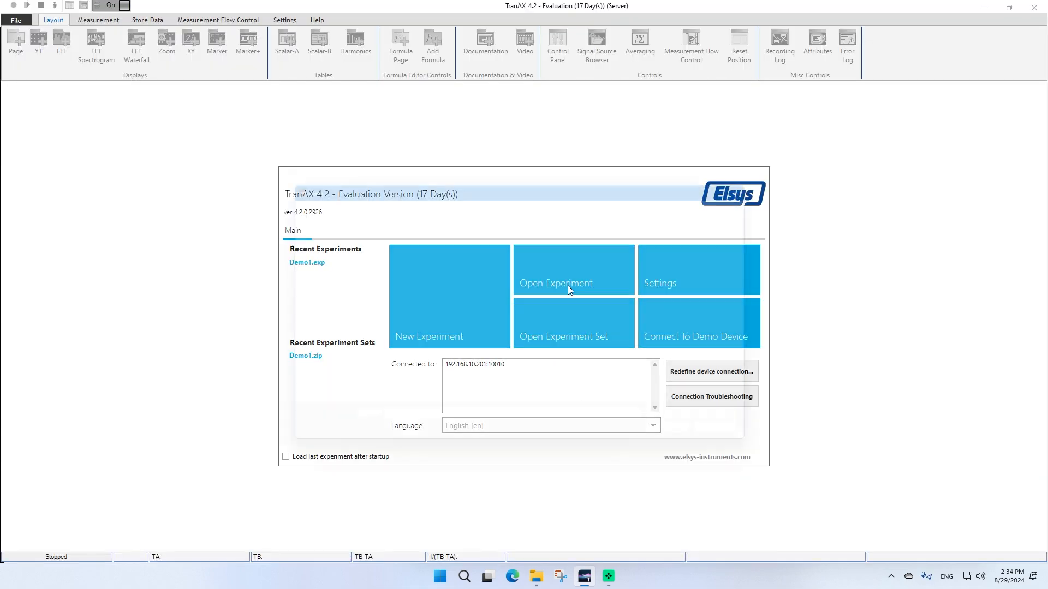
pyautogui.click(568, 286)
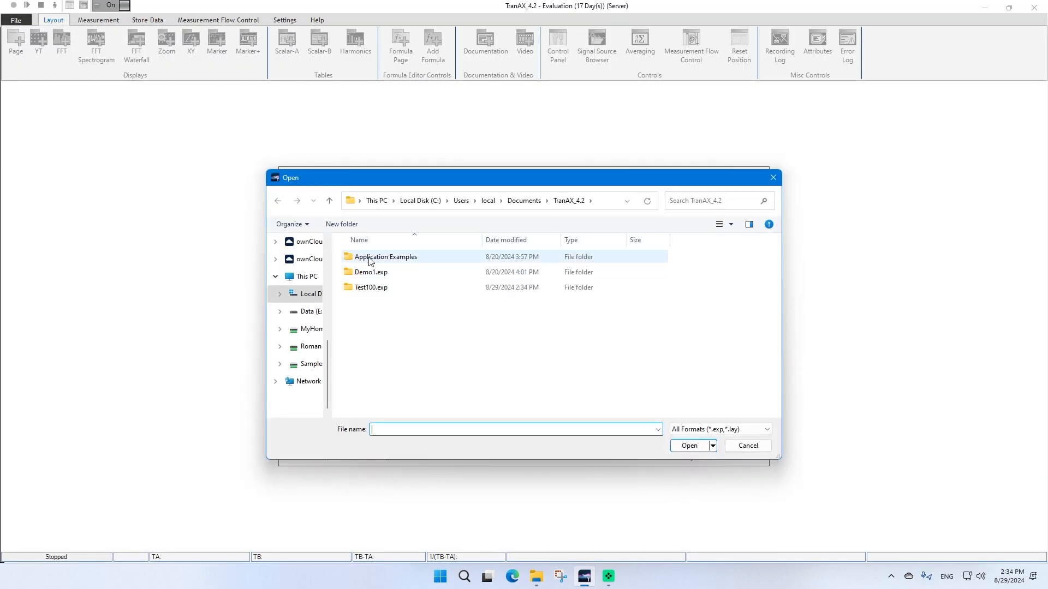
pyautogui.doubleClick(368, 289)
pyautogui.click(365, 306)
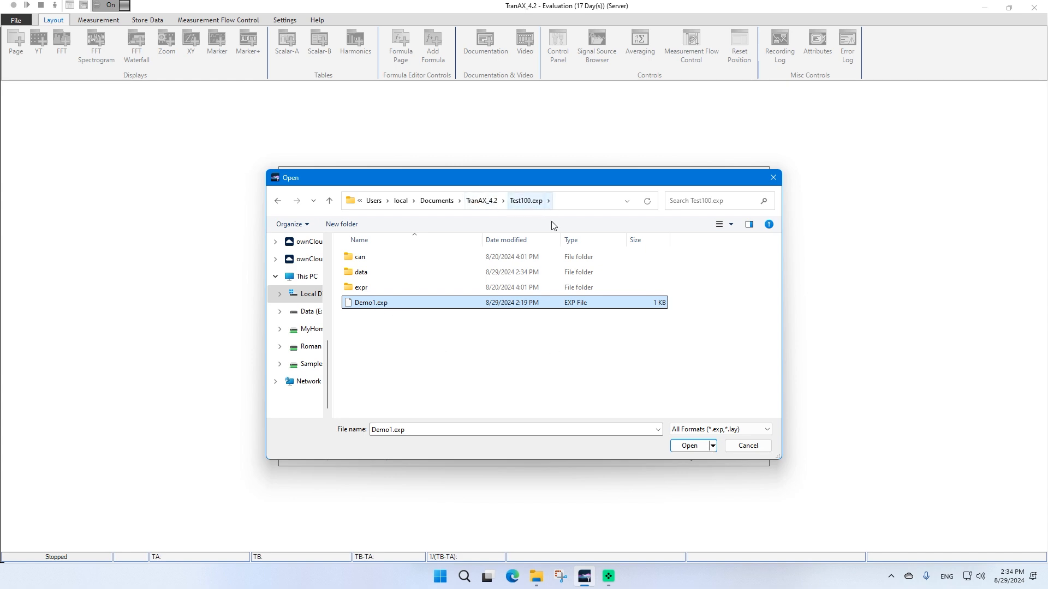
pyautogui.click(689, 446)
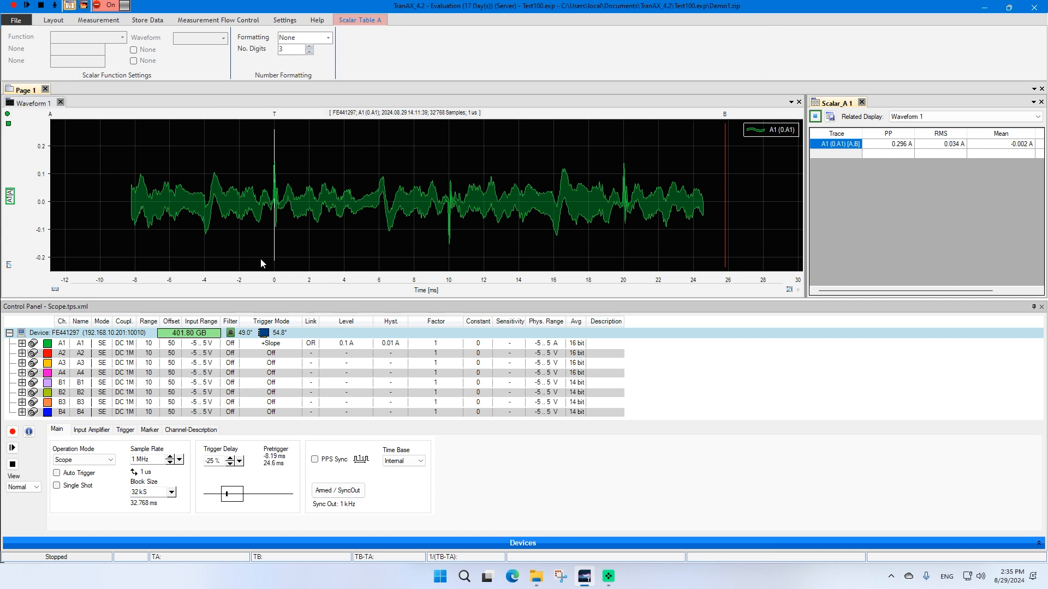
# Disable write protection, confirming the prompt, and shift the waveform's time axis slightly
pyautogui.click(101, 6)
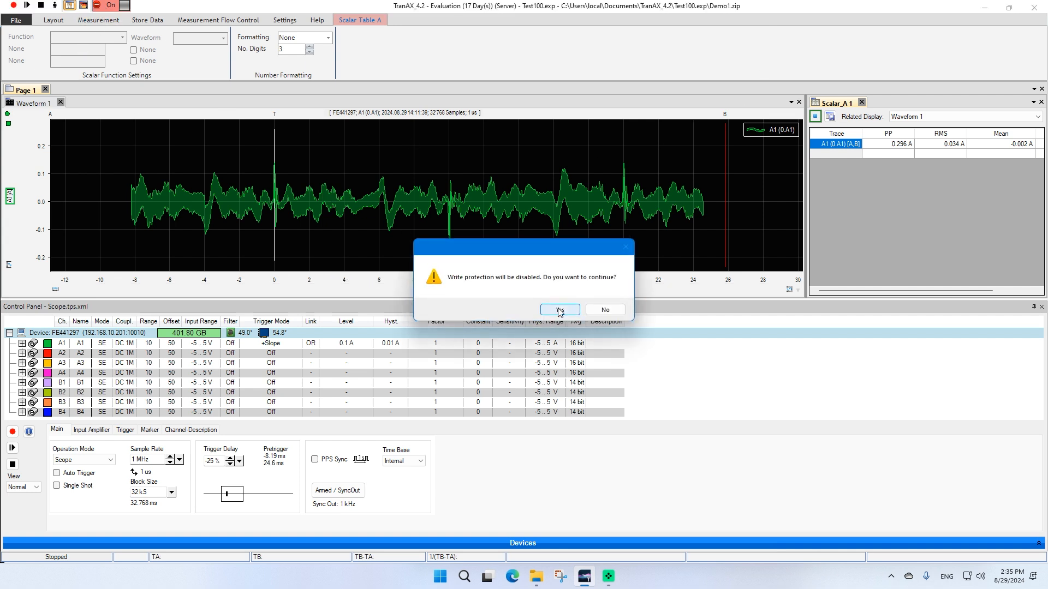
pyautogui.click(559, 310)
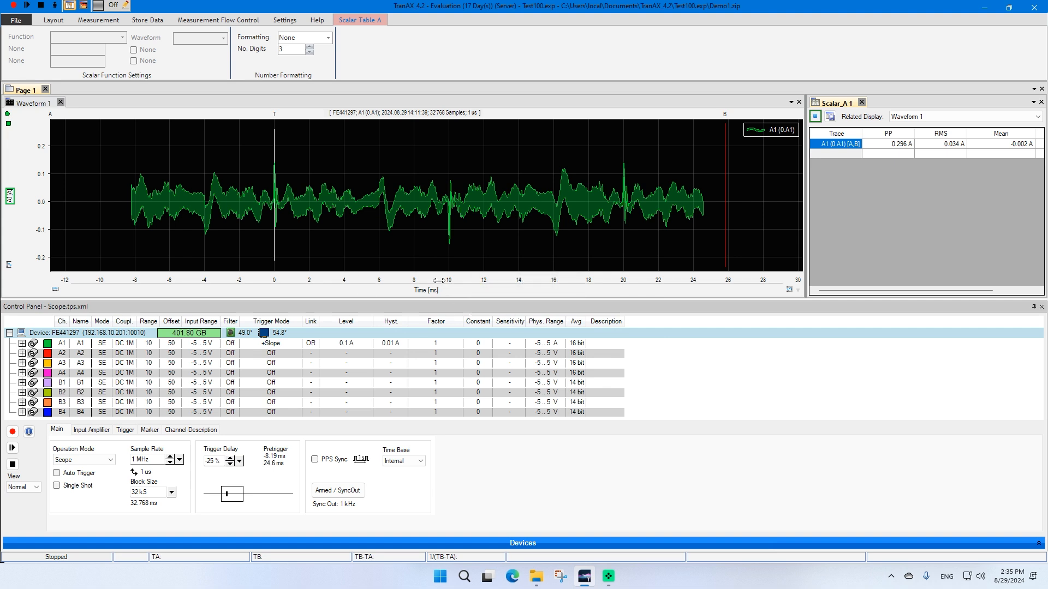
pyautogui.moveTo(372, 281); pyautogui.dragTo(394, 281)
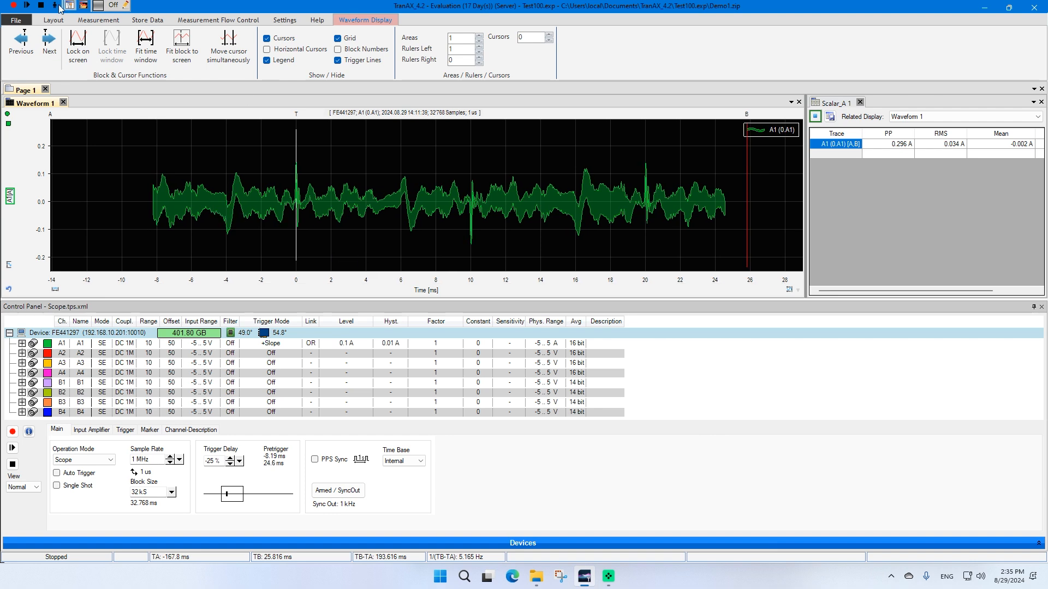
# Open the New Experiment dialog and inspect the location of the ExperimentTemplates folder in the file browser
pyautogui.click(16, 20)
pyautogui.click(38, 44)
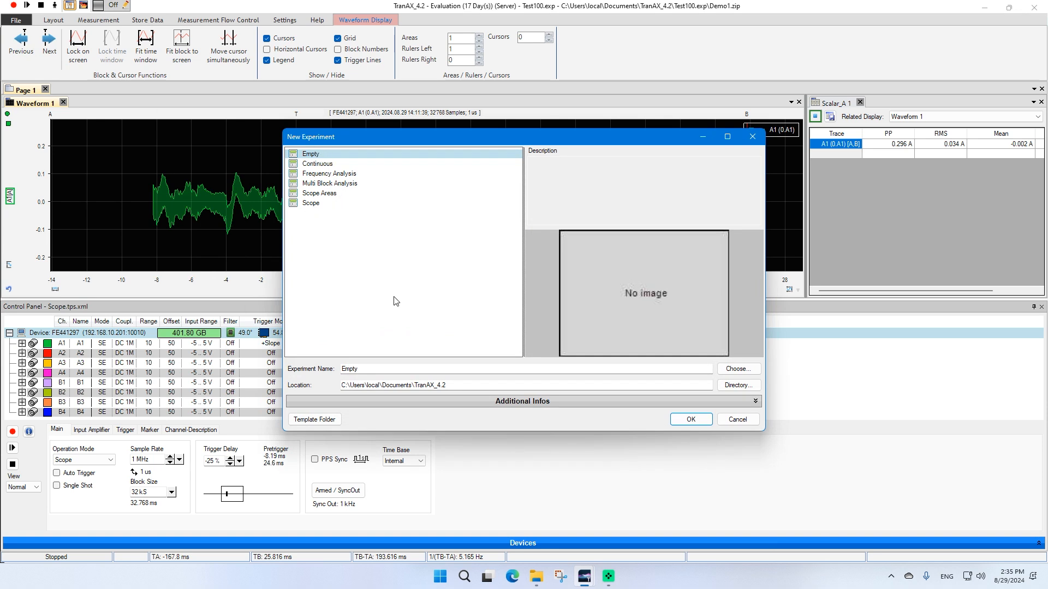
pyautogui.click(535, 577)
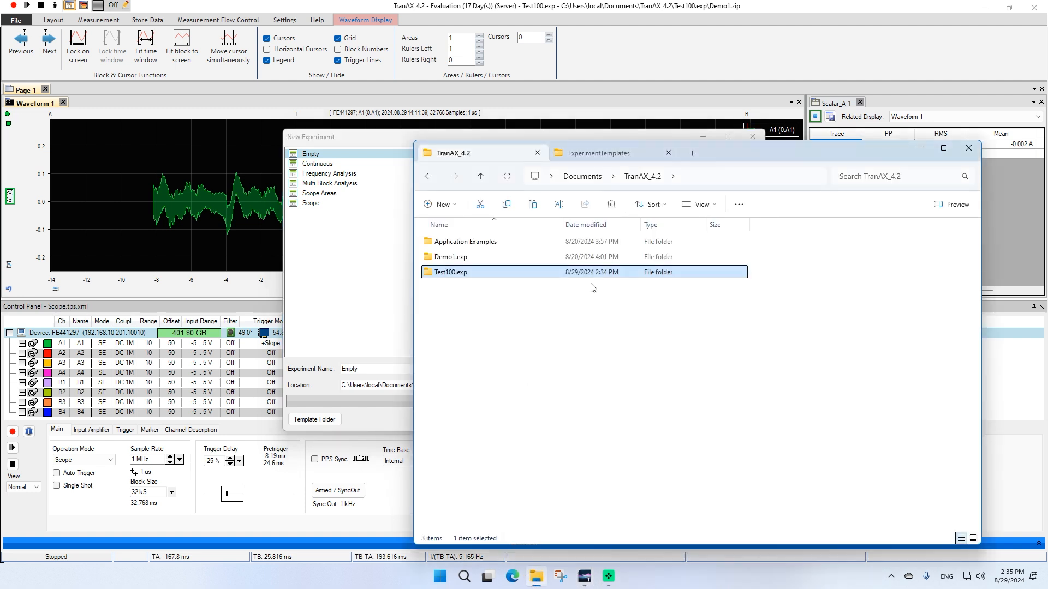
pyautogui.click(595, 156)
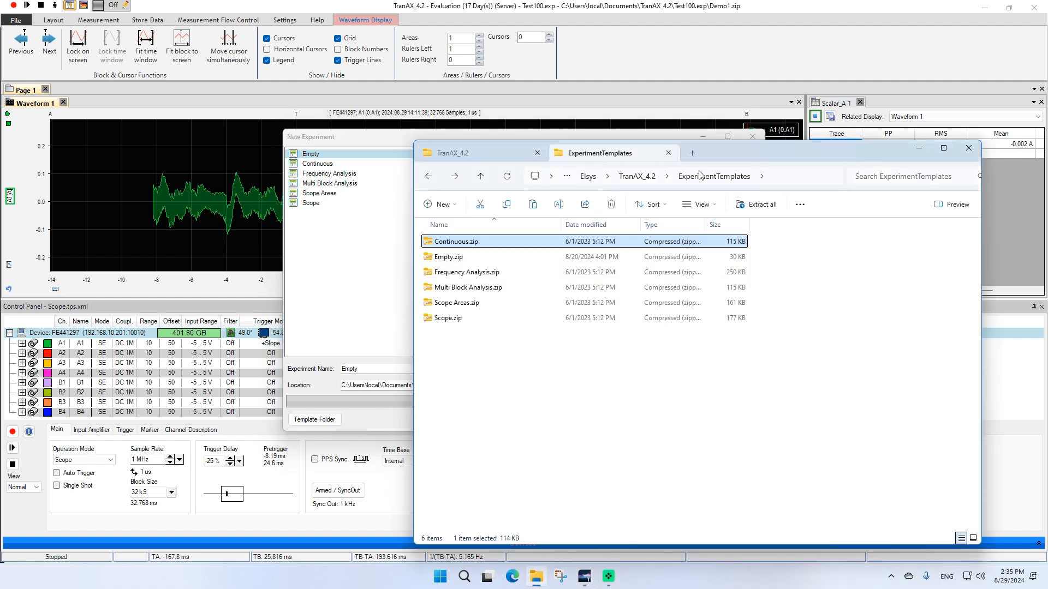
pyautogui.click(791, 177)
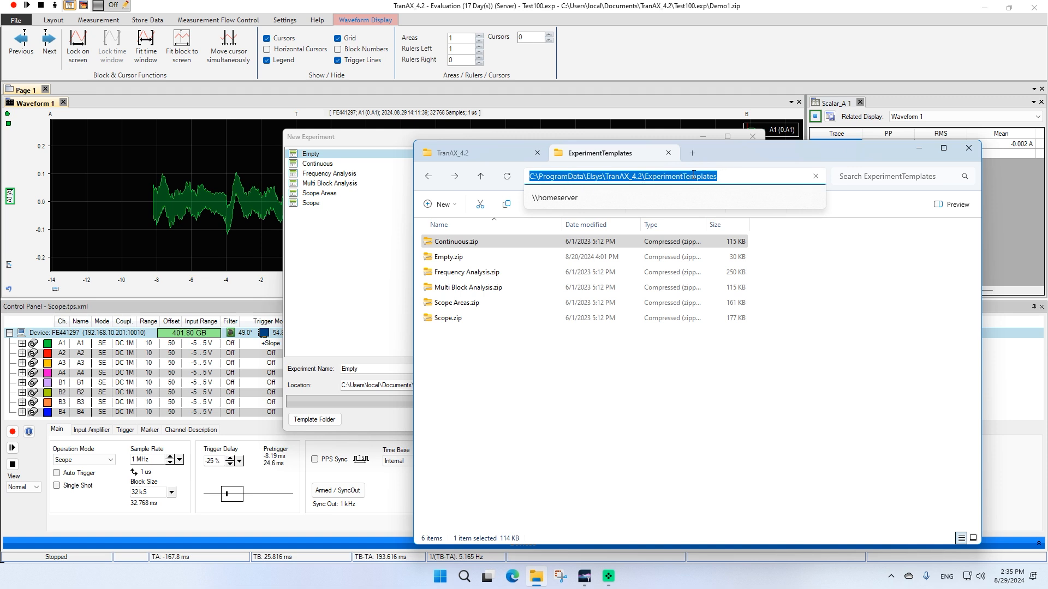
pyautogui.click(528, 452)
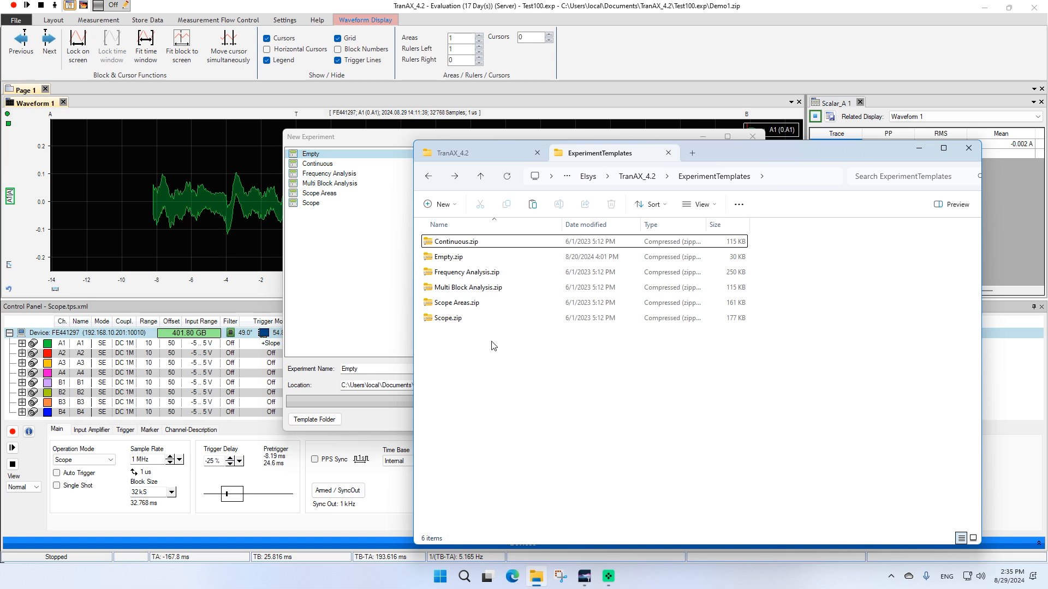
# Copy Demo1.zip from the Demo1.exp folder into the ExperimentTemplates folder
pyautogui.click(491, 158)
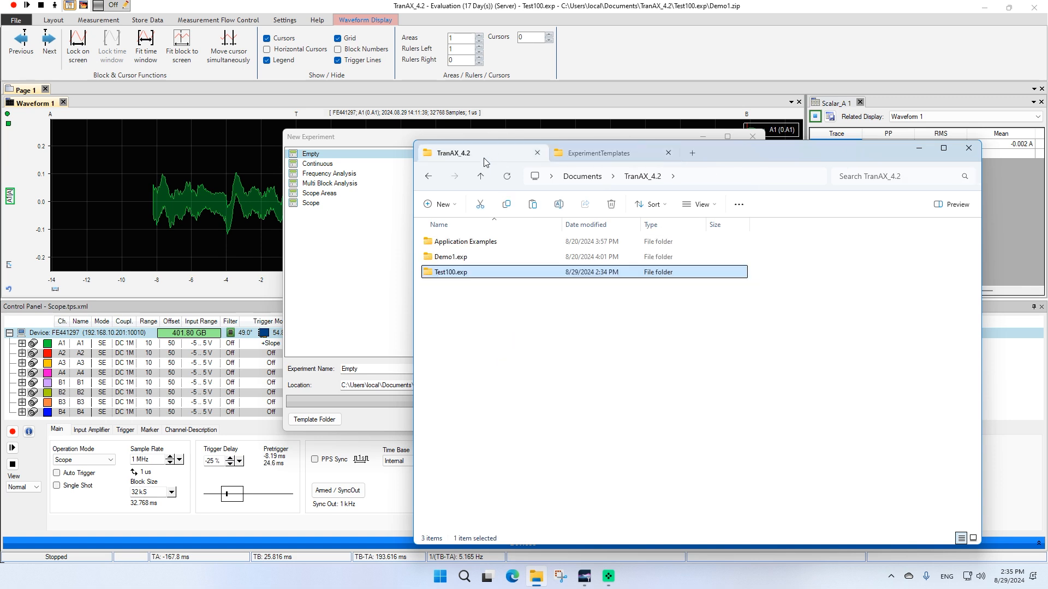
pyautogui.doubleClick(443, 258)
pyautogui.click(443, 304)
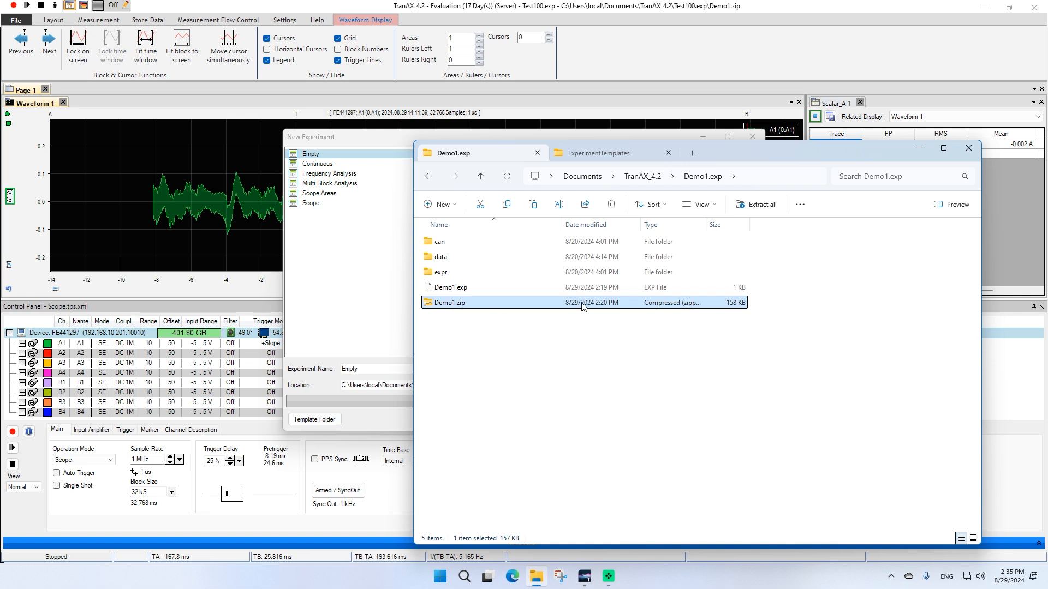
pyautogui.click(614, 154)
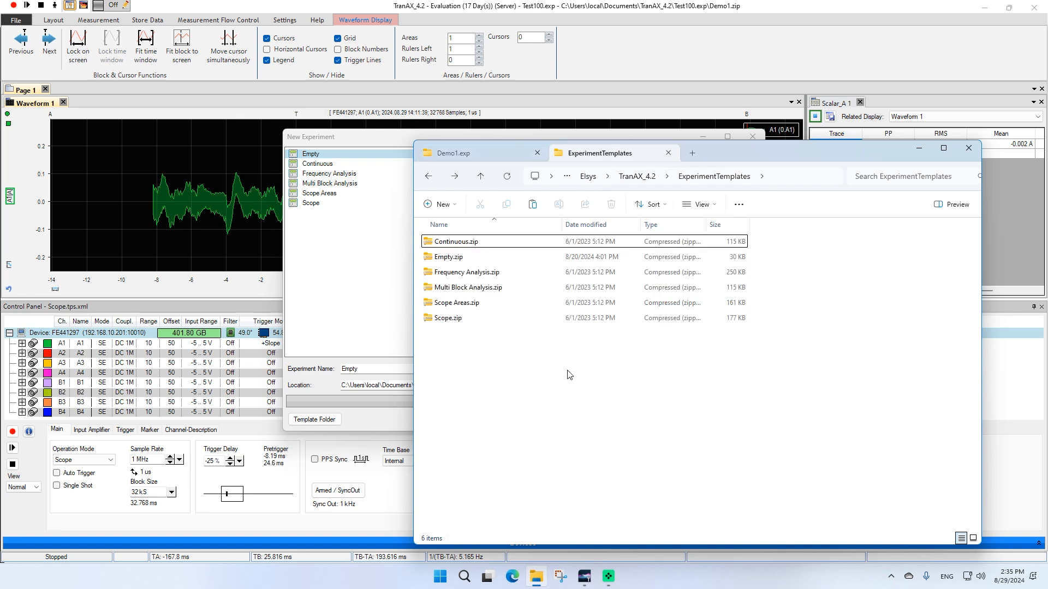
pyautogui.hotkey('ctrl', 'v')
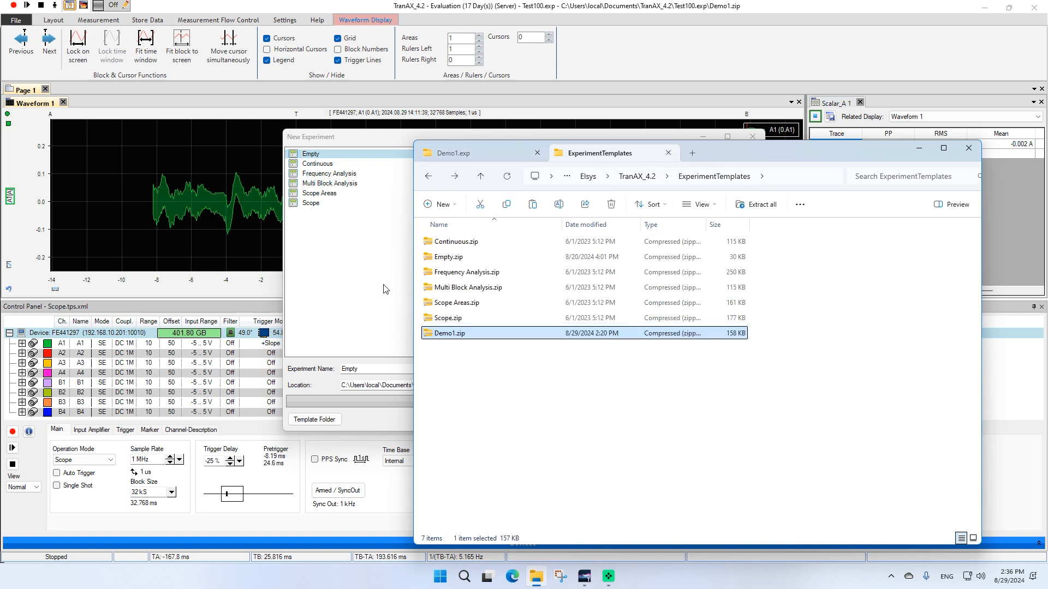
# Reopen the New Experiment dialog and create an experiment named Test200 from the Demo1 template
pyautogui.click(394, 251)
pyautogui.click(740, 421)
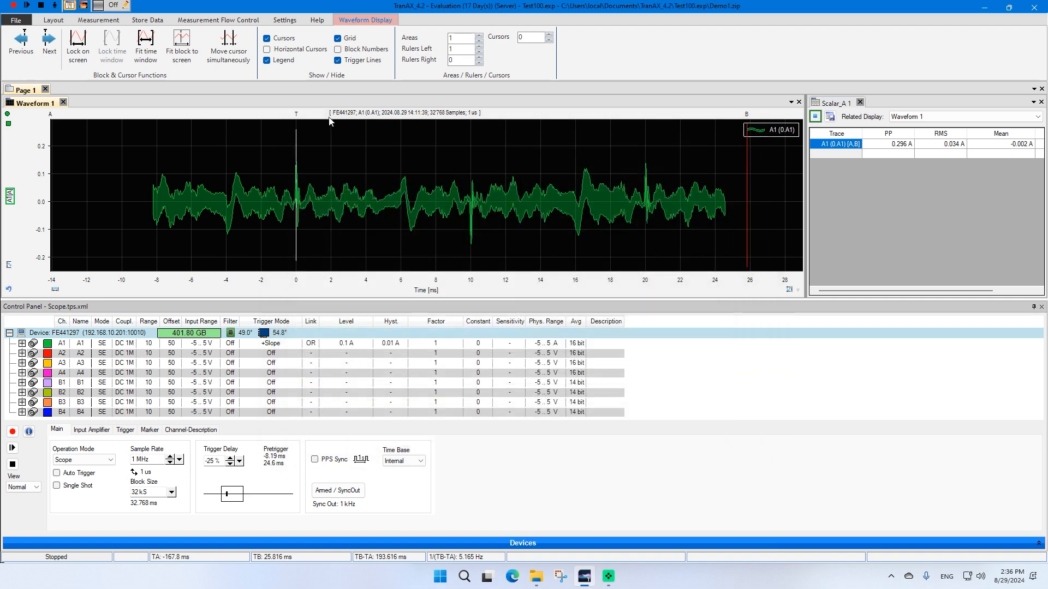
pyautogui.click(16, 20)
pyautogui.click(38, 52)
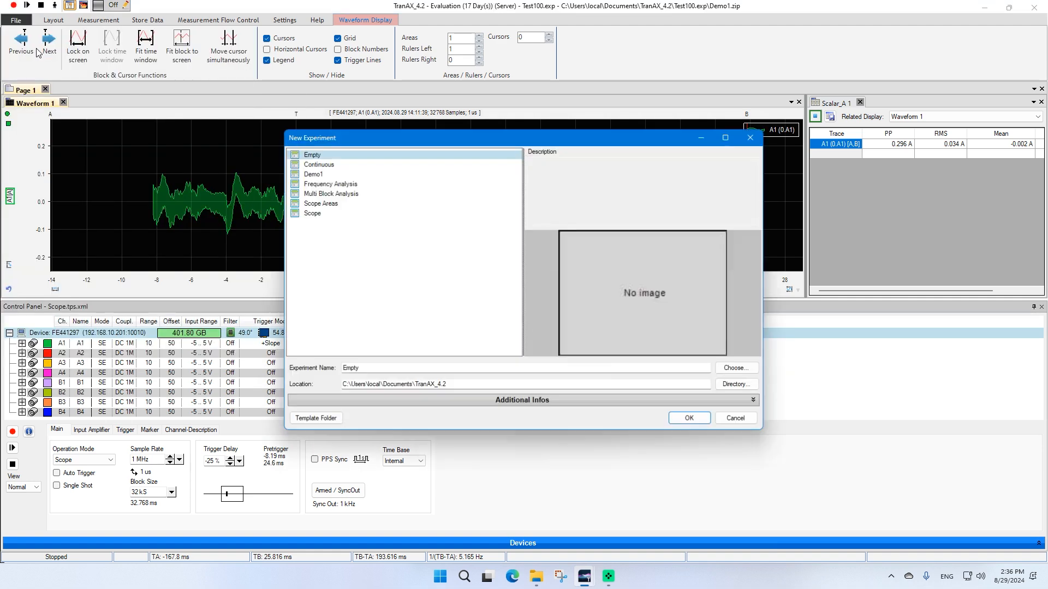
pyautogui.click(313, 174)
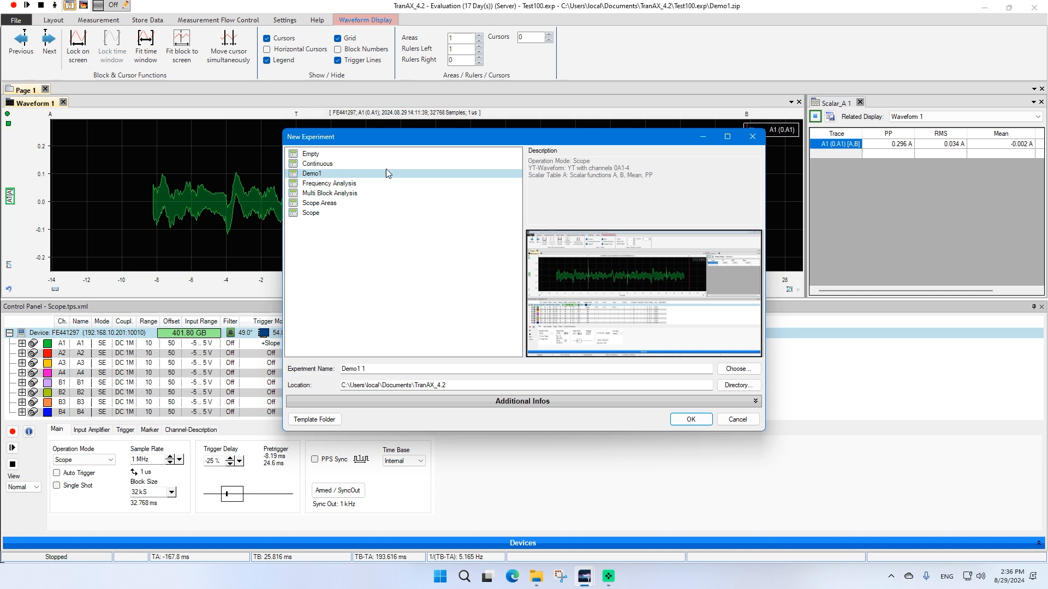
pyautogui.click(381, 369)
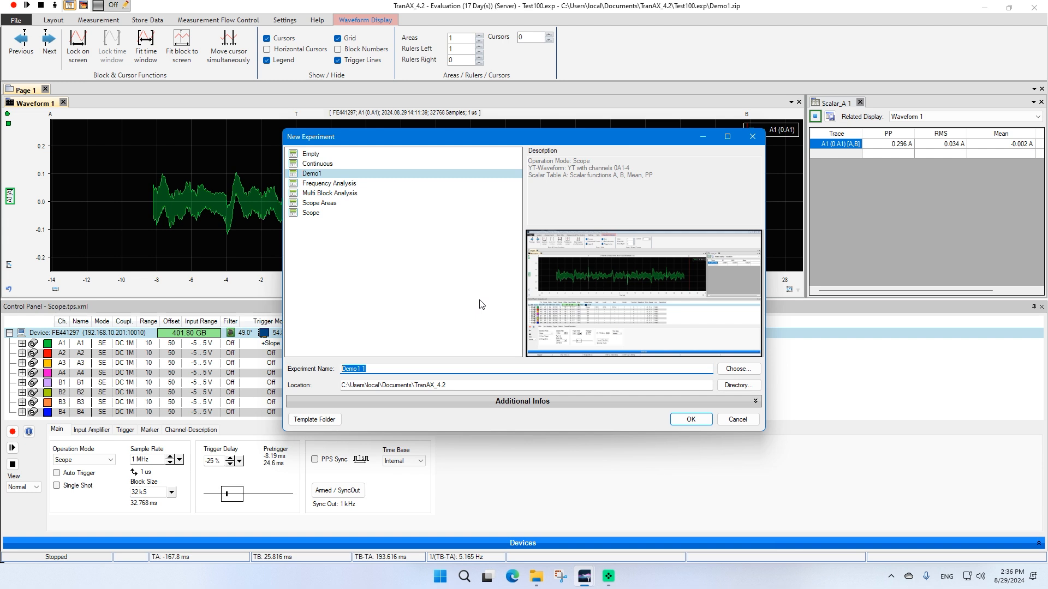
pyautogui.write('Test200')
pyautogui.click(691, 419)
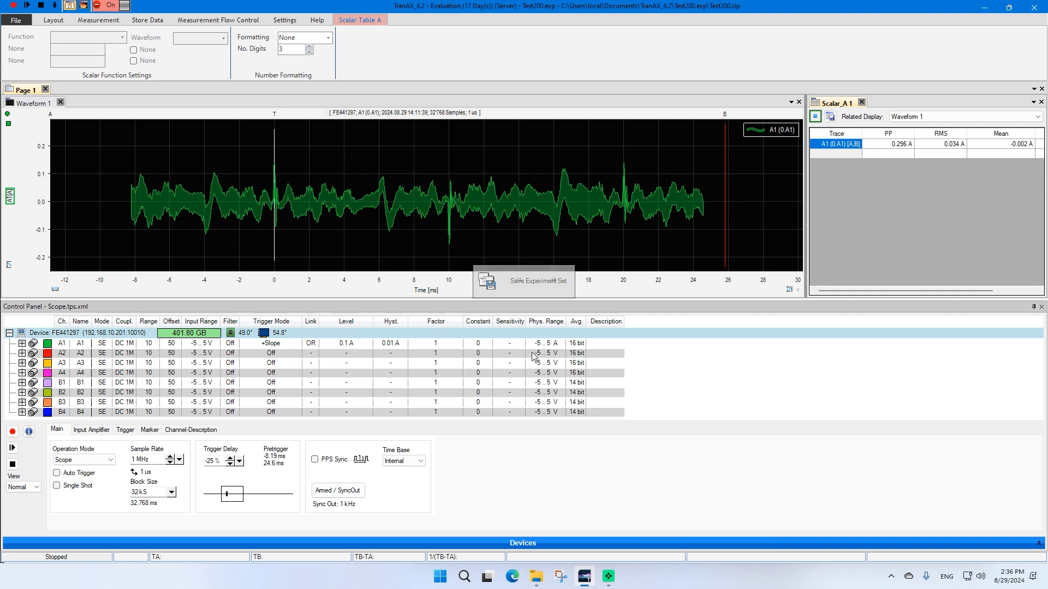
# Open the new Test200.exp folder in the file browser to examine its contents
pyautogui.click(537, 576)
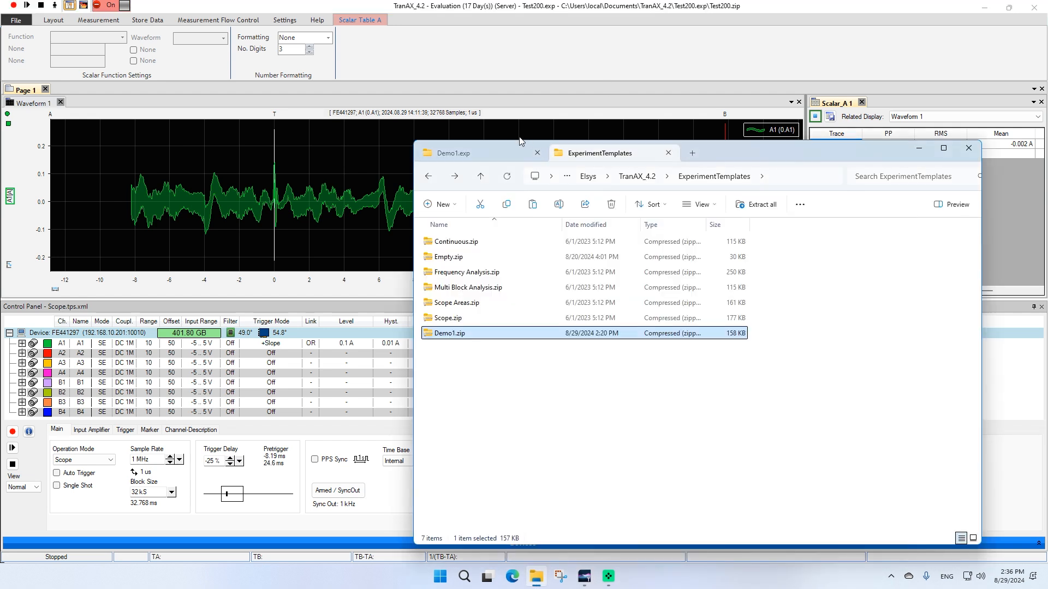
pyautogui.click(485, 151)
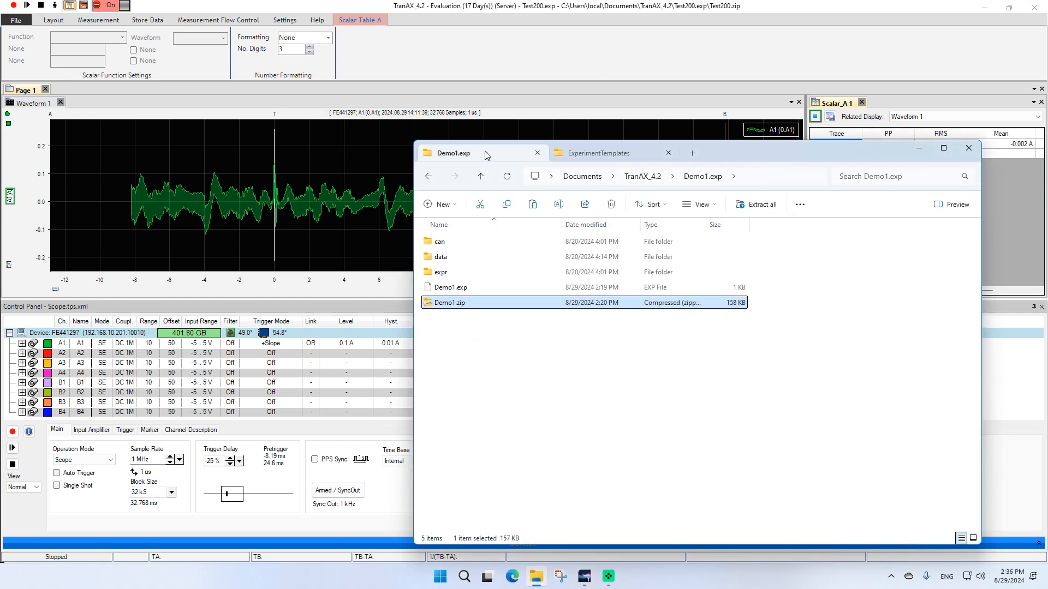
pyautogui.click(654, 176)
pyautogui.doubleClick(450, 287)
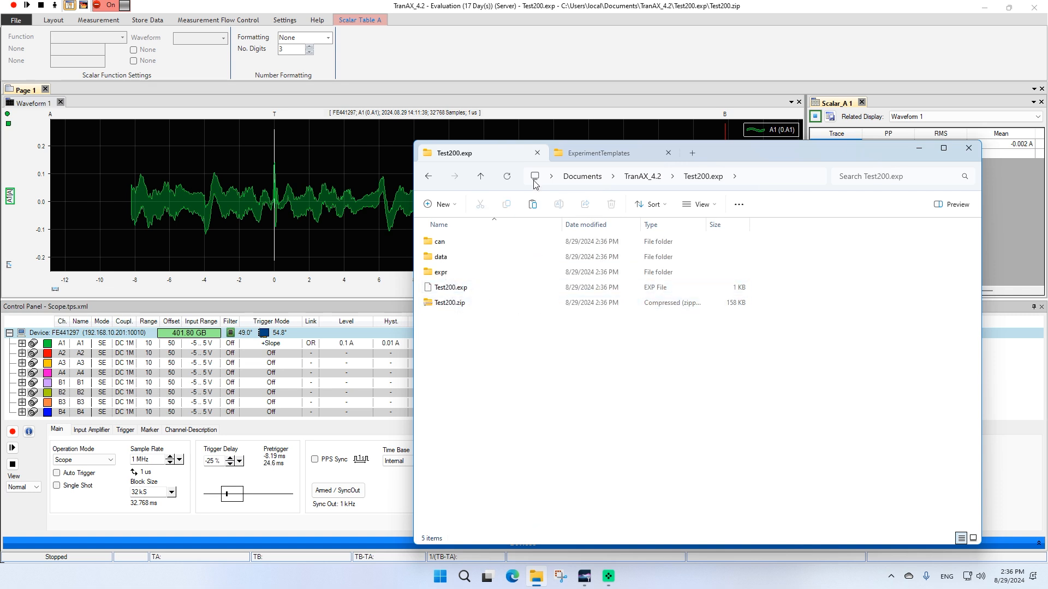
# Create a new folder named Elsys Base Experiments inside the ExperimentTemplates folder
pyautogui.click(600, 160)
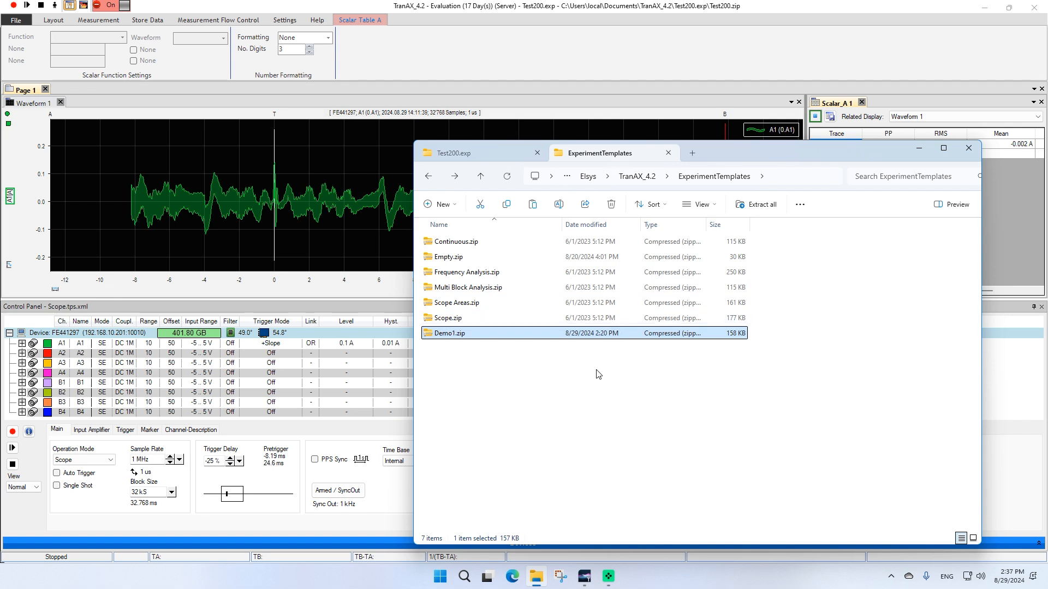
pyautogui.click(578, 384)
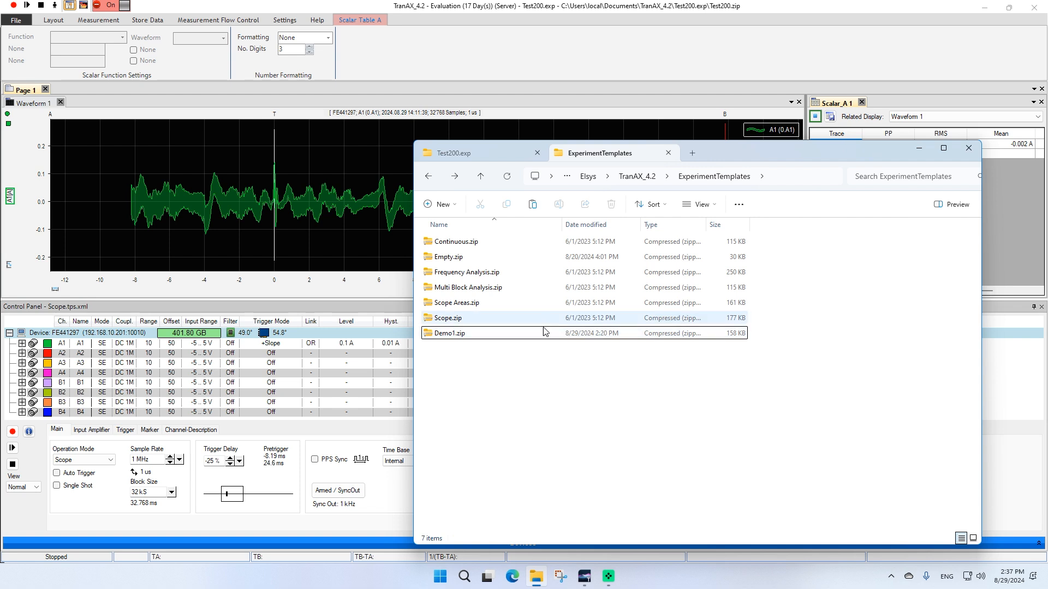
pyautogui.click(452, 207)
pyautogui.click(455, 229)
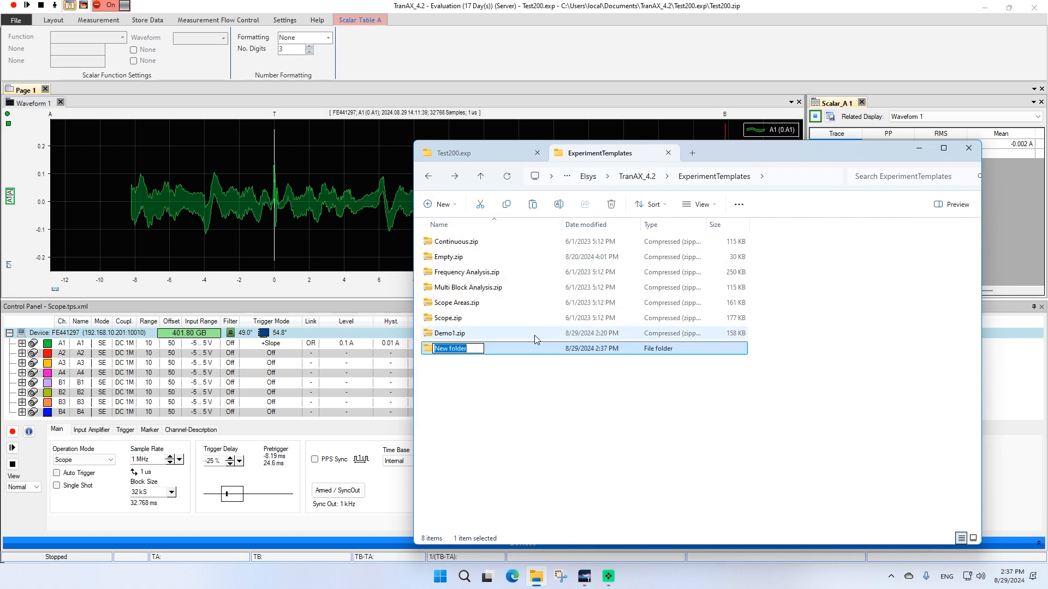
pyautogui.write('Elszs')
pyautogui.press('BackSpace')
pyautogui.press('BackSpace')
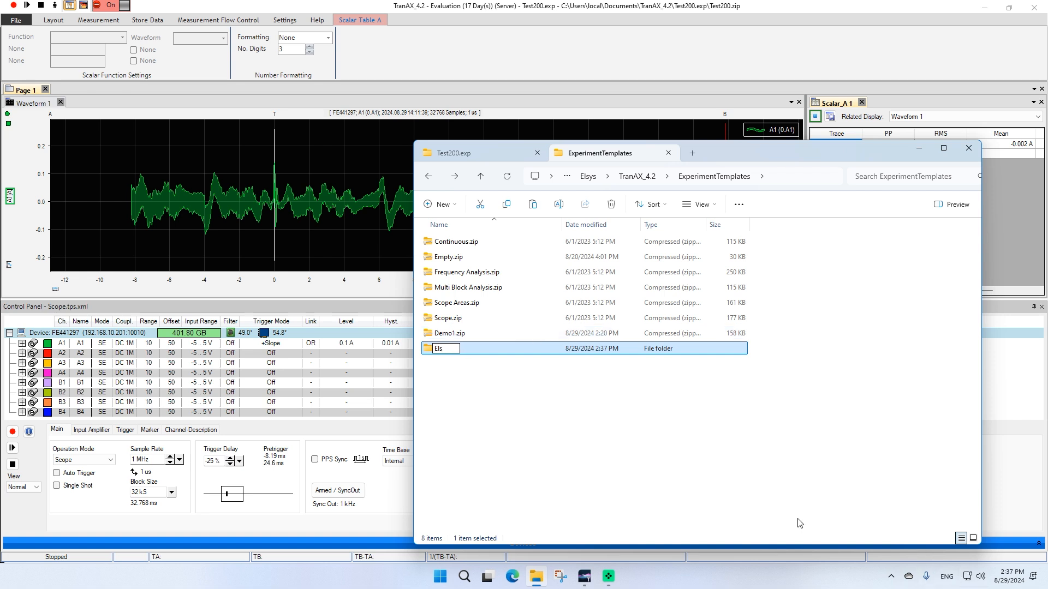
pyautogui.write('ys BA')
pyautogui.write('se Exper')
pyautogui.write('iments')
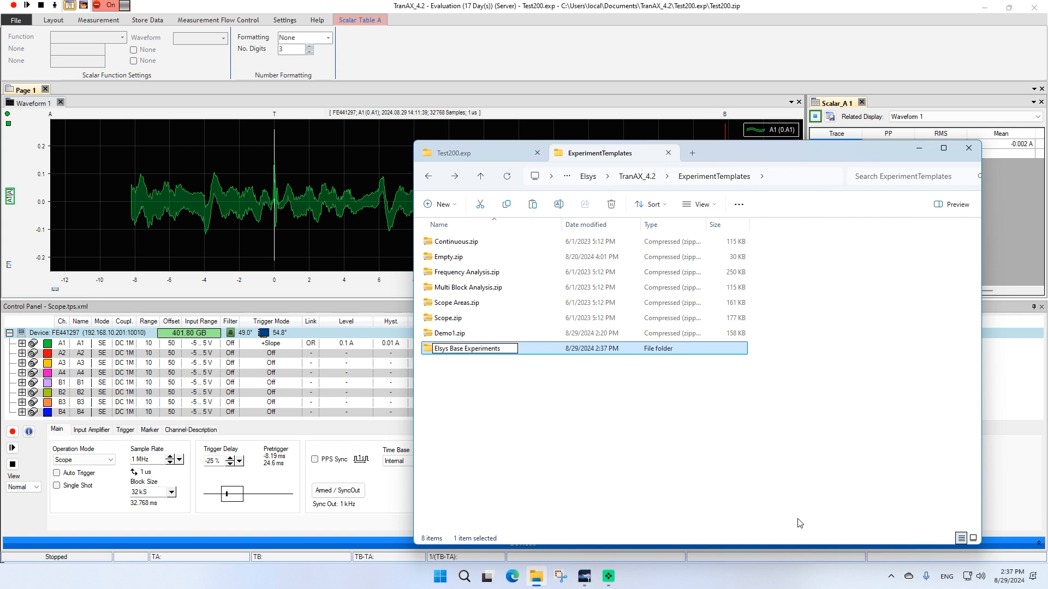
pyautogui.press('Return')
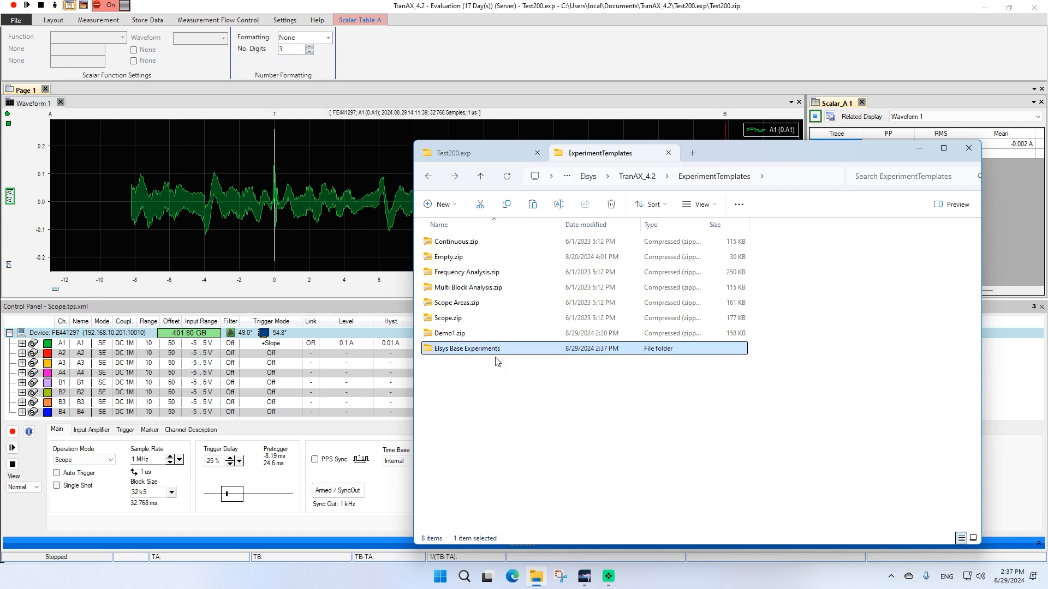
# Move the Continuous, Frequency Analysis, Multi Block Analysis, Scope Areas and Scope template zips into Elsys Base Experiments
pyautogui.click(449, 241)
pyautogui.keyDown('ctrl'); pyautogui.click(463, 272); pyautogui.keyUp('ctrl')
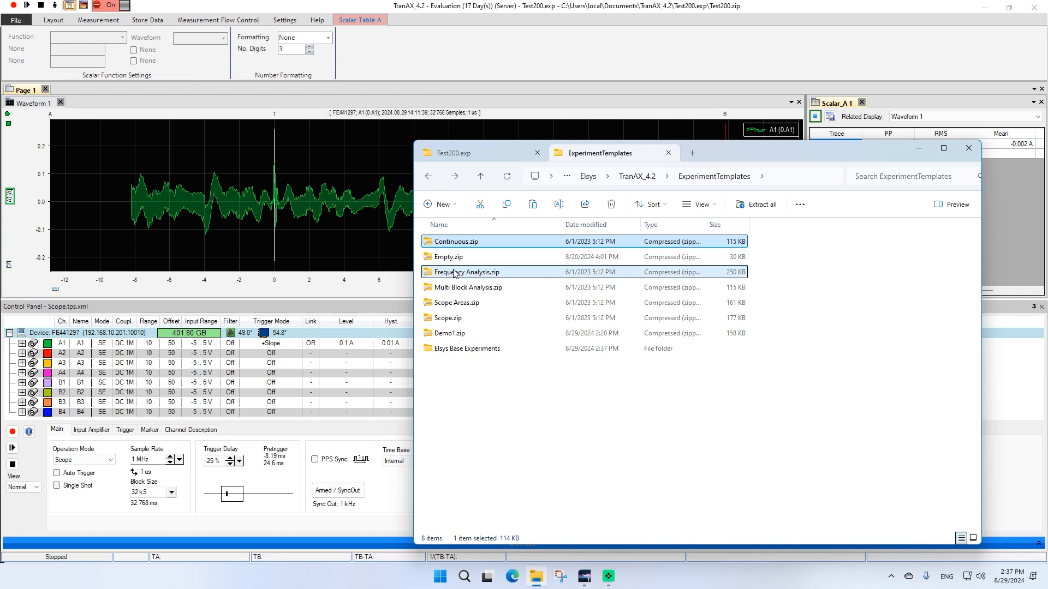
pyautogui.keyDown('ctrl'); pyautogui.click(454, 288); pyautogui.keyUp('ctrl')
pyautogui.keyDown('ctrl'); pyautogui.click(452, 303); pyautogui.keyUp('ctrl')
pyautogui.keyDown('ctrl'); pyautogui.click(453, 318); pyautogui.keyUp('ctrl')
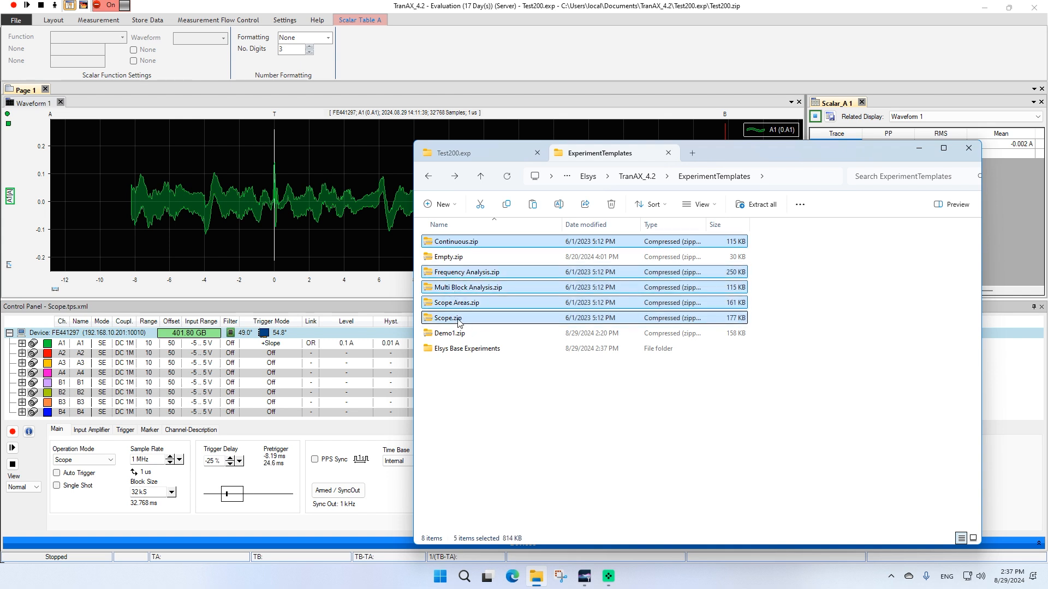
pyautogui.moveTo(456, 321); pyautogui.dragTo(461, 347)
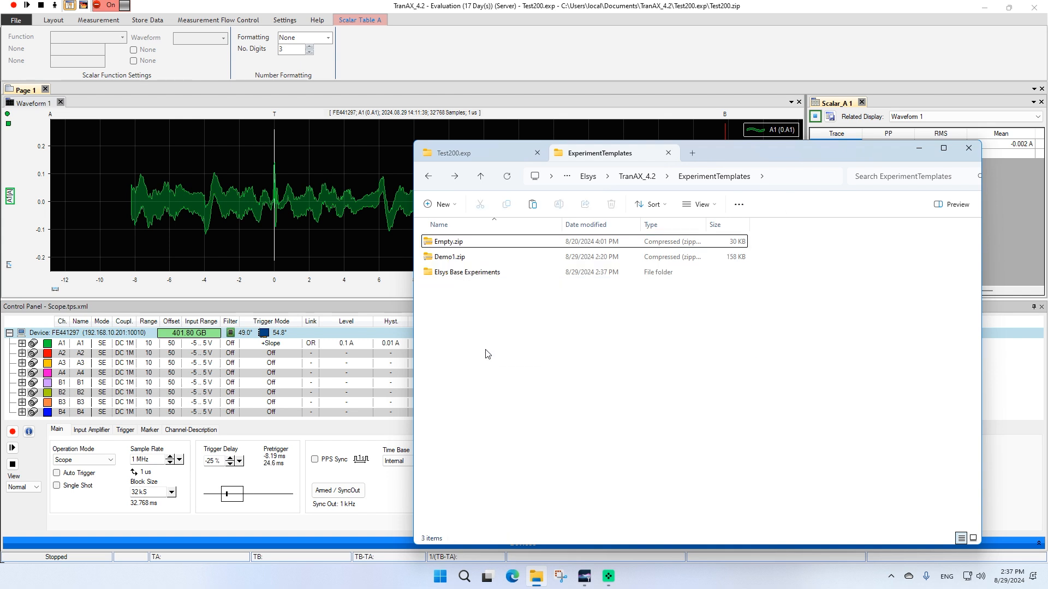
# Create another folder named My Own Experiments in ExperimentTemplates
pyautogui.click(437, 206)
pyautogui.click(453, 226)
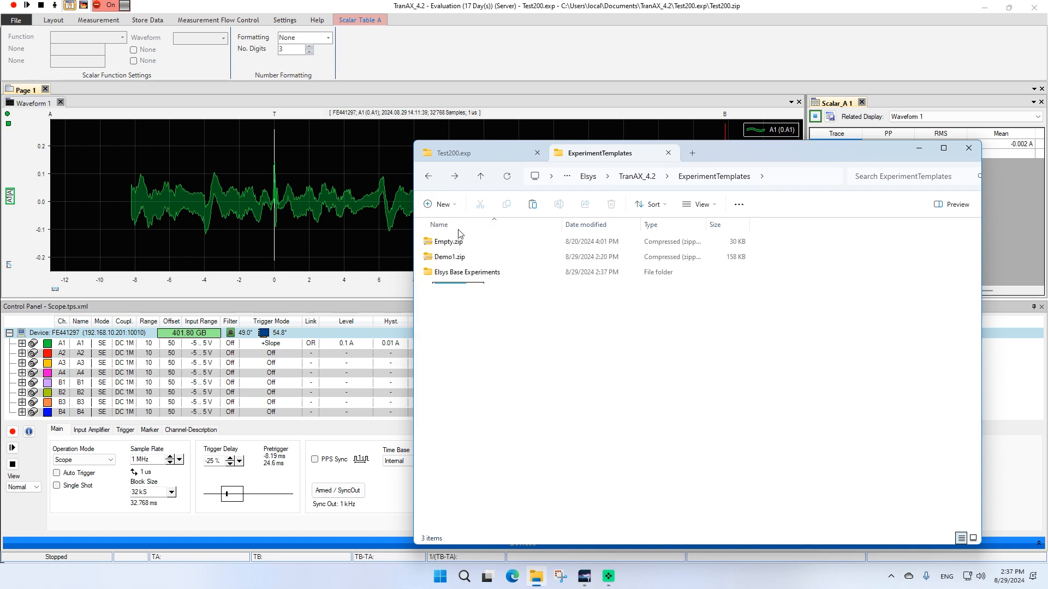
pyautogui.write('M')
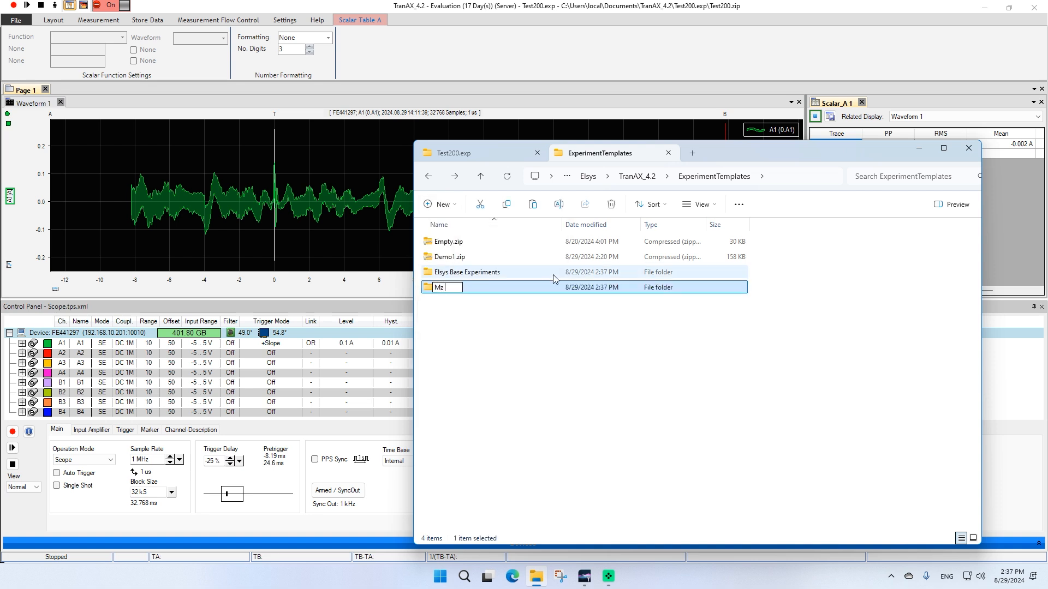
pyautogui.write('y Own Experiments')
pyautogui.press('Return')
# Move Demo1.zip into the My Own Experiments folder
pyautogui.click(458, 259)
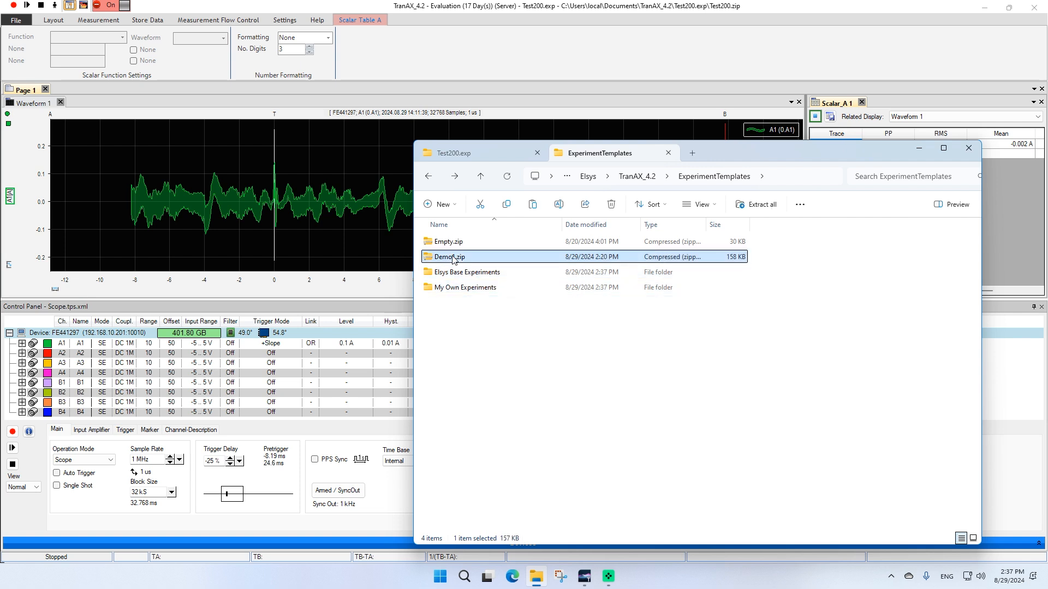
pyautogui.moveTo(452, 259); pyautogui.dragTo(464, 289)
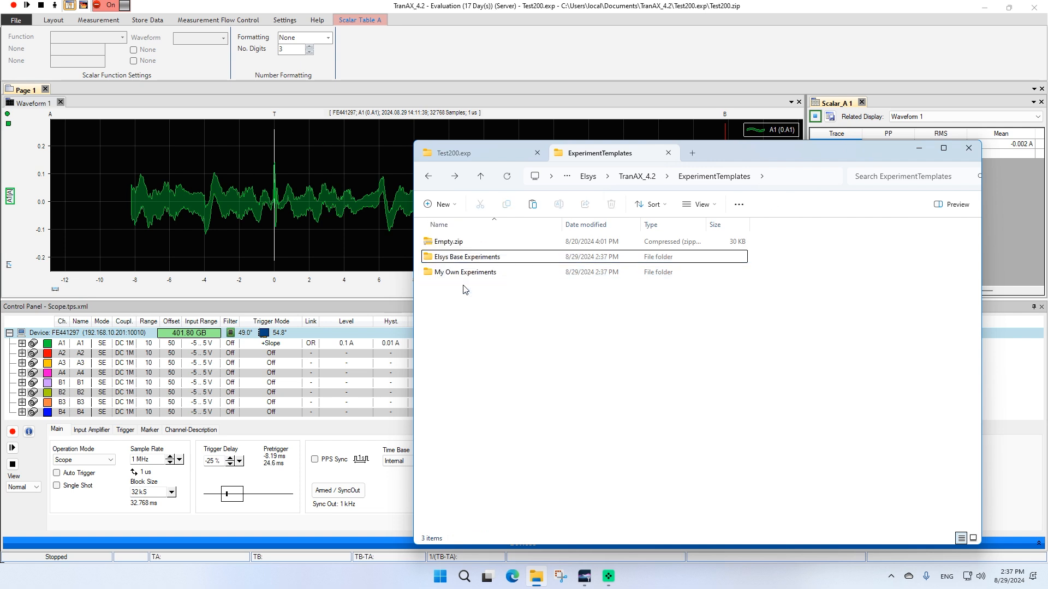
pyautogui.click(246, 135)
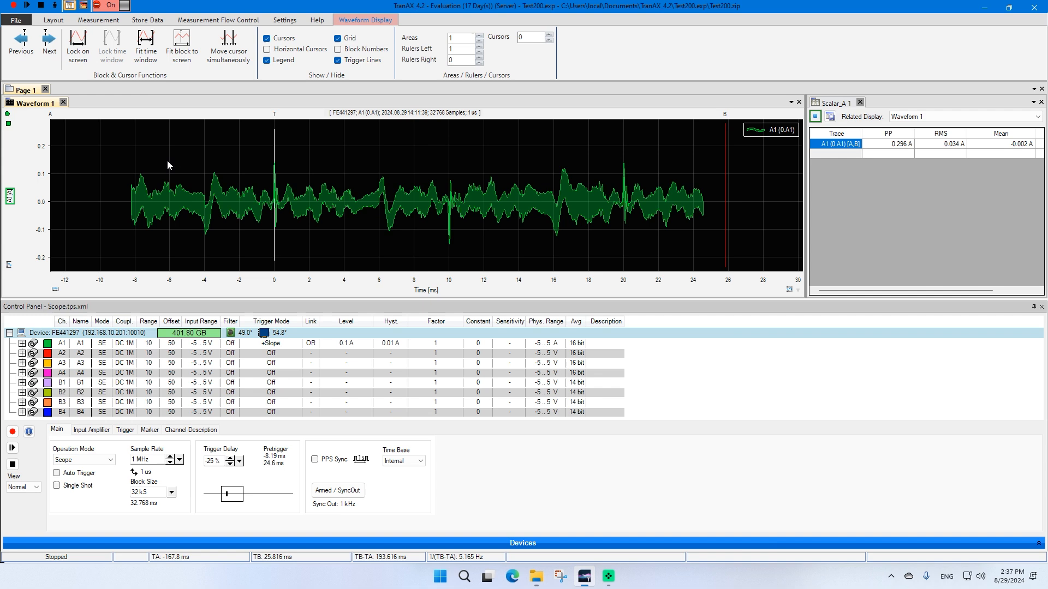
# Open the New Experiment dialog and expand the template folder groups to inspect their contents
pyautogui.click(16, 20)
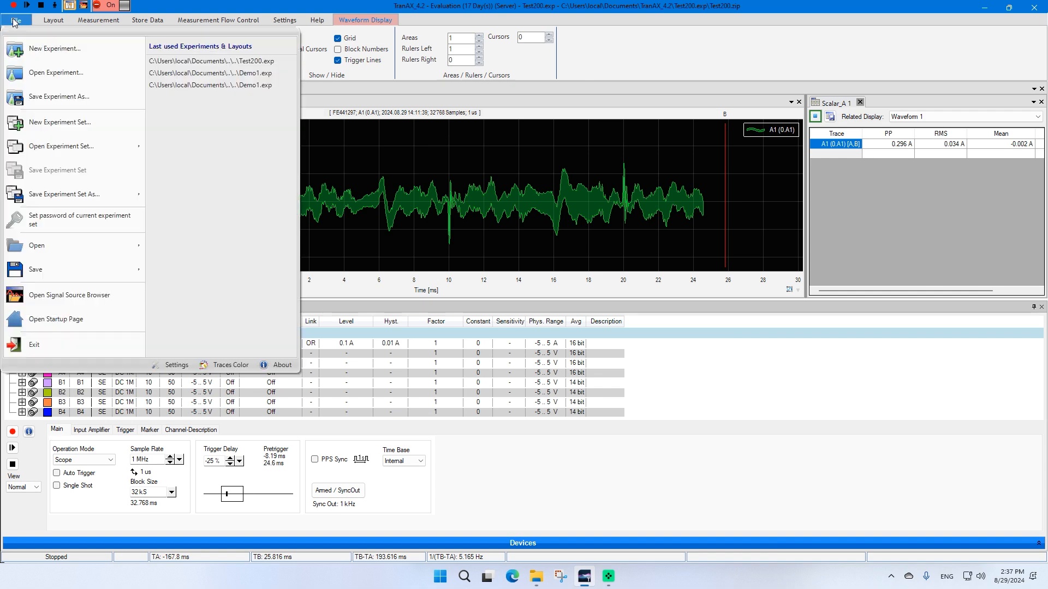
pyautogui.click(45, 50)
pyautogui.click(290, 164)
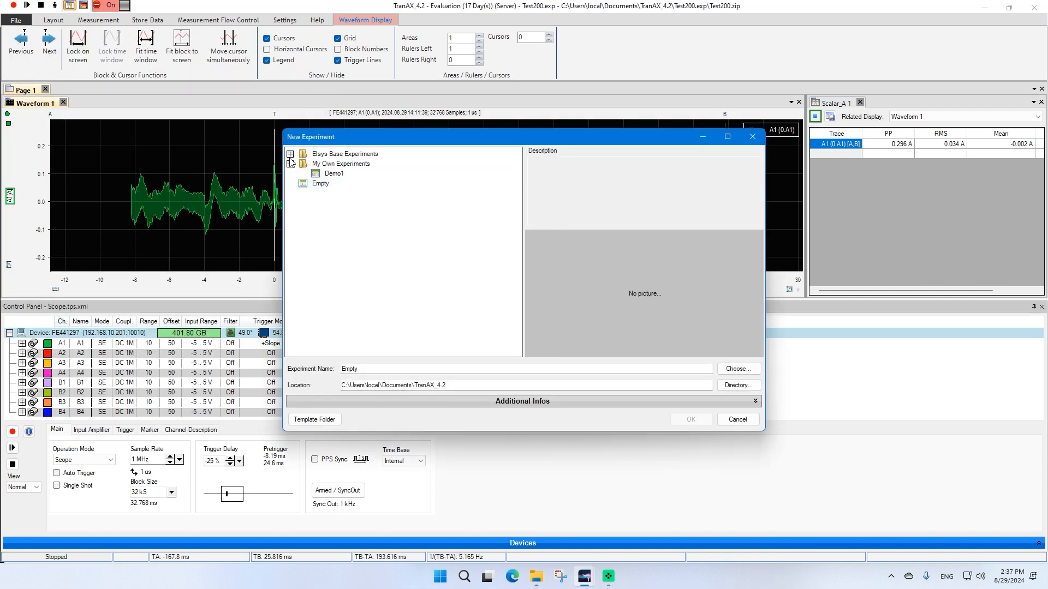
pyautogui.click(290, 155)
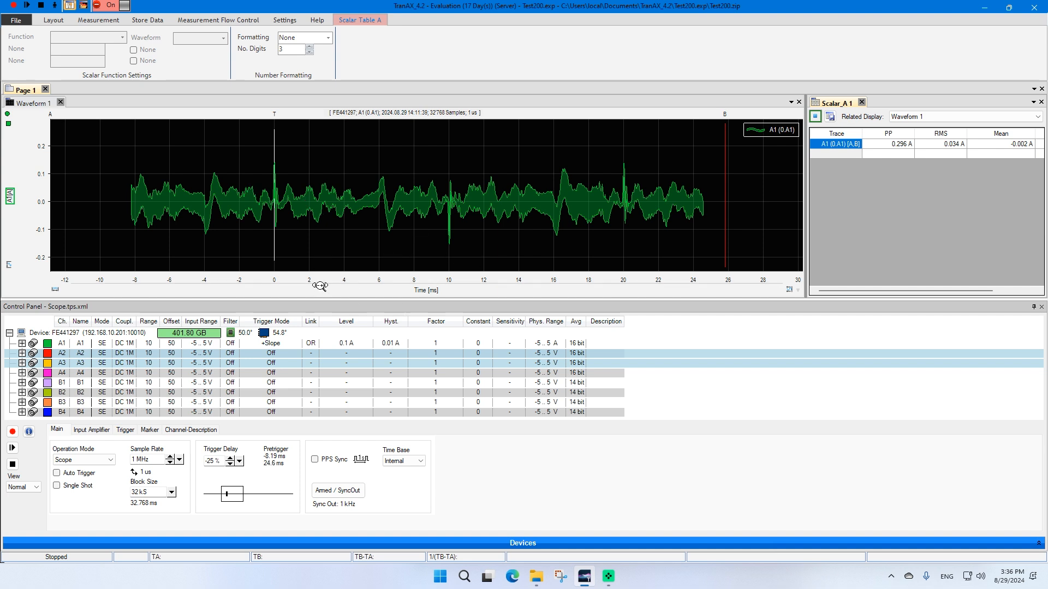
# Save trace A1 as a Tpc5 file named data1 in the Test200.exp data folder
pyautogui.moveTo(318, 283); pyautogui.dragTo(340, 282)
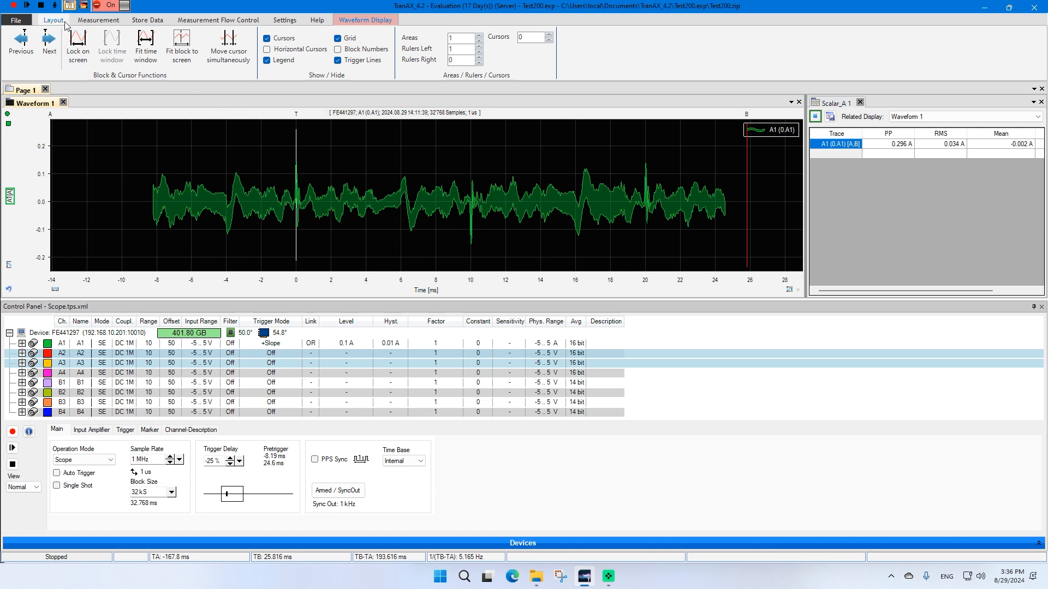
pyautogui.click(147, 20)
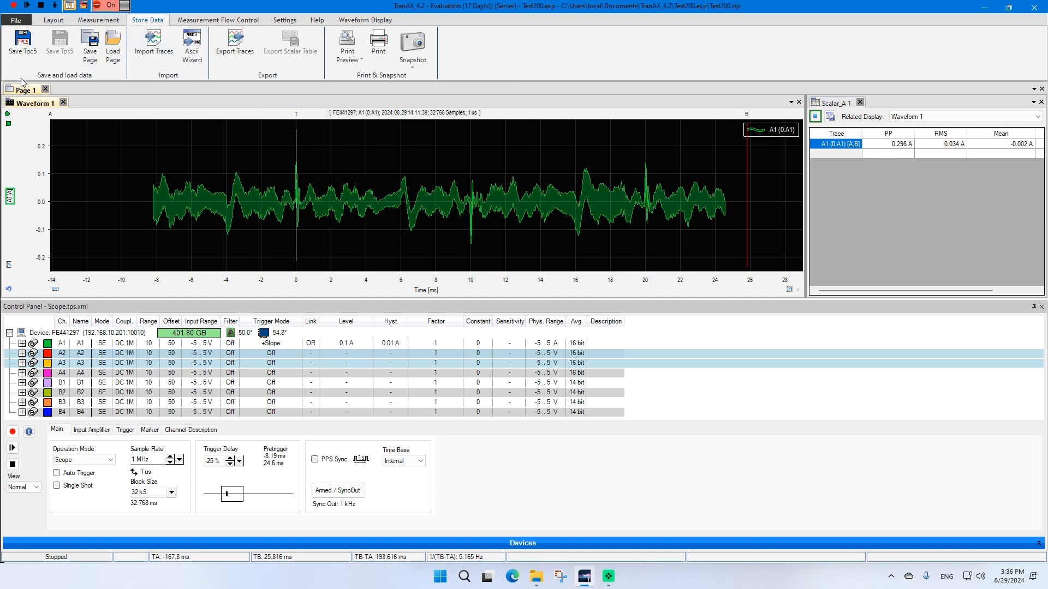
pyautogui.click(22, 47)
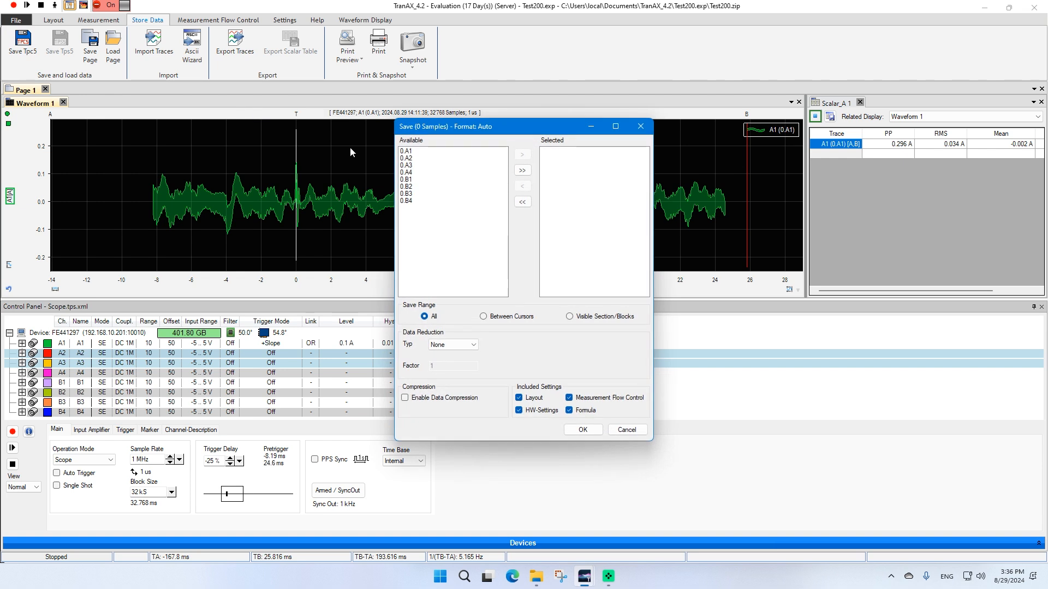
pyautogui.click(416, 153)
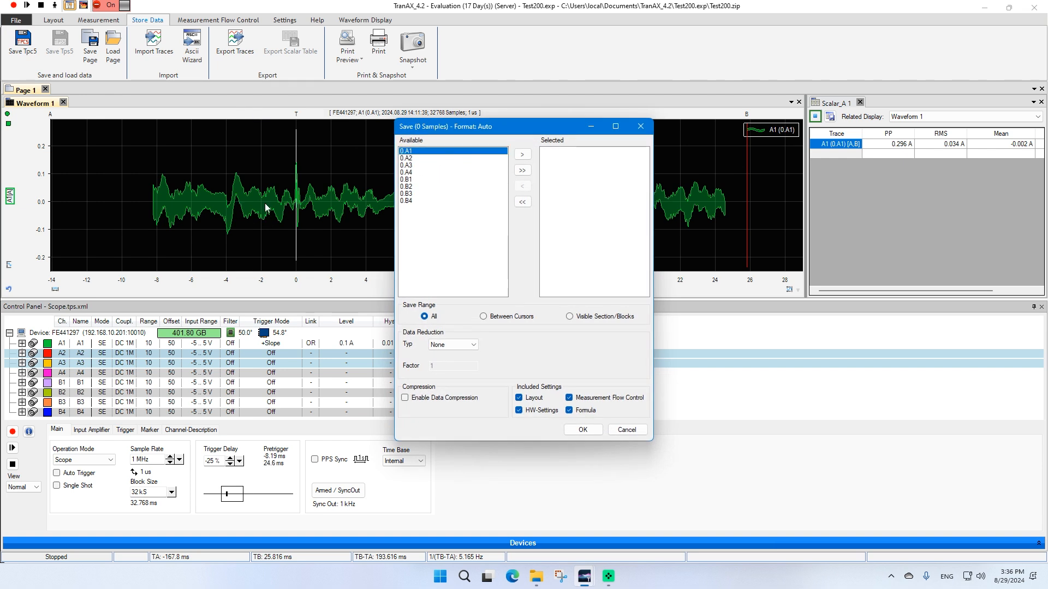
pyautogui.click(522, 154)
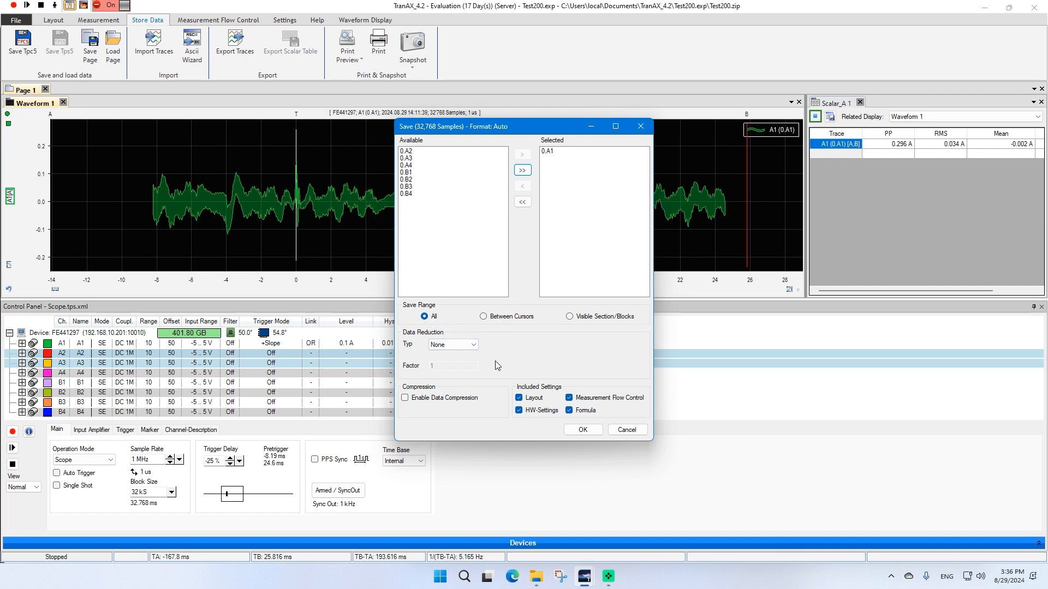
pyautogui.click(583, 430)
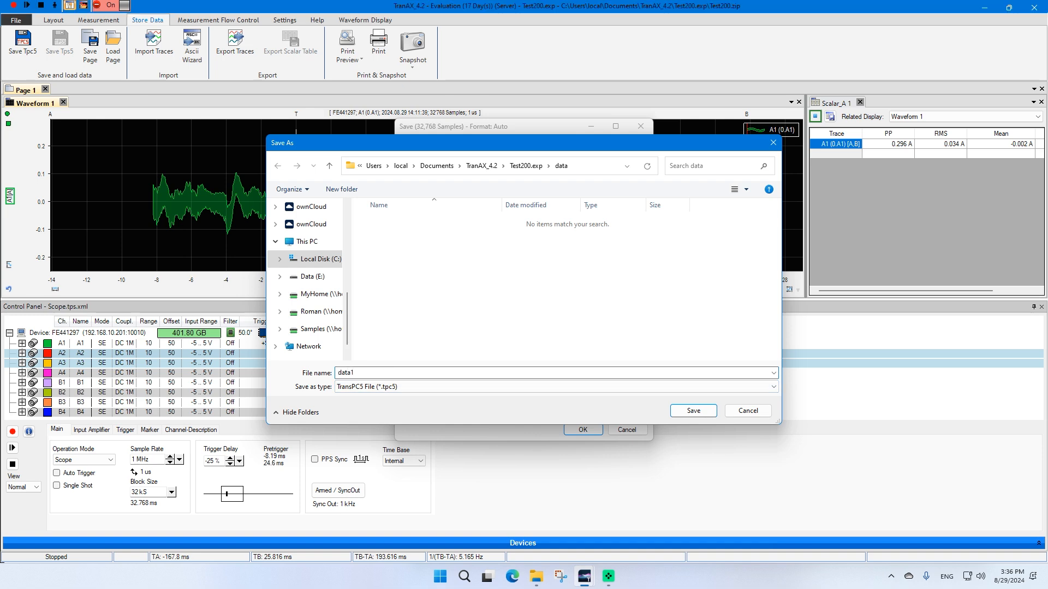
pyautogui.press('Return')
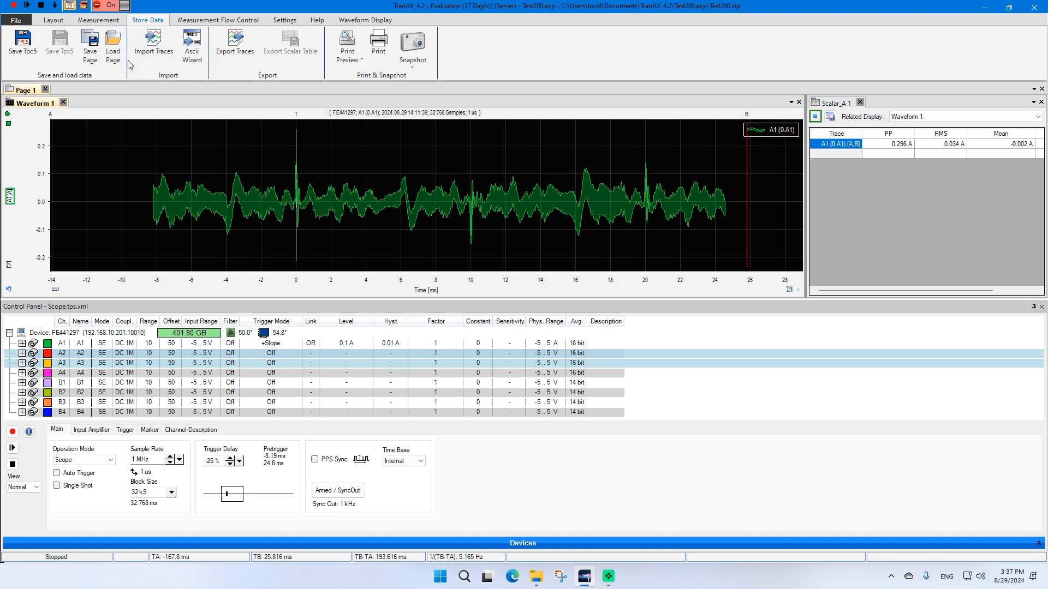
# Open the Signal Source Browser and expand the data folder and data1.tpc5 in the experiment tree
pyautogui.click(88, 7)
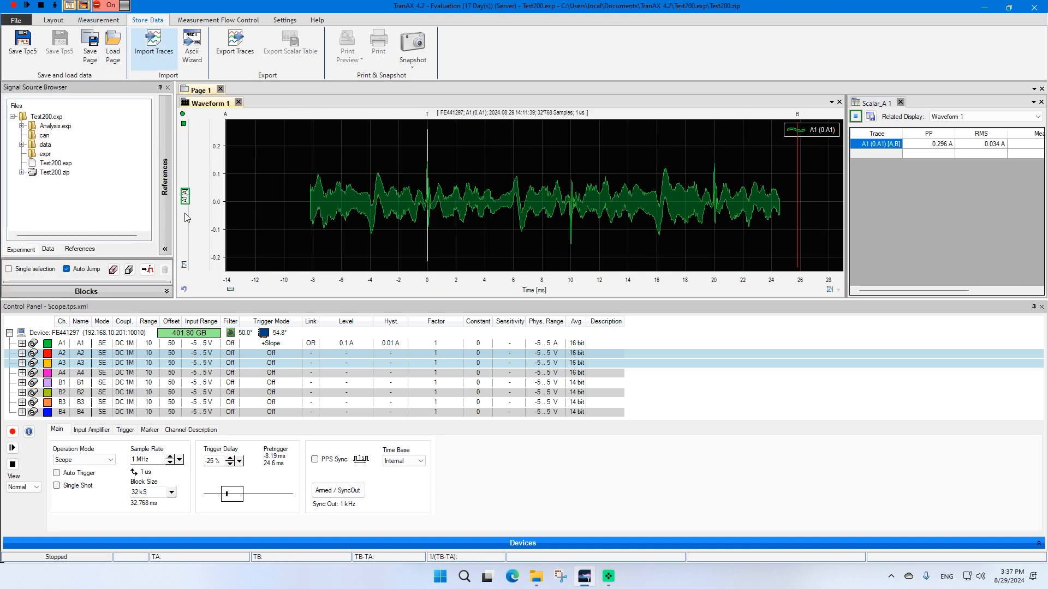
pyautogui.click(21, 253)
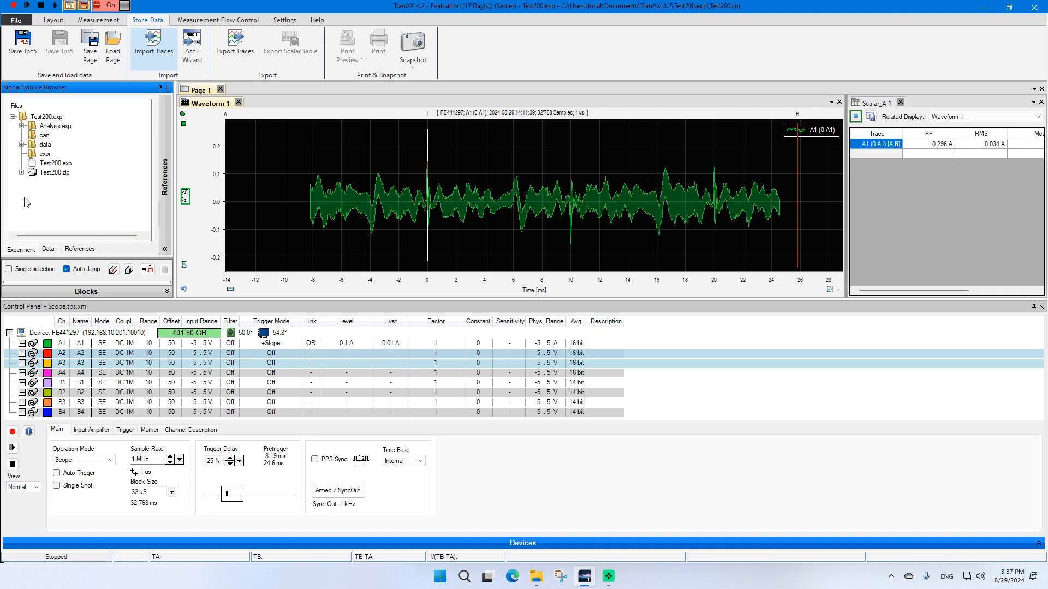
pyautogui.click(23, 145)
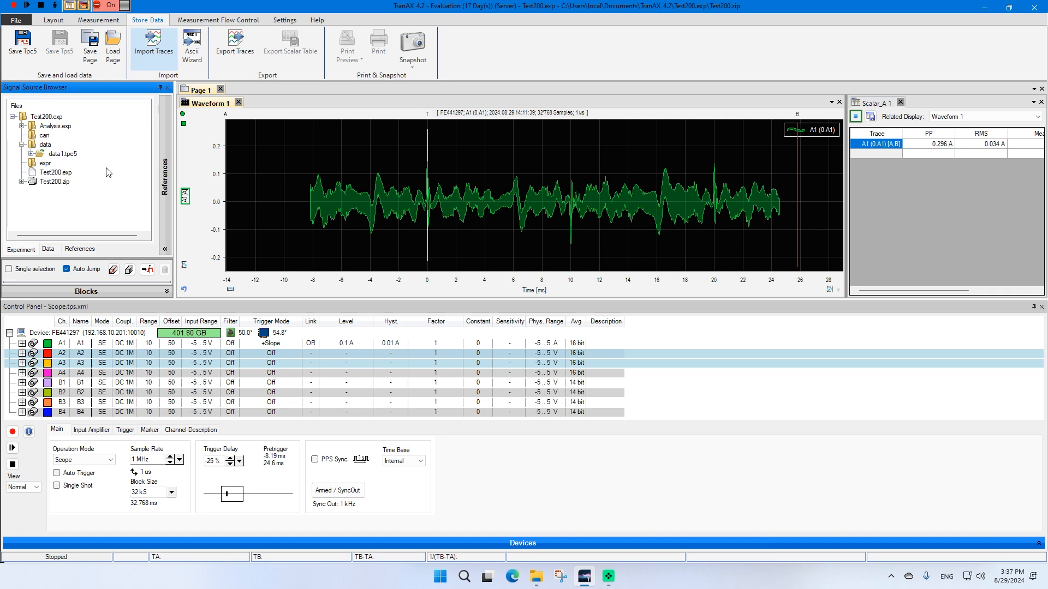
pyautogui.click(51, 156)
pyautogui.click(31, 155)
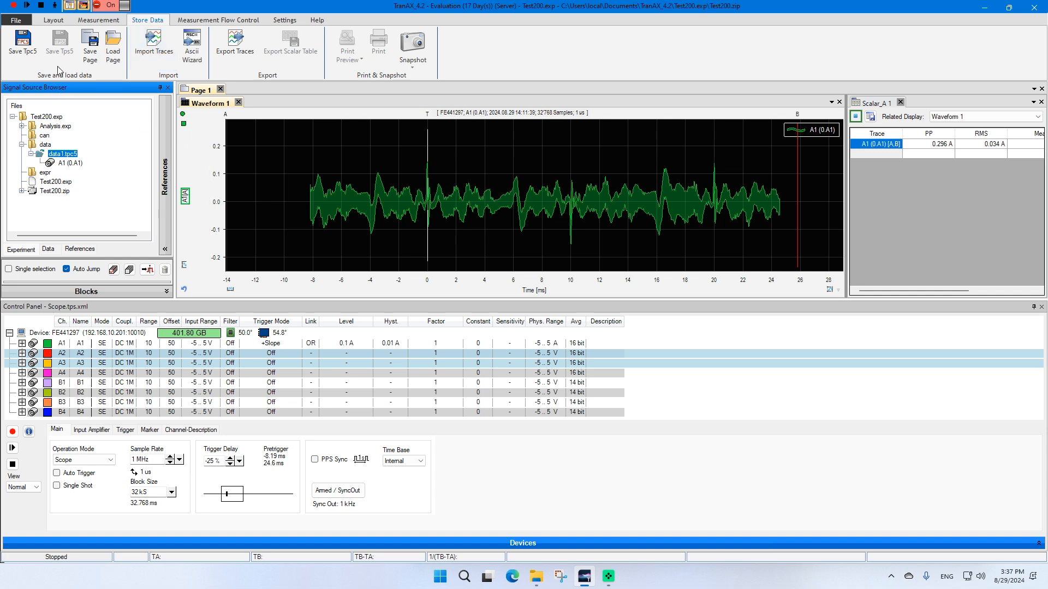
# Add a new YT waveform display and load the saved A1 trace from data1.tpc5 into it
pyautogui.click(235, 142)
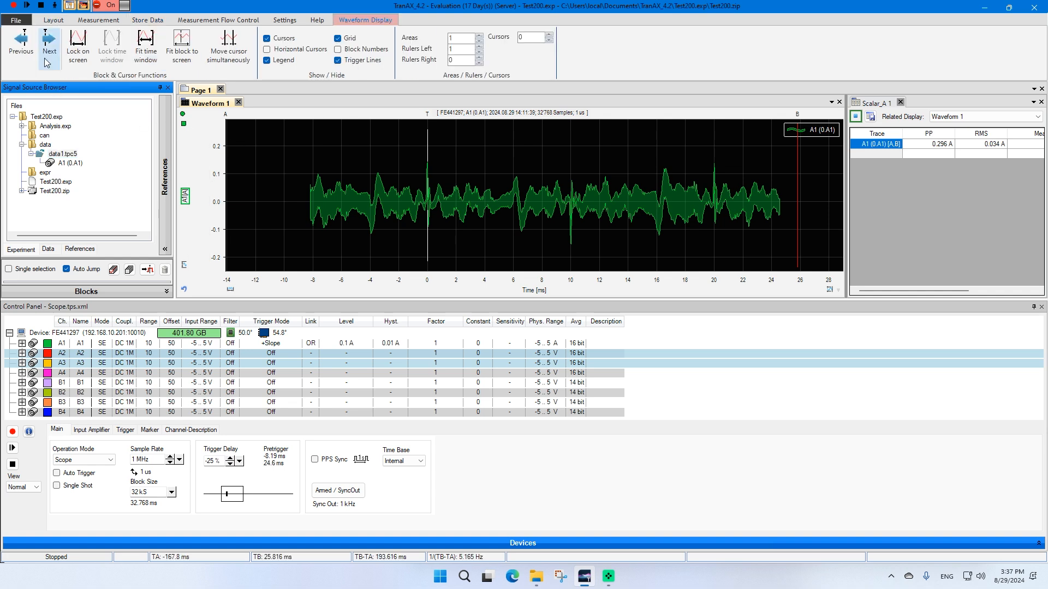
pyautogui.click(53, 20)
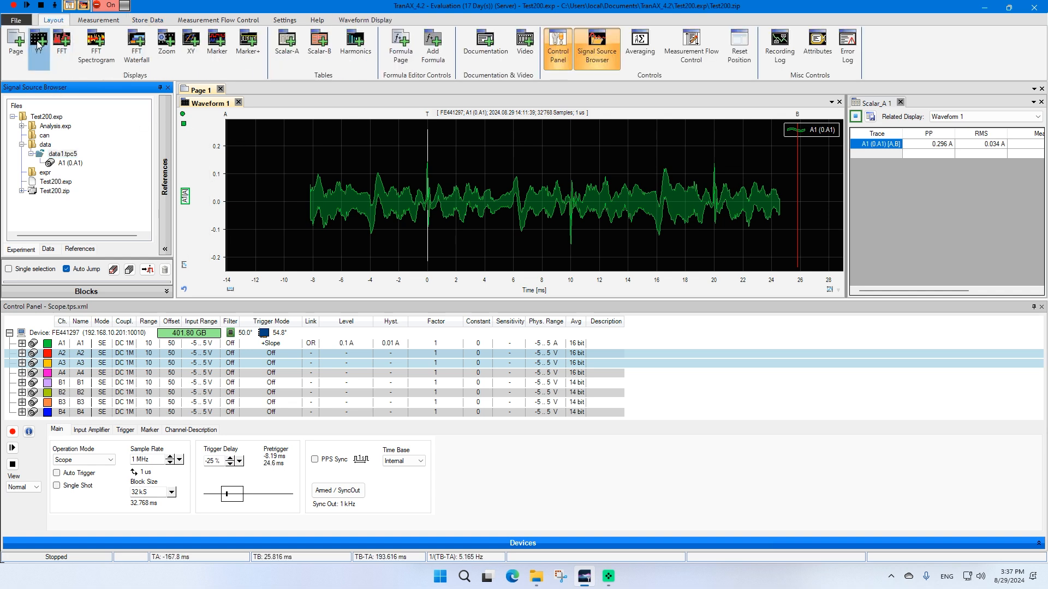
pyautogui.click(37, 45)
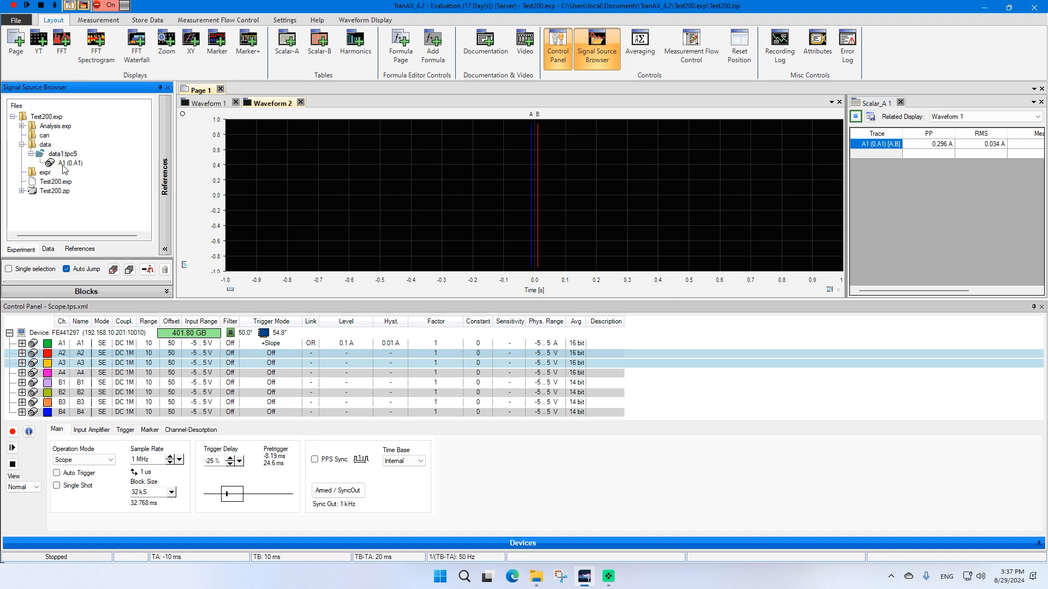
pyautogui.moveTo(64, 163)
pyautogui.mouseDown()
pyautogui.moveTo(193, 155)
pyautogui.moveTo(415, 233)
pyautogui.mouseUp()
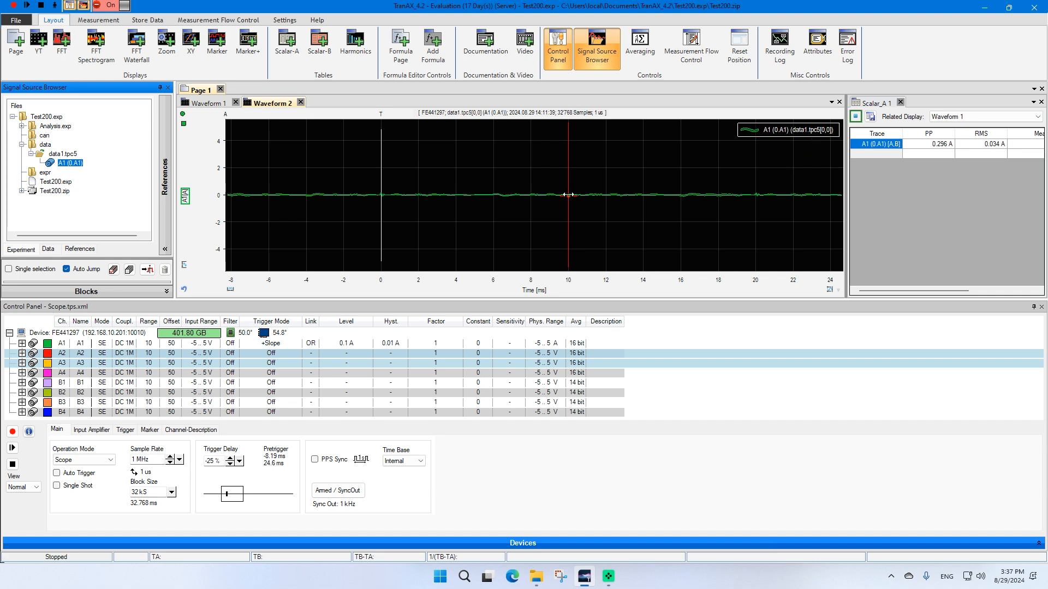
pyautogui.moveTo(501, 187); pyautogui.dragTo(500, 203)
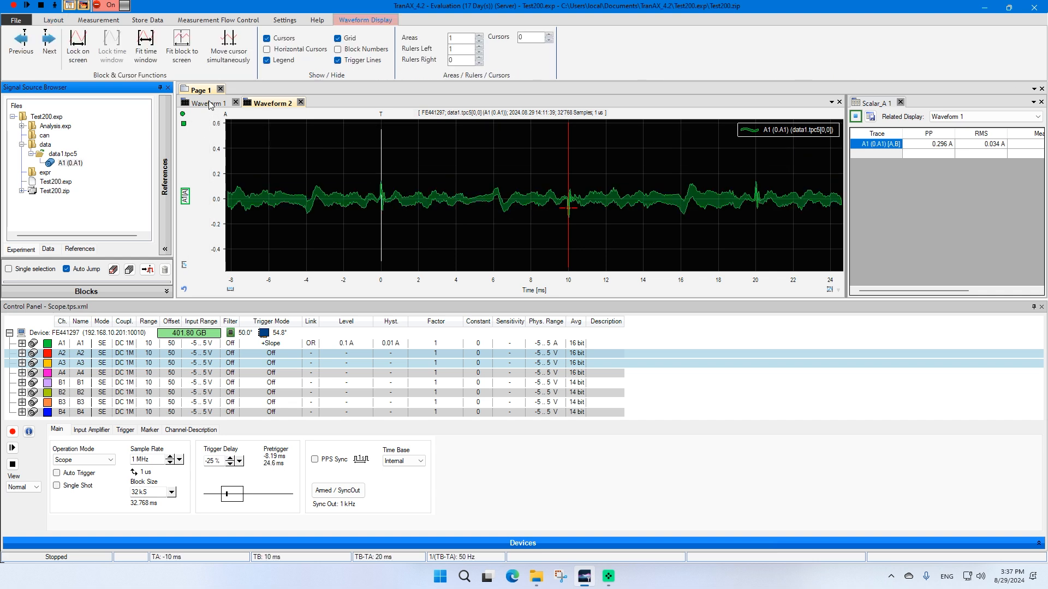
# Return to Waveform 1, enable Single Shot mode, and start a new measurement
pyautogui.click(209, 105)
pyautogui.click(57, 485)
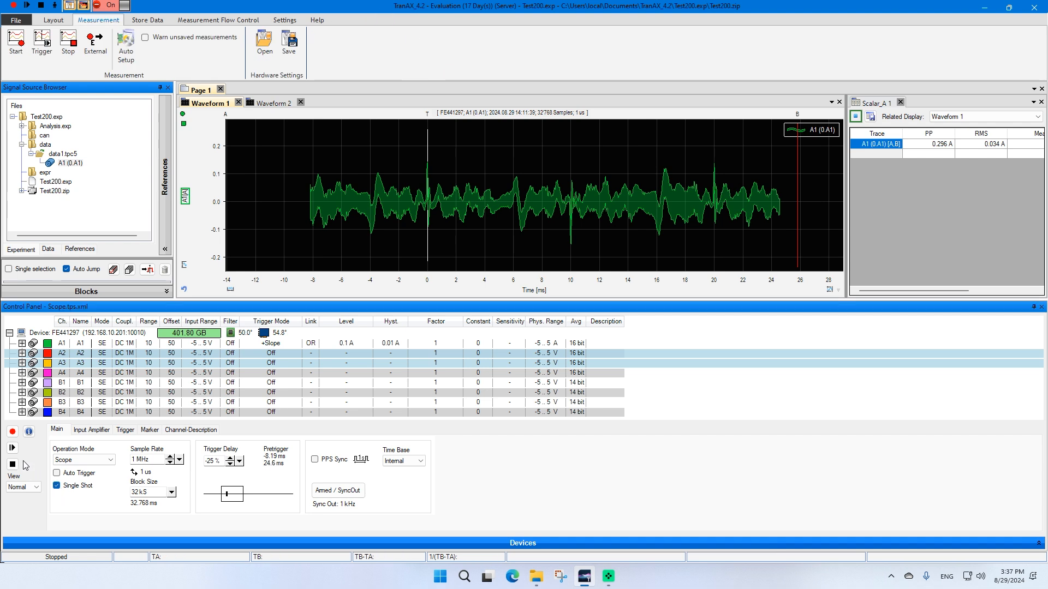
pyautogui.click(12, 432)
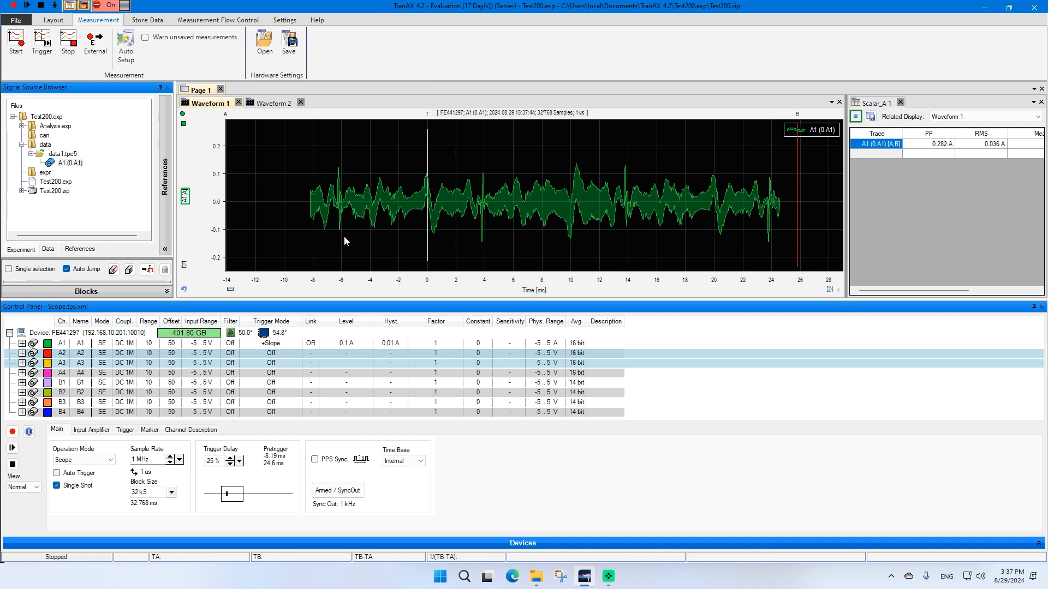
# Save the new A1 measurement as a Tpc5 file named data2 in the Test200.exp data folder
pyautogui.click(53, 20)
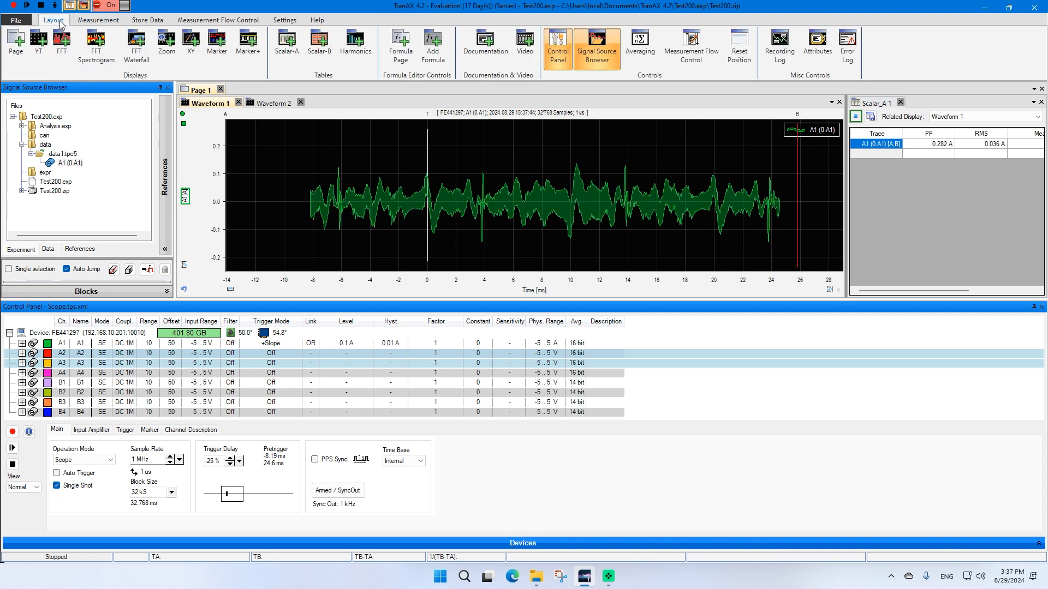
pyautogui.click(137, 20)
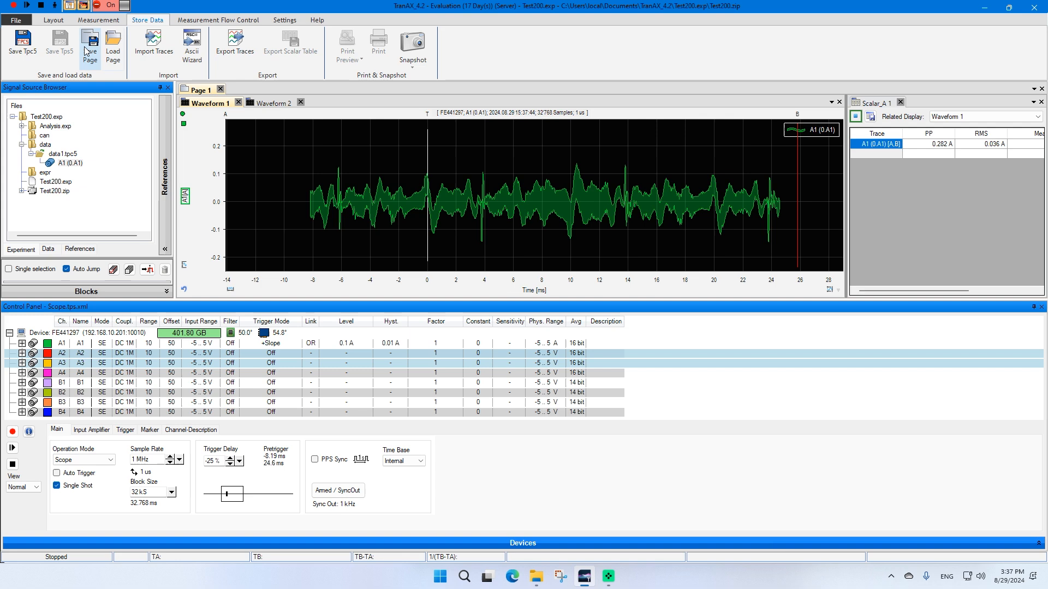
pyautogui.click(22, 44)
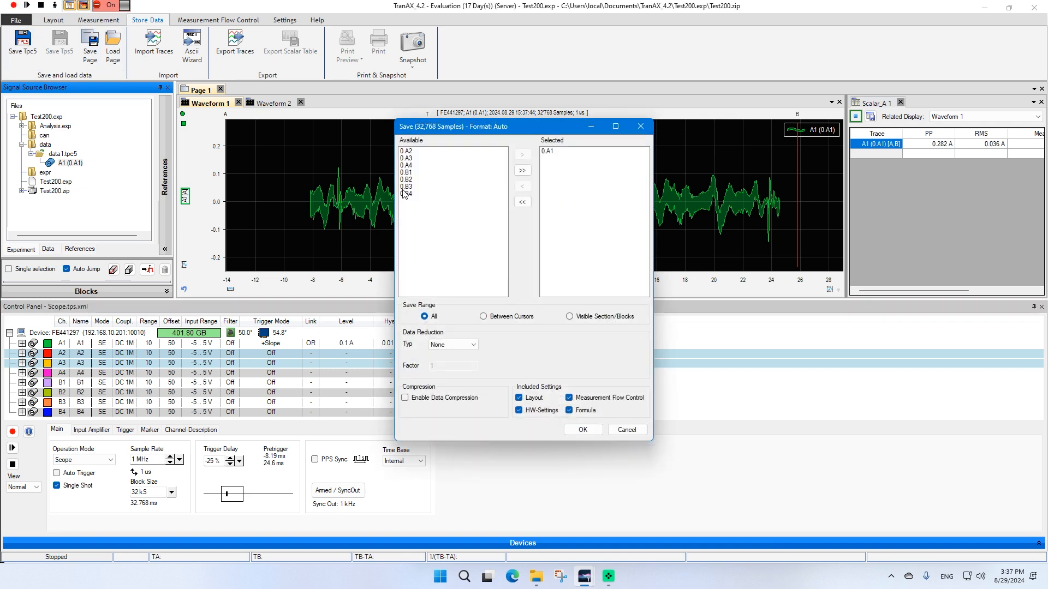
pyautogui.click(582, 431)
pyautogui.write('d')
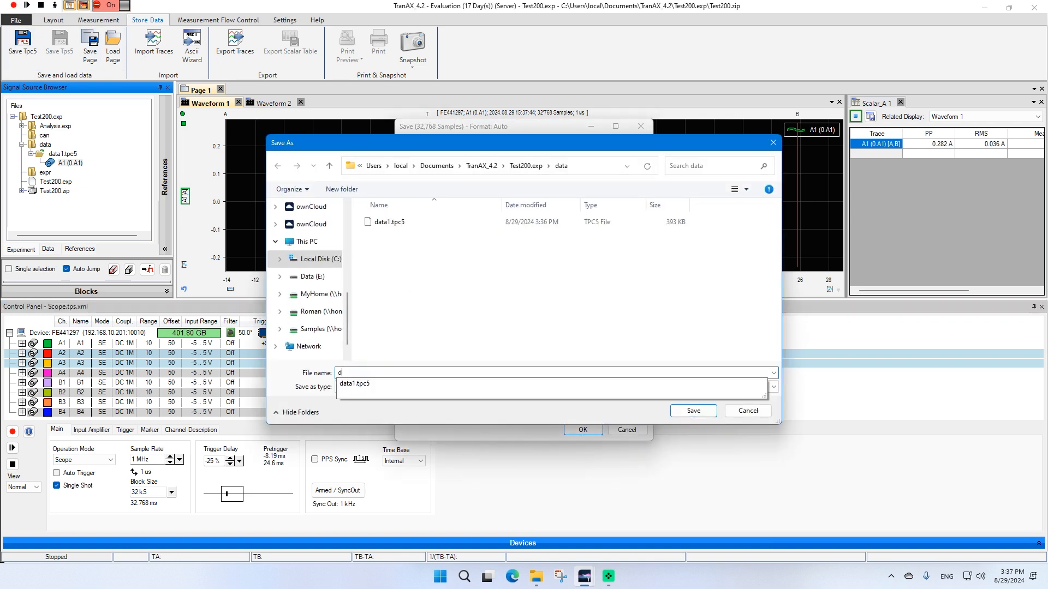
pyautogui.write('ata1')
pyautogui.press('BackSpace')
pyautogui.write('2')
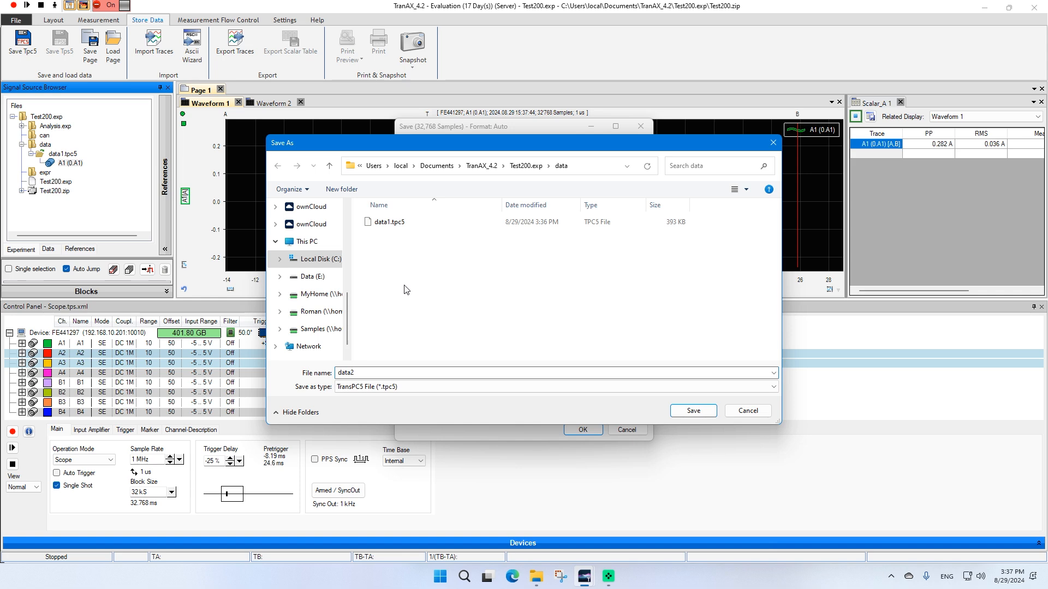
pyautogui.click(692, 417)
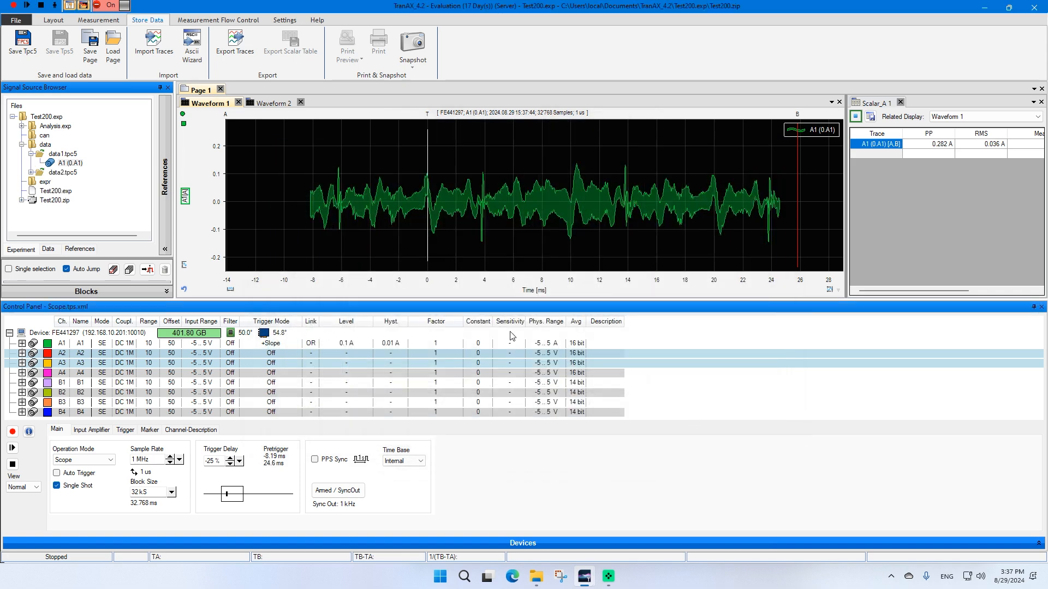
# Expand data2.tpc5 in the experiment tree and add its A1 trace to Waveform 1
pyautogui.click(31, 172)
pyautogui.click(64, 182)
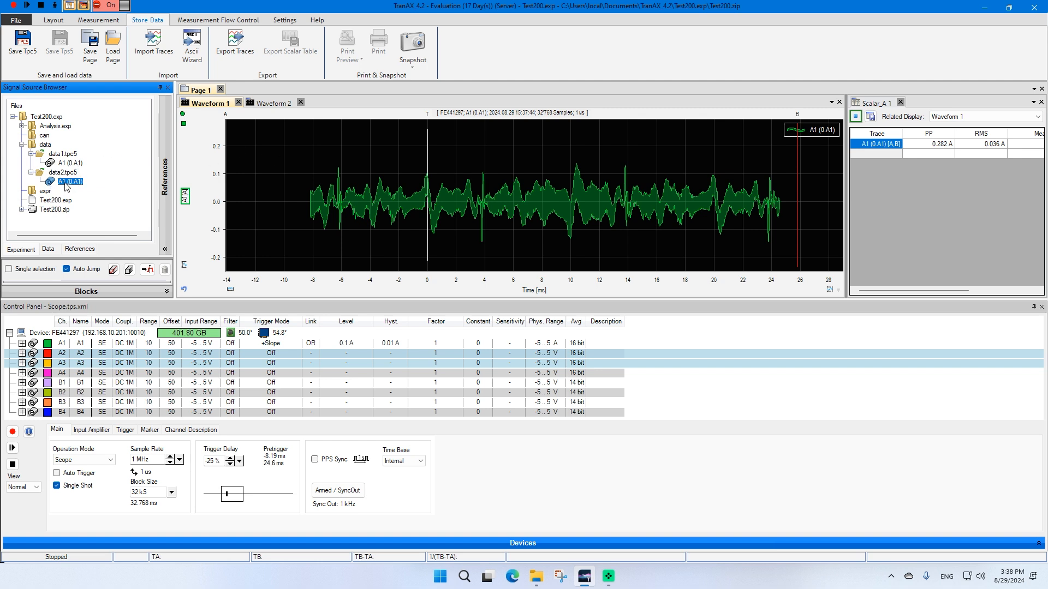
pyautogui.moveTo(66, 186)
pyautogui.mouseDown()
pyautogui.moveTo(174, 147)
pyautogui.moveTo(342, 149)
pyautogui.mouseUp()
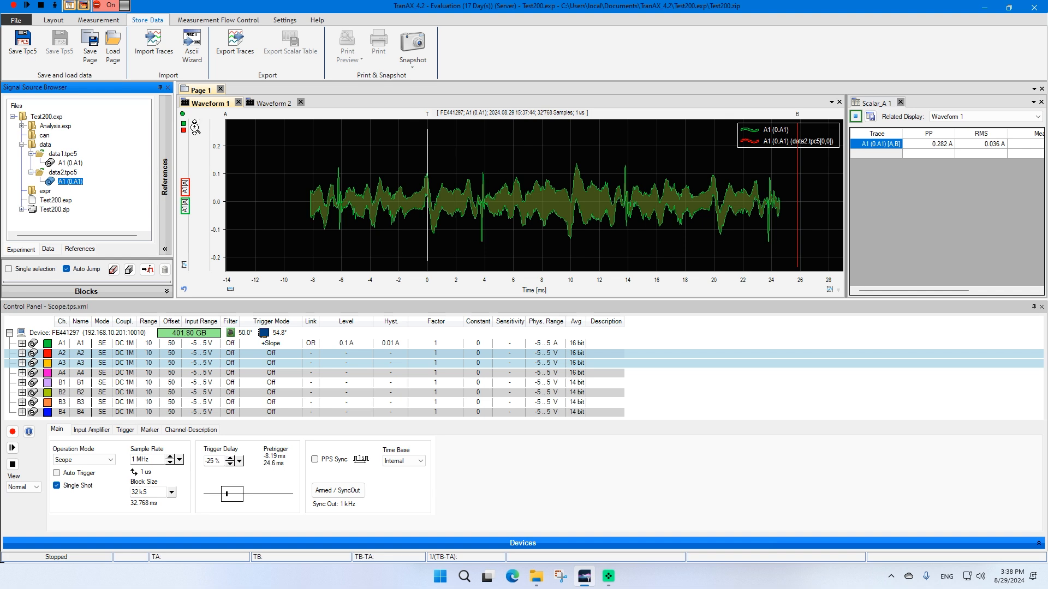
# Delete the data2 A1 trace from Waveform 1 and add it to Waveform 2 alongside the data1 trace
pyautogui.rightClick(183, 130)
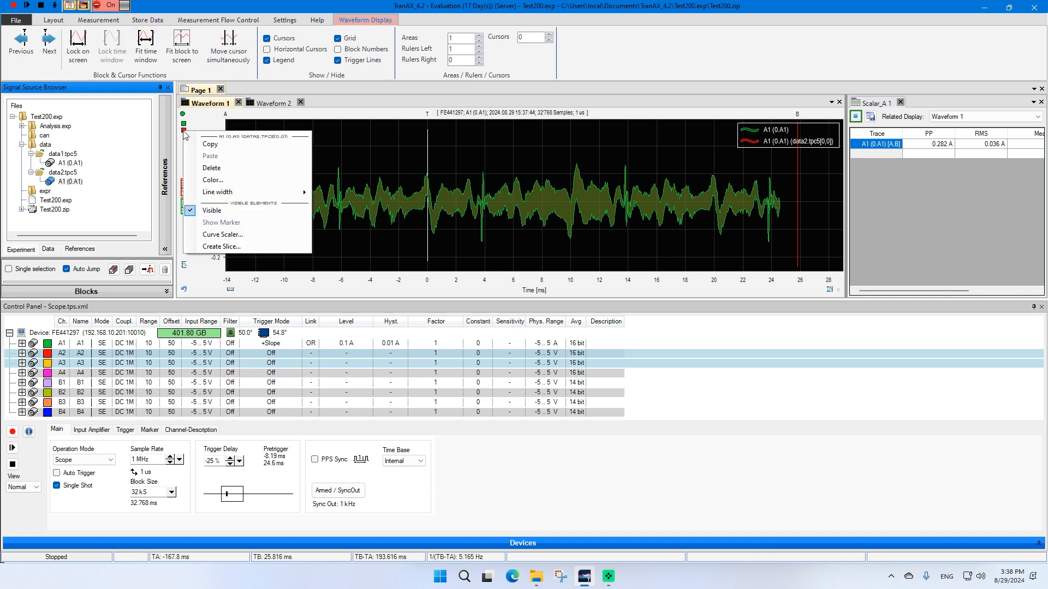
pyautogui.click(212, 168)
pyautogui.click(266, 104)
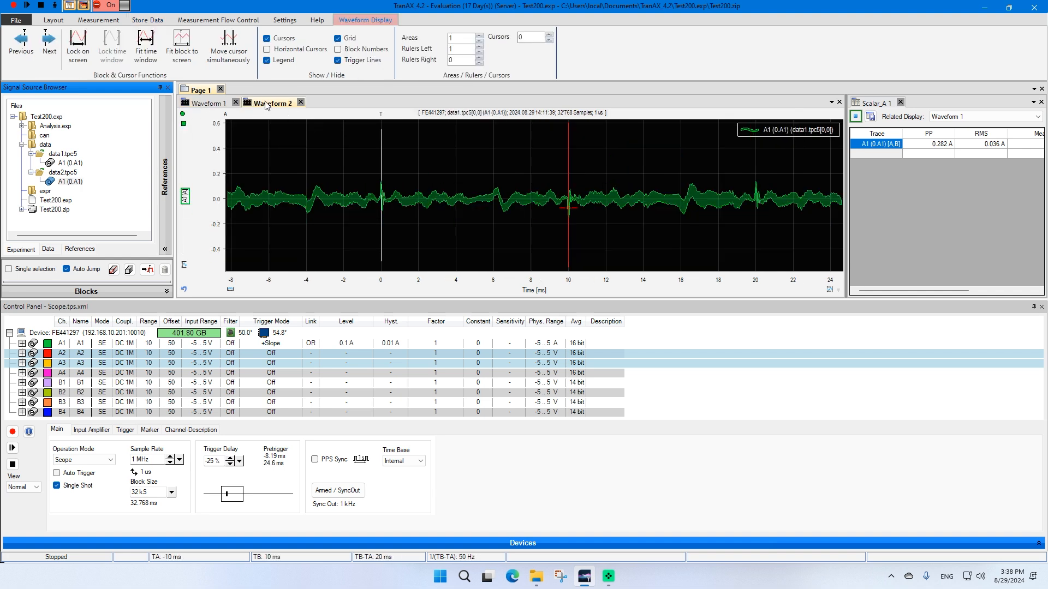
pyautogui.moveTo(65, 184)
pyautogui.mouseDown()
pyautogui.moveTo(183, 155)
pyautogui.moveTo(360, 195)
pyautogui.mouseUp()
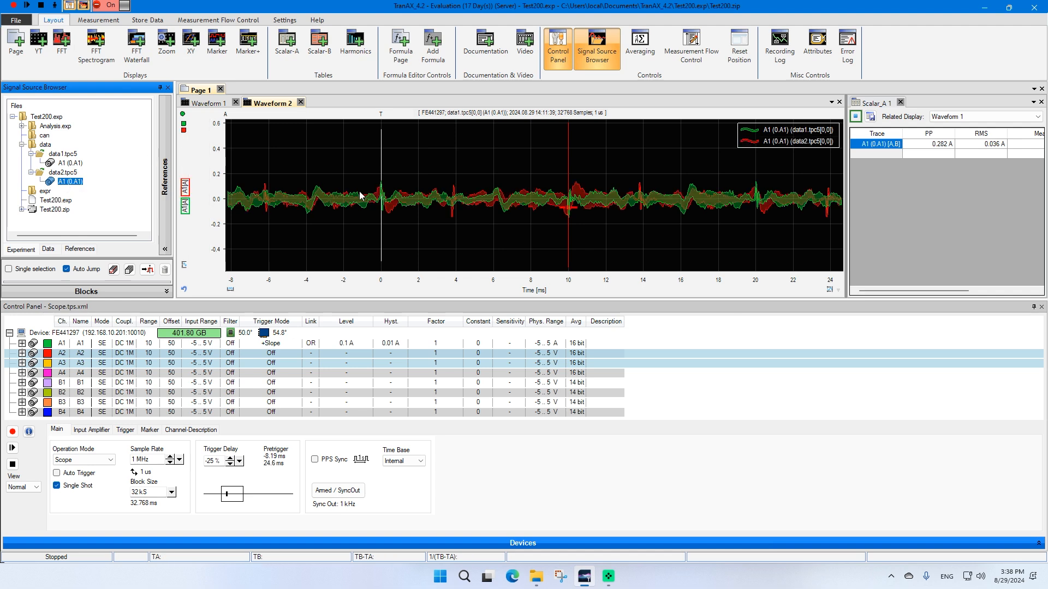
pyautogui.click(492, 151)
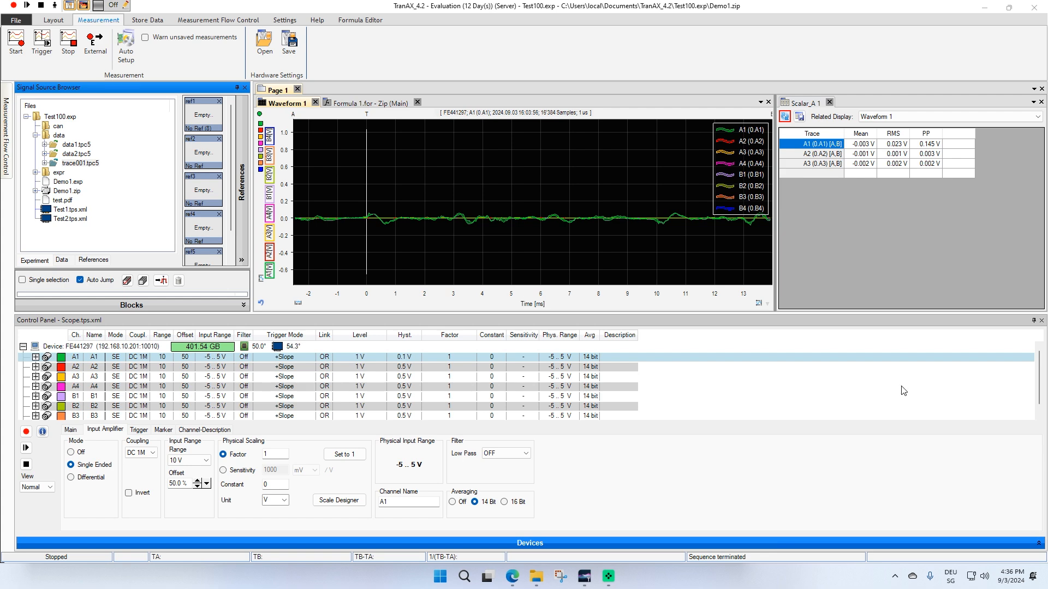
# Auto-hide the Signal Source Browser and add trace A4 to the Scalar_A 1 table
pyautogui.click(245, 88)
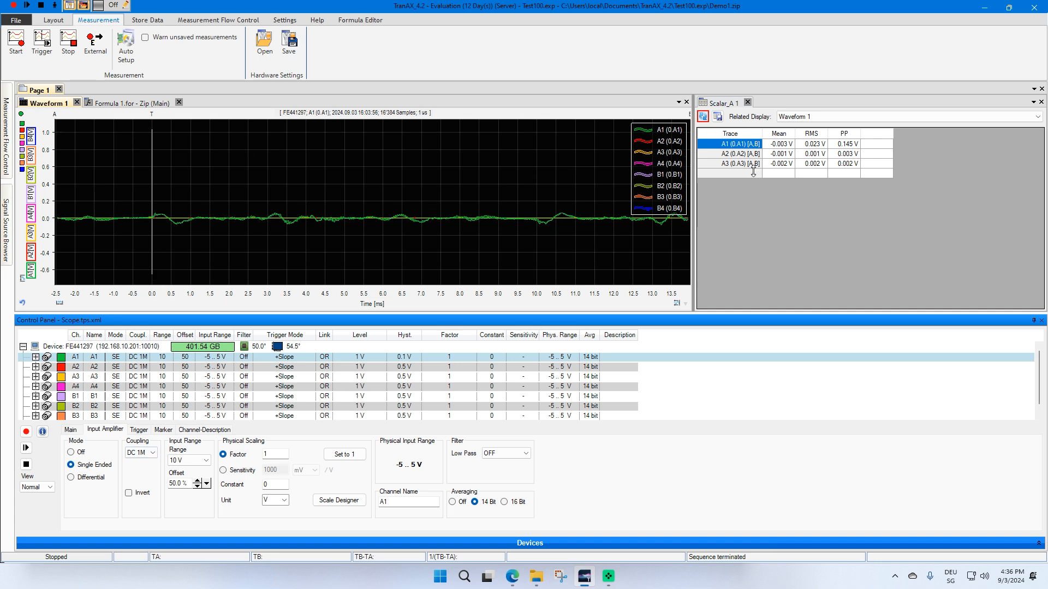
pyautogui.click(22, 147)
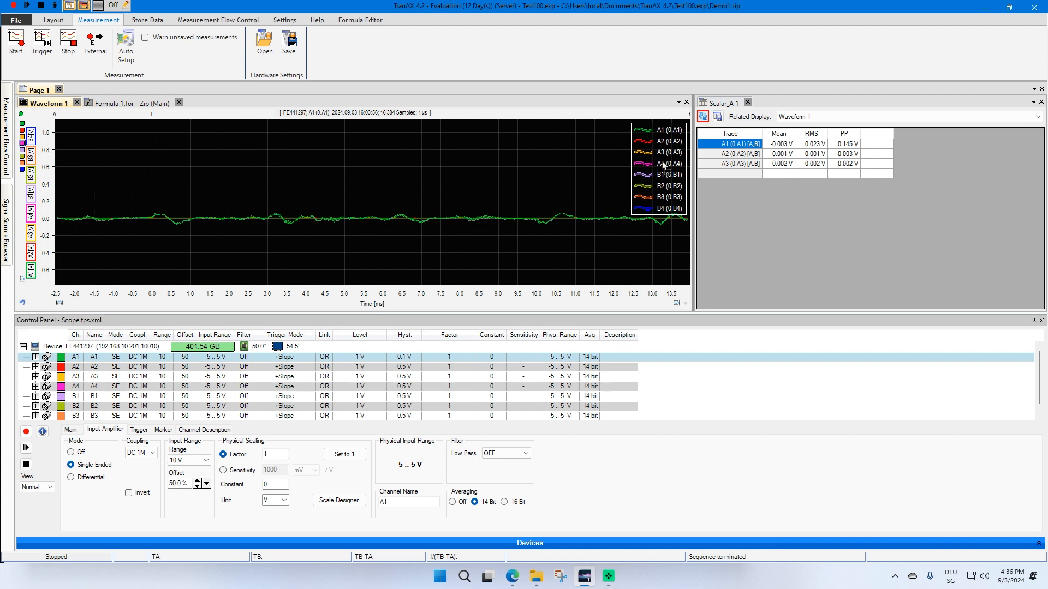
pyautogui.moveTo(662, 162); pyautogui.dragTo(717, 173)
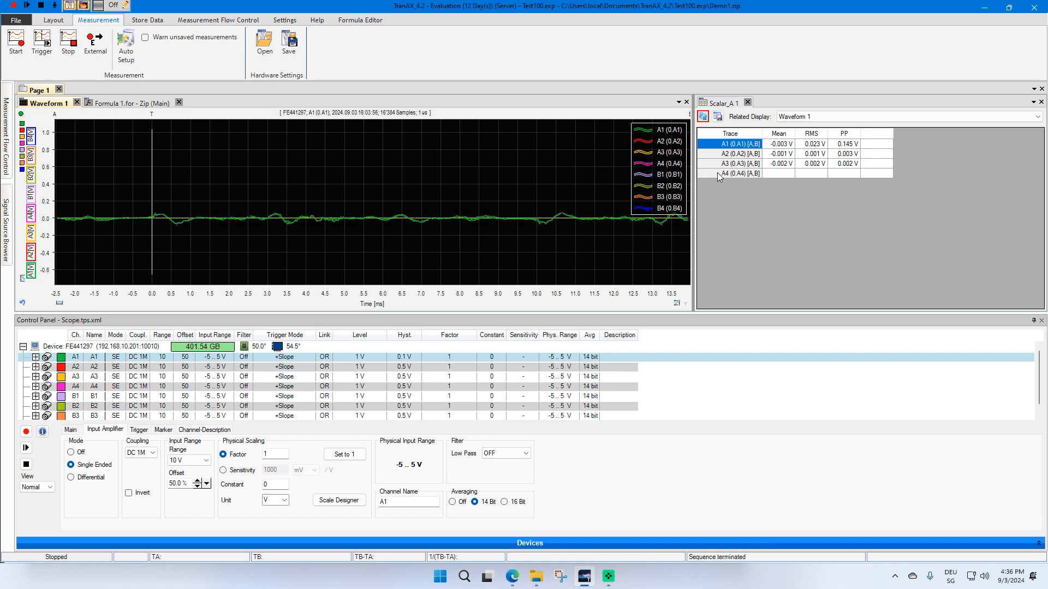
# Start a new measurement in Waveform 1
pyautogui.click(14, 6)
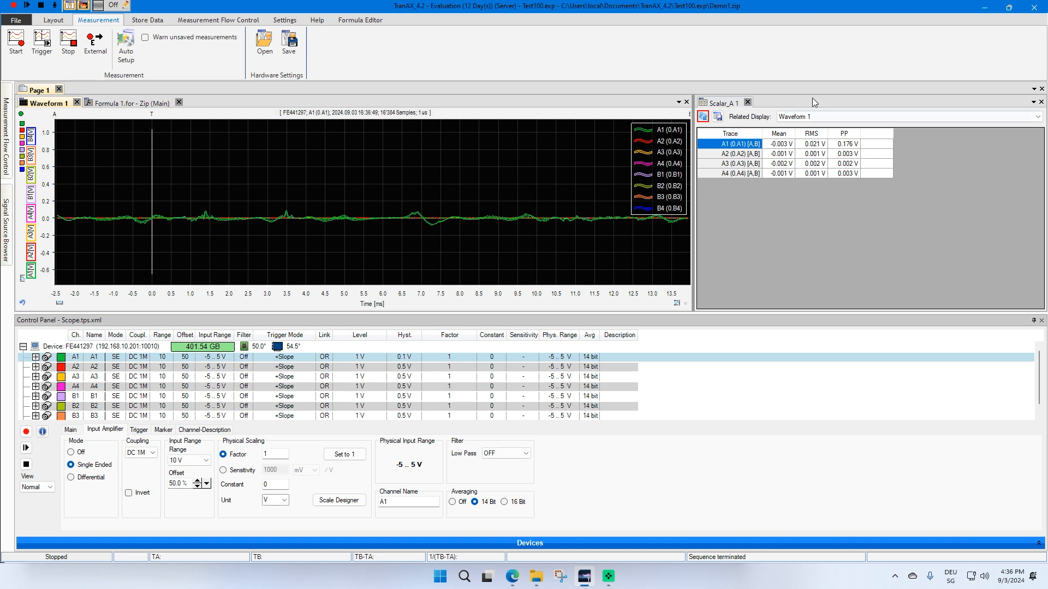
pyautogui.moveTo(342, 291); pyautogui.dragTo(332, 291)
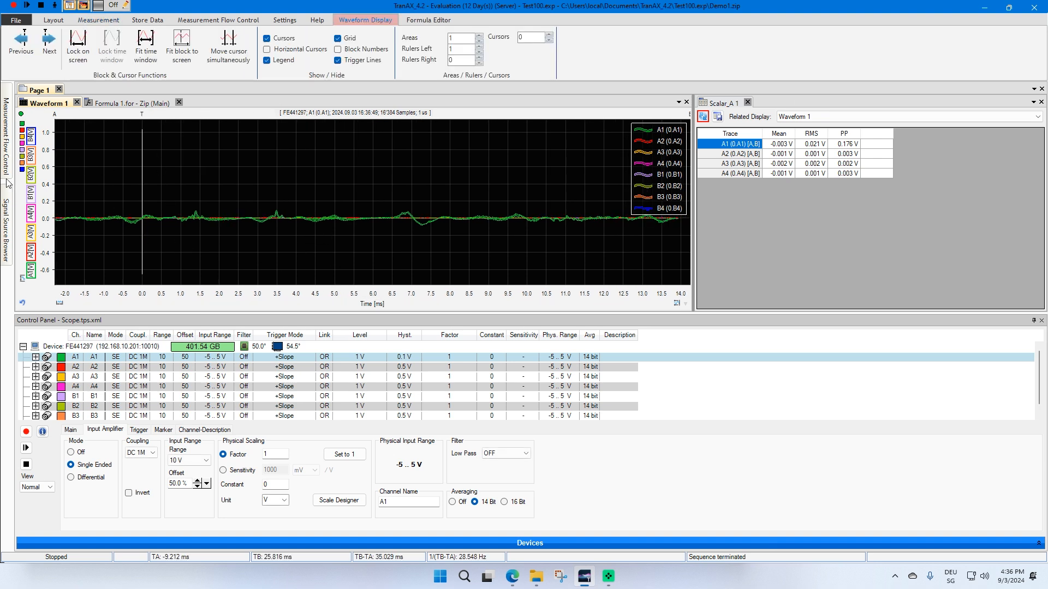
# Open the Signal Source Browser's References pane and store Cluster 0 of the actual record in reference slot ref1
pyautogui.click(6, 223)
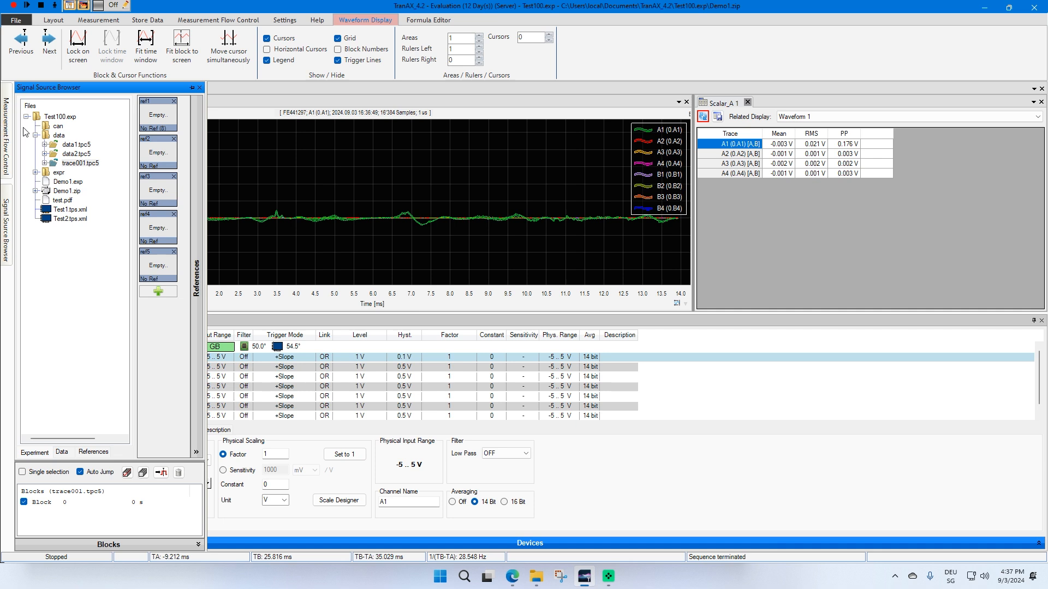
pyautogui.click(195, 275)
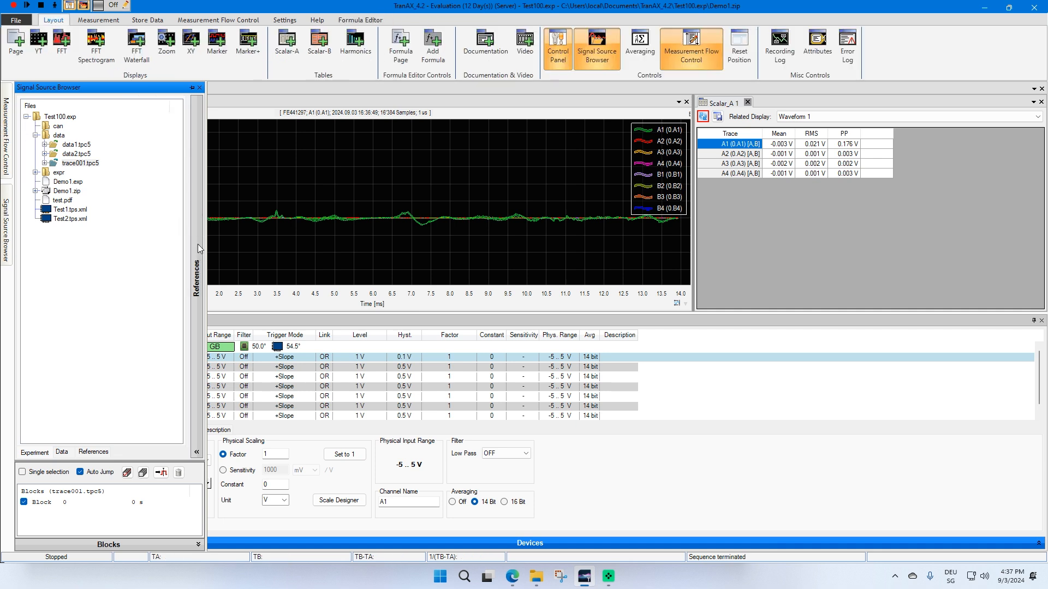
pyautogui.click(200, 224)
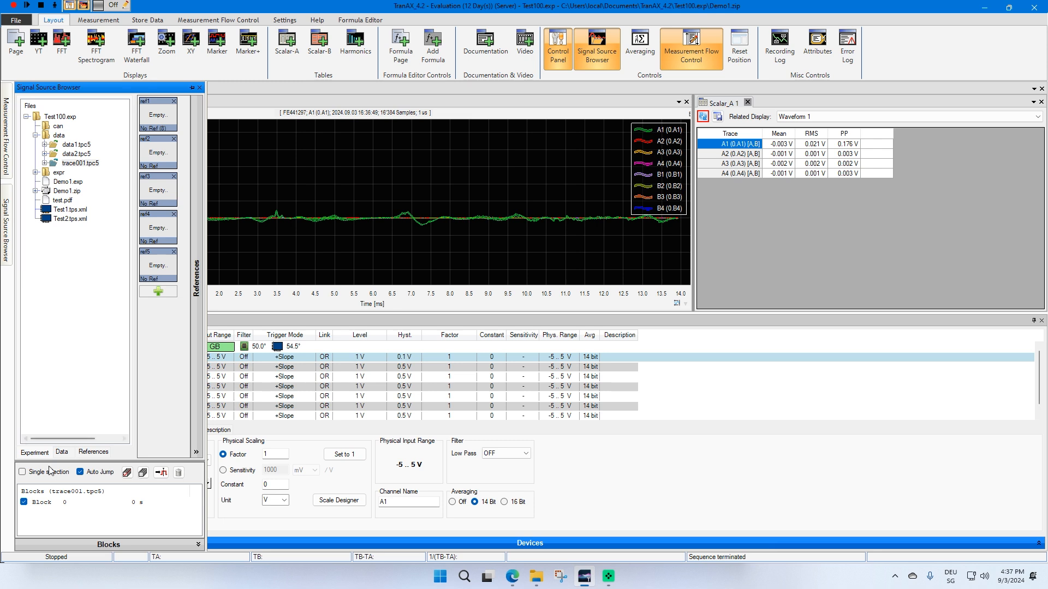
pyautogui.click(60, 452)
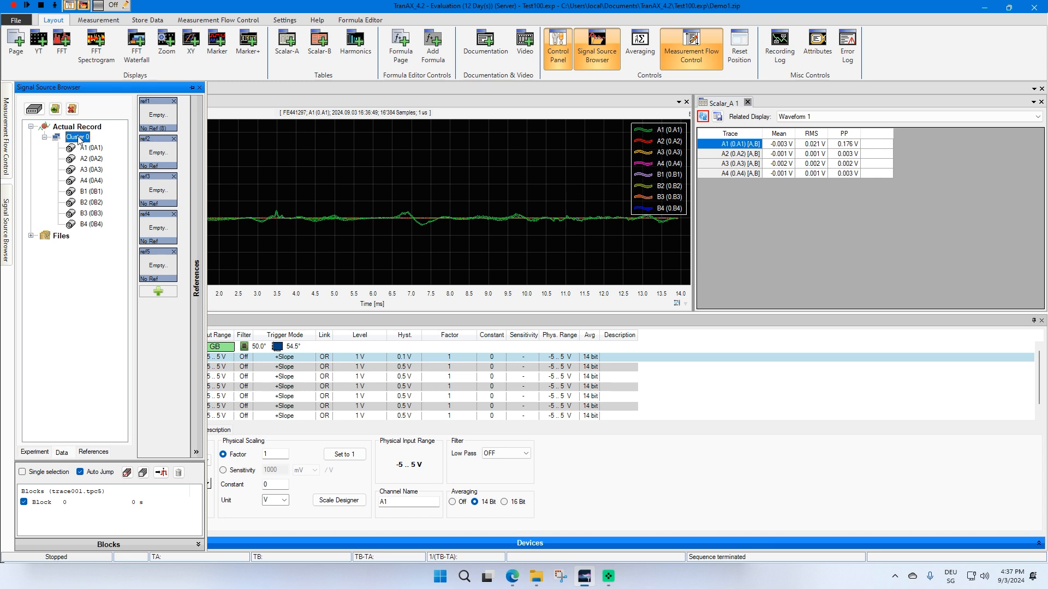
pyautogui.moveTo(79, 141); pyautogui.dragTo(158, 118)
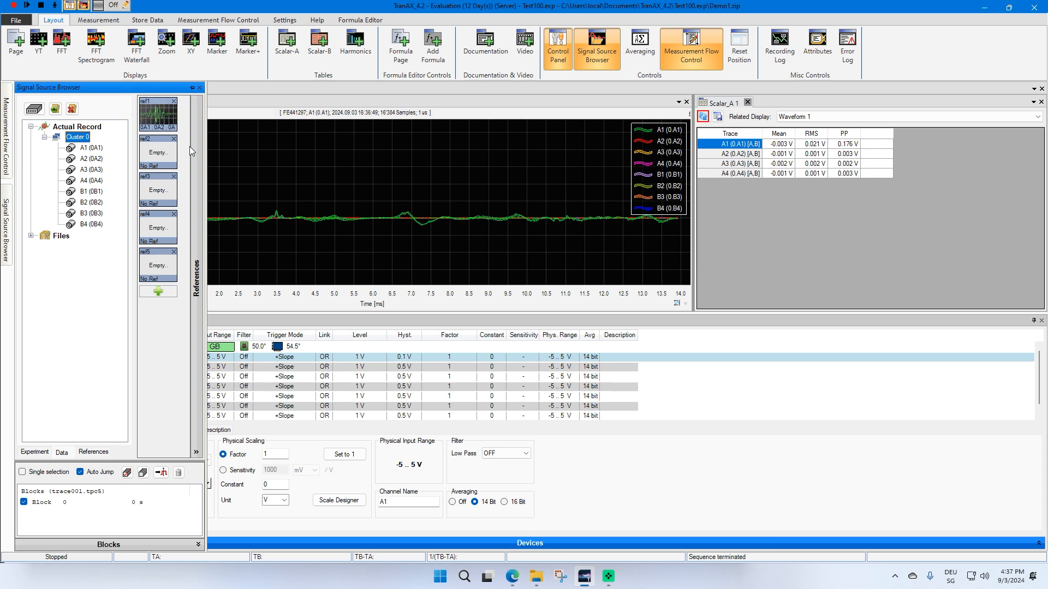
# Remove all traces from Waveform 1
pyautogui.click(262, 151)
pyautogui.rightClick(22, 196)
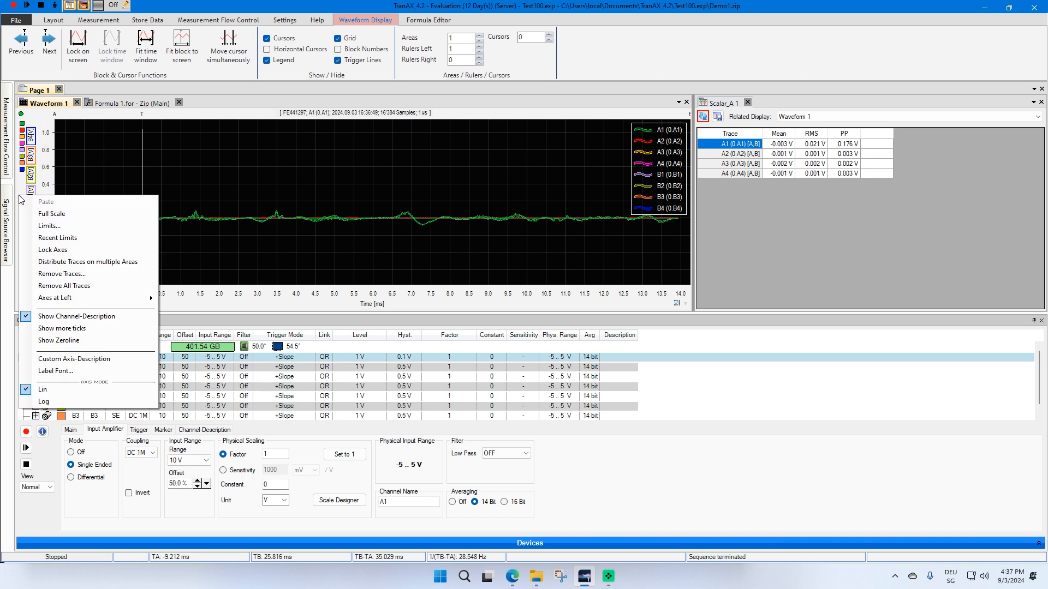
pyautogui.click(65, 286)
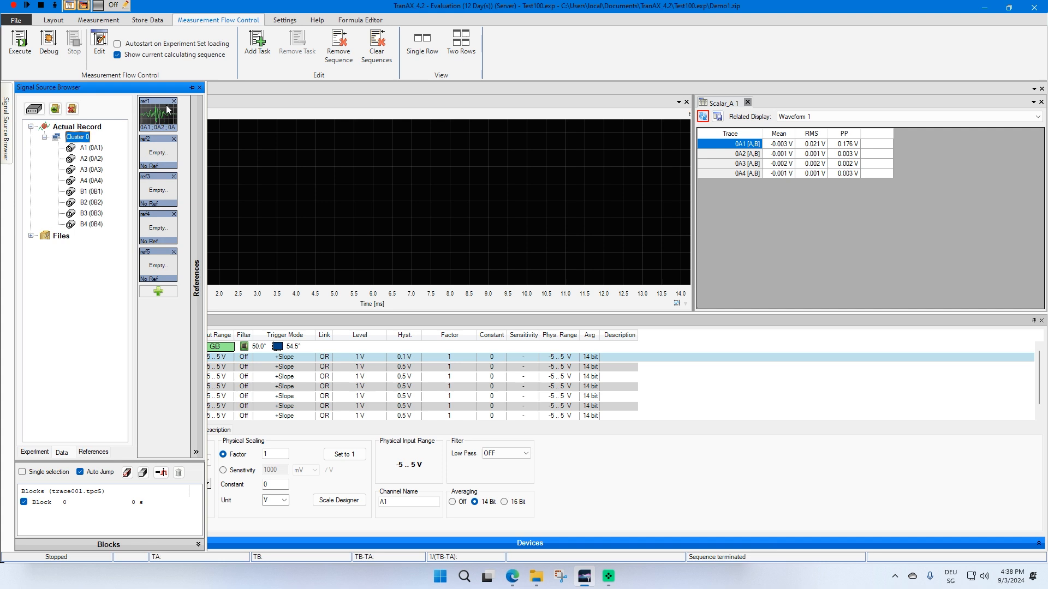
# Display the ref1 reference traces in Waveform 1 and start another measurement
pyautogui.moveTo(168, 109); pyautogui.dragTo(293, 185)
pyautogui.click(518, 218)
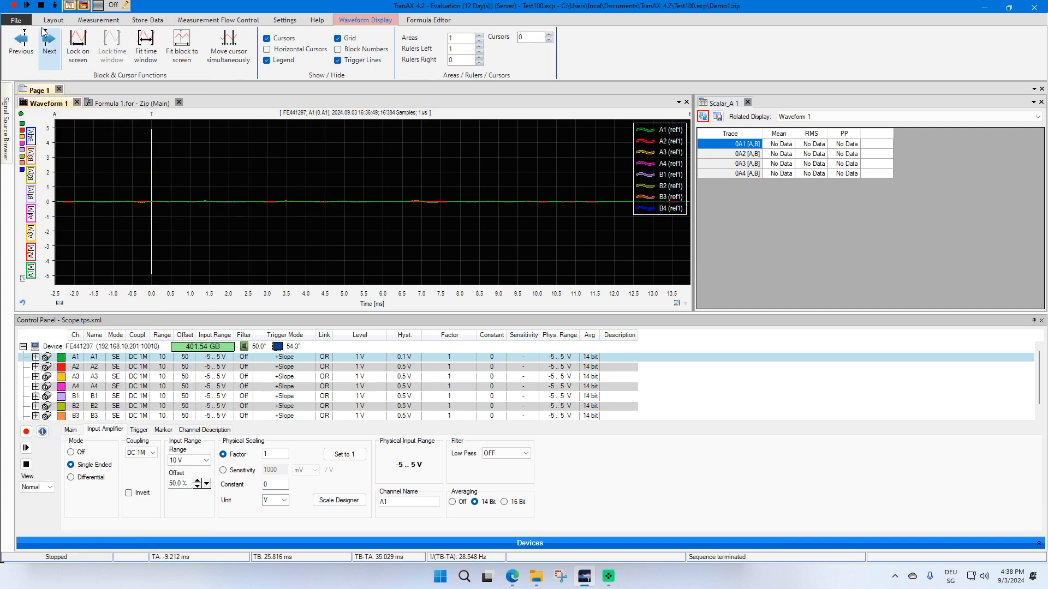
pyautogui.click(15, 6)
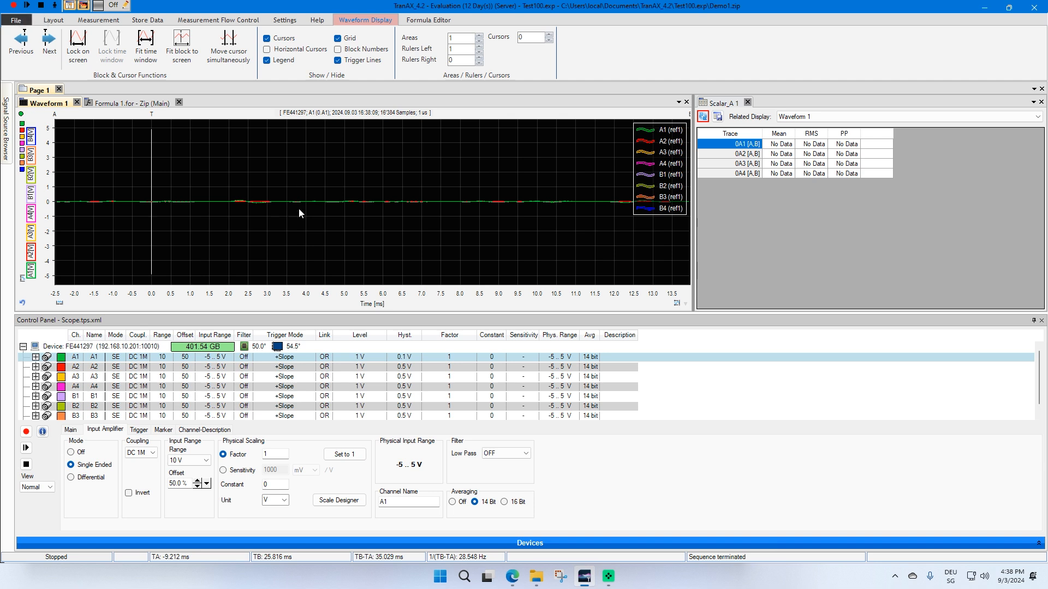
pyautogui.moveTo(356, 194); pyautogui.dragTo(356, 209)
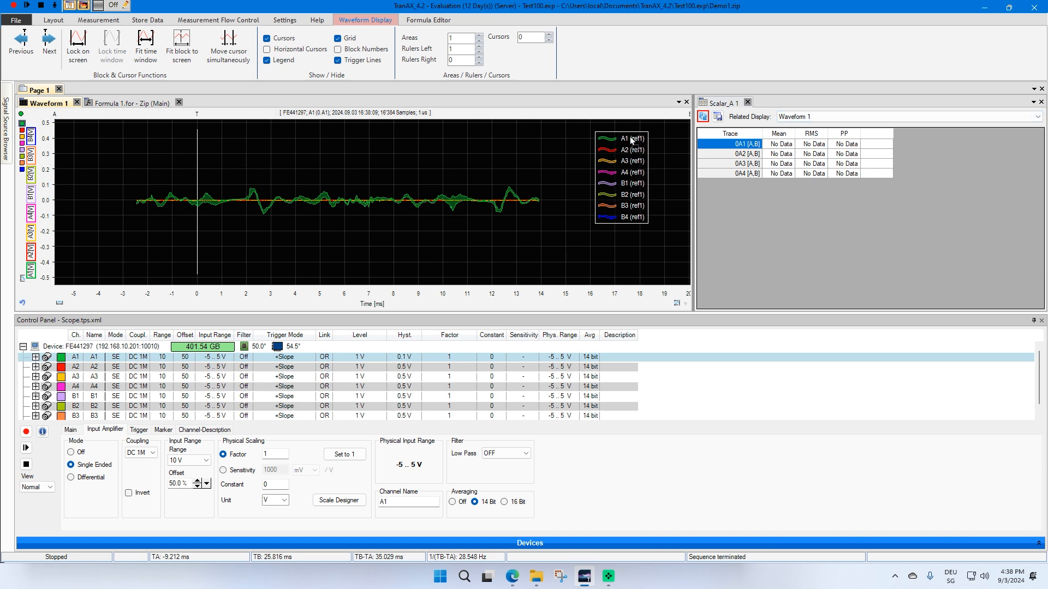
# Add the A1 and A2 reference traces to the scalar table and start a new measurement
pyautogui.moveTo(720, 142); pyautogui.dragTo(720, 143)
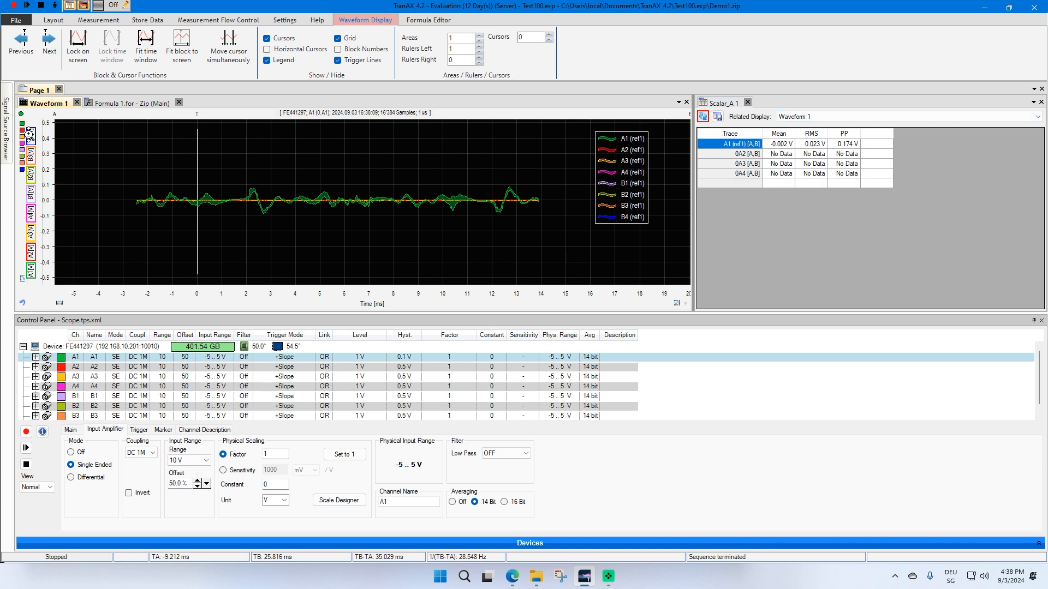
pyautogui.moveTo(688, 148); pyautogui.dragTo(705, 153)
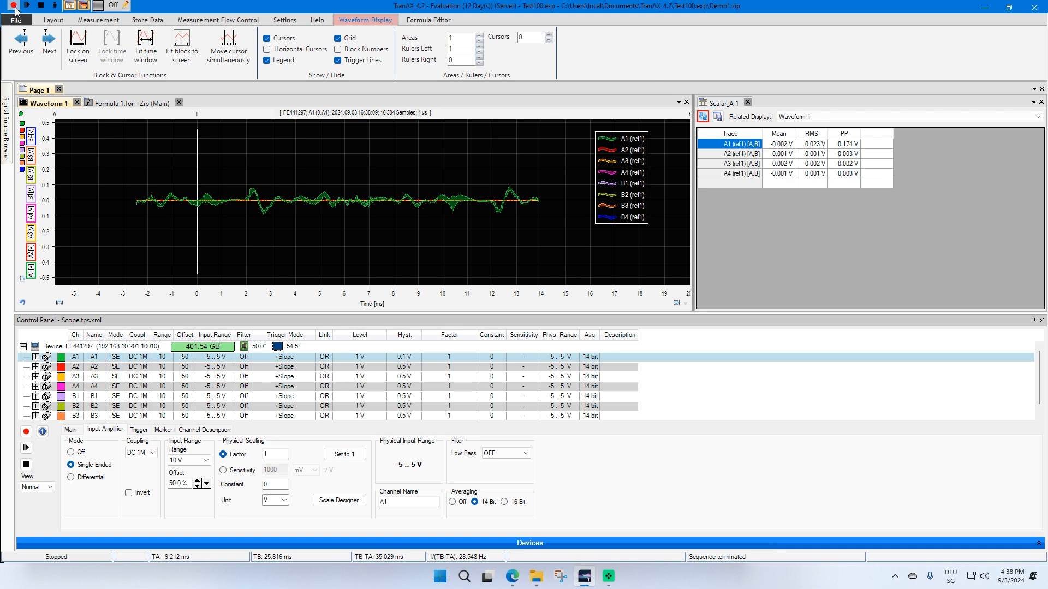
pyautogui.click(14, 5)
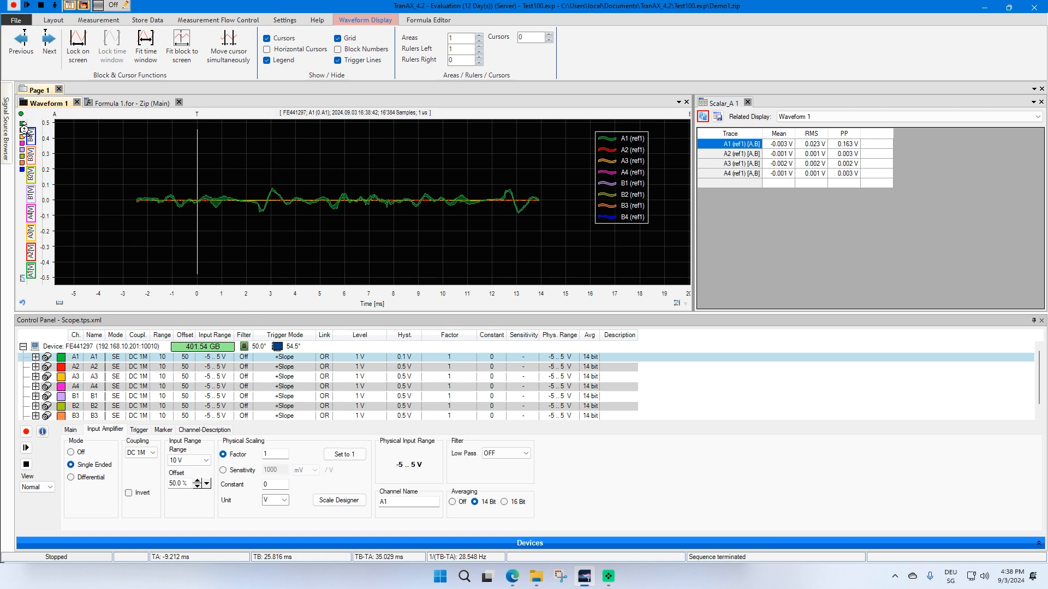
# Open the Signal Source Browser's experiment files and expand and collapse data1.tpc5 in the data folder
pyautogui.click(6, 128)
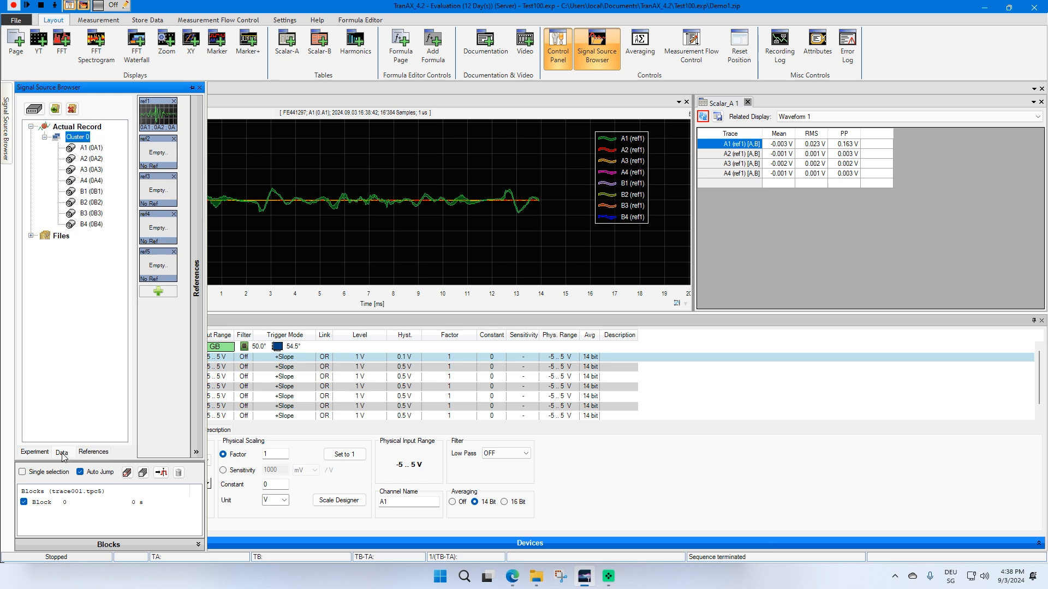
pyautogui.click(43, 455)
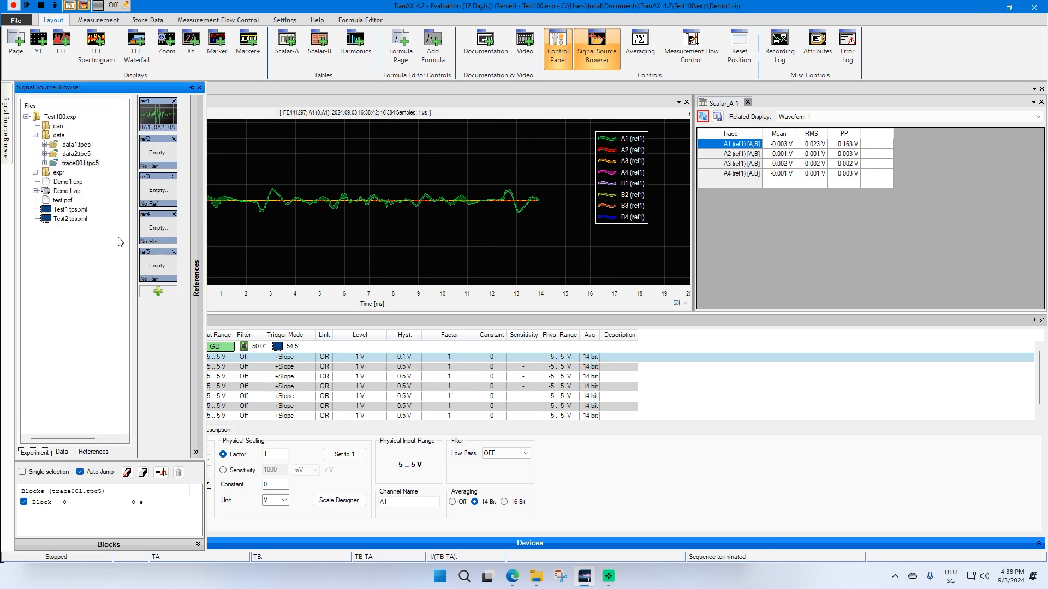
pyautogui.click(67, 146)
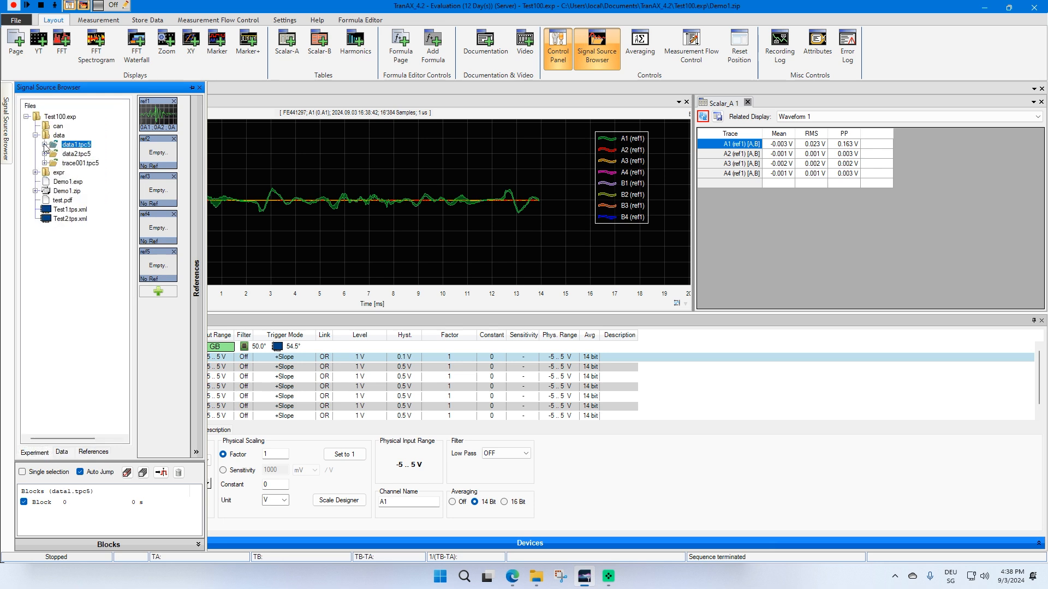
pyautogui.click(44, 144)
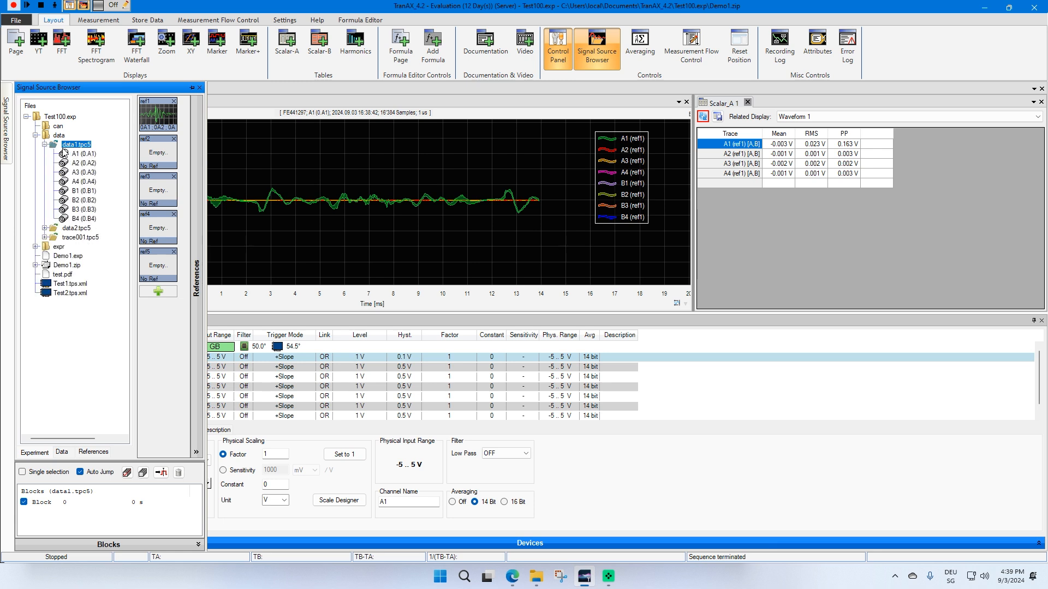
pyautogui.click(45, 145)
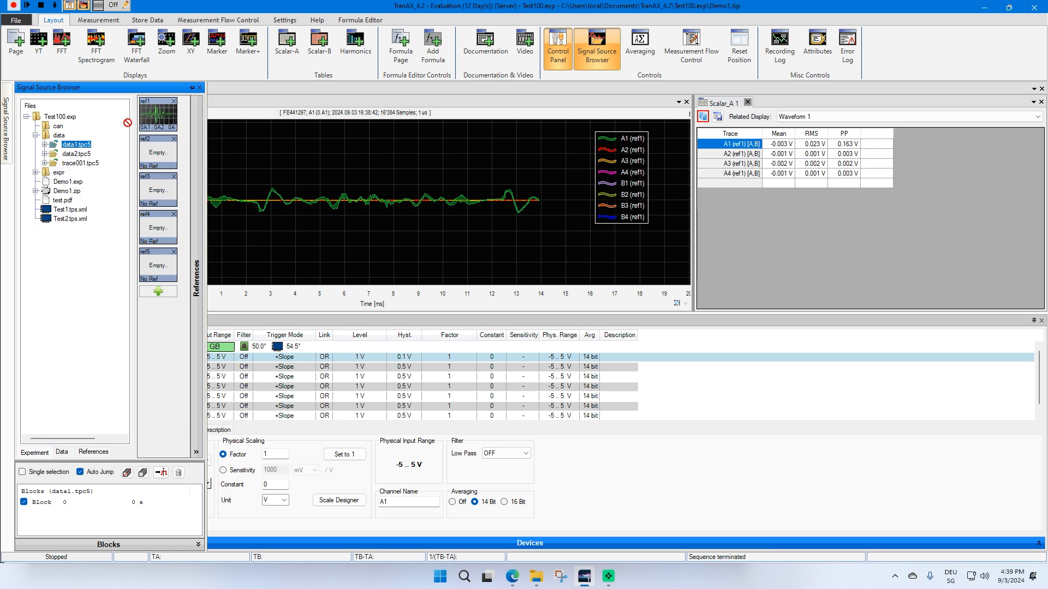
# Load the data1.tpc5 file from the experiment's data folder into the ref1 reference slot
pyautogui.moveTo(77, 144); pyautogui.dragTo(154, 113)
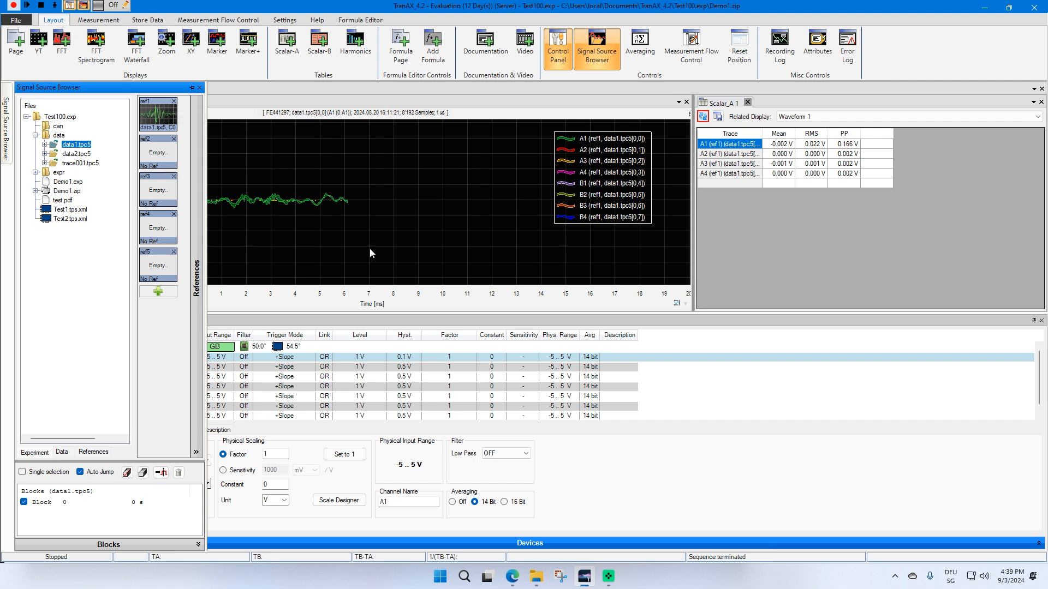
pyautogui.moveTo(294, 298); pyautogui.dragTo(380, 298)
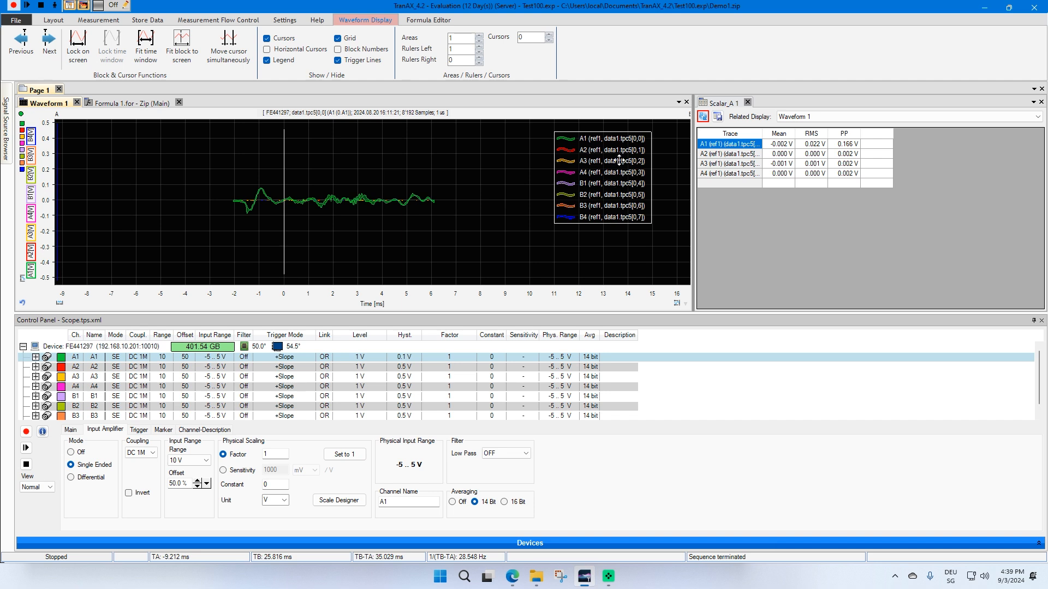
pyautogui.click(768, 137)
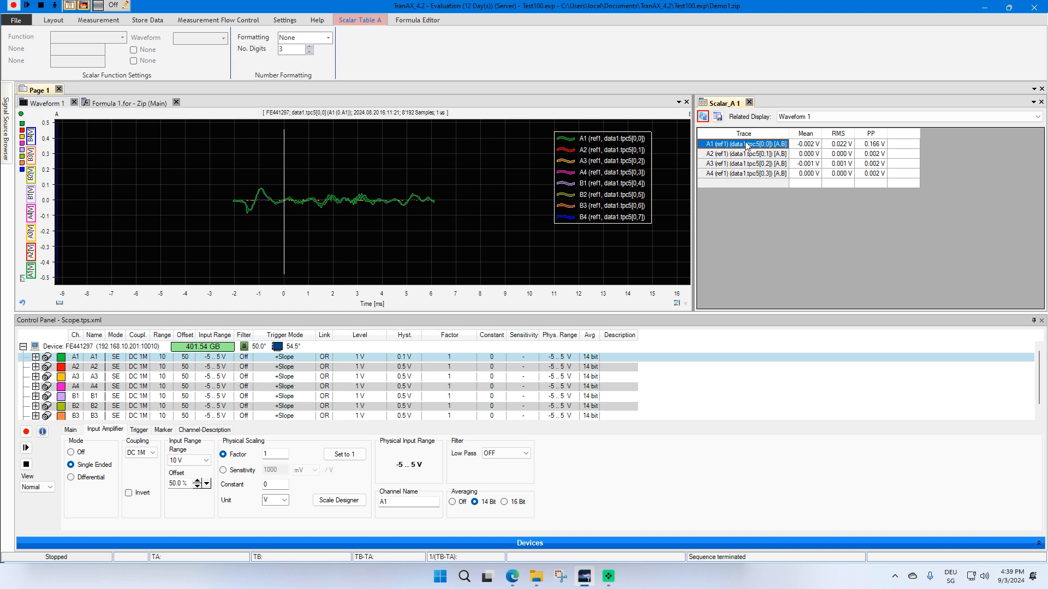
# Load data2.tpc5 from the data folder into the ref1 reference slot instead
pyautogui.moveTo(4, 134)
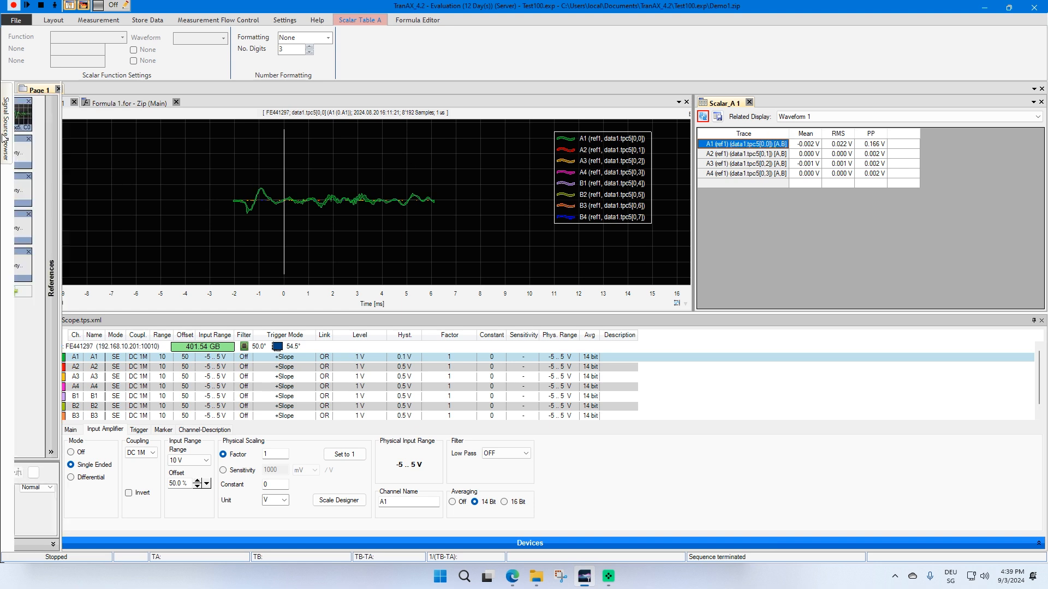
pyautogui.click(75, 155)
pyautogui.moveTo(74, 154); pyautogui.dragTo(159, 115)
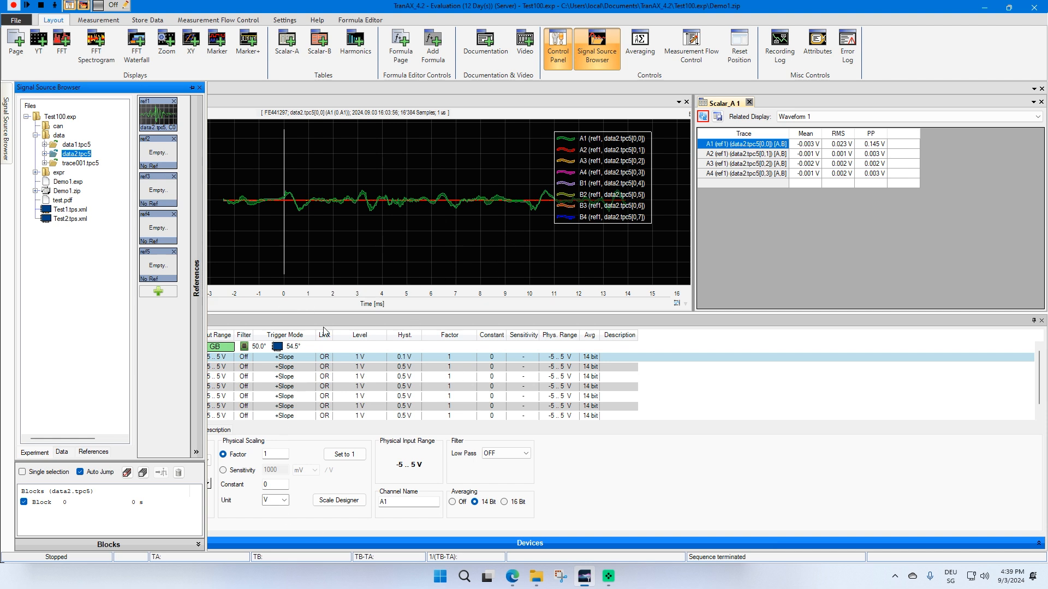
pyautogui.click(292, 293)
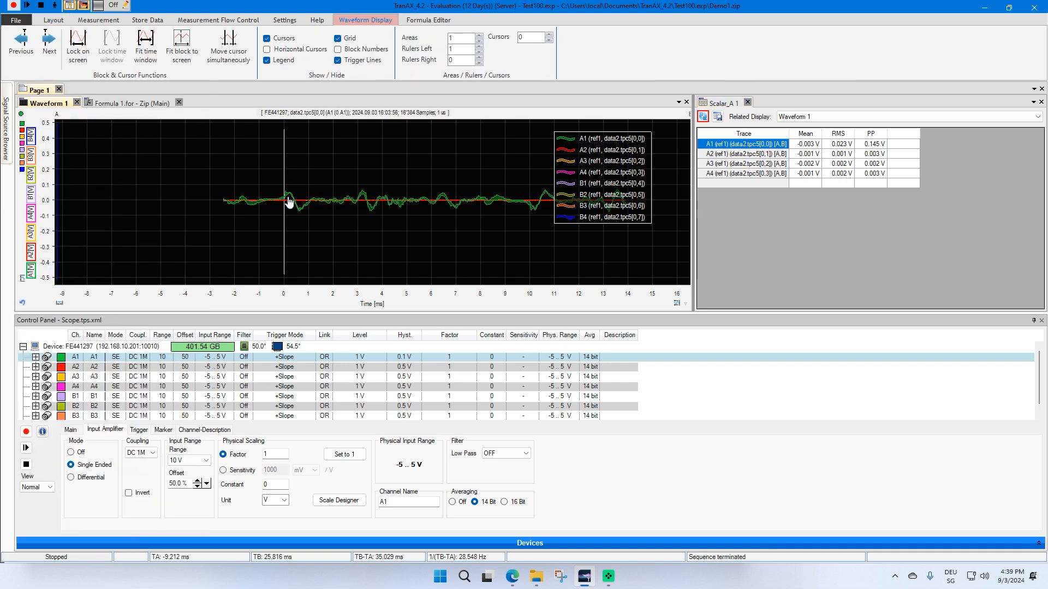
# Load the actual record's Cluster 0 traces into the ref1 reference slot from the data view
pyautogui.click(7, 116)
pyautogui.click(6, 130)
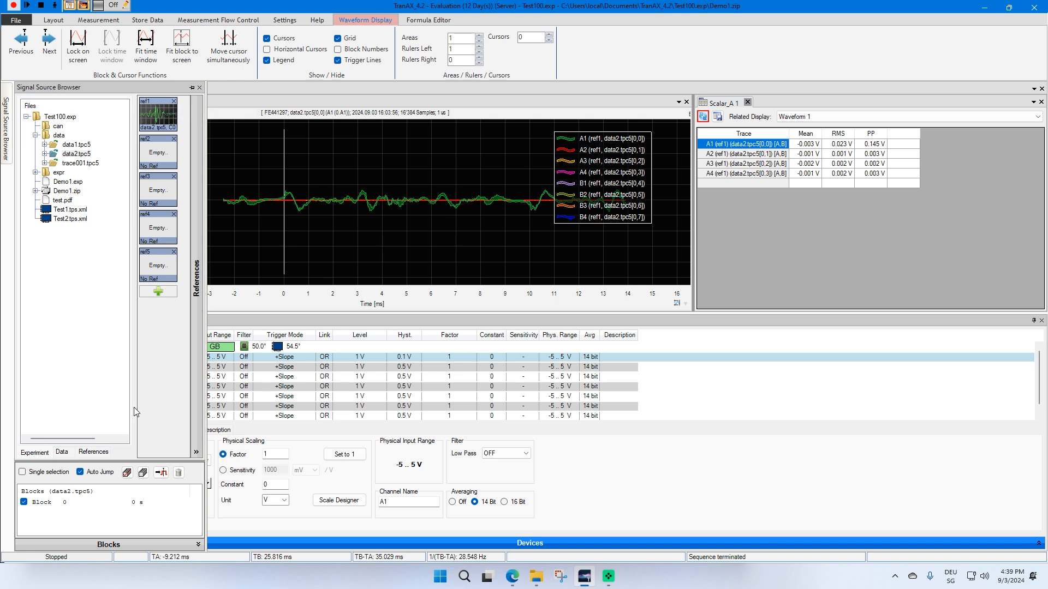
pyautogui.click(59, 452)
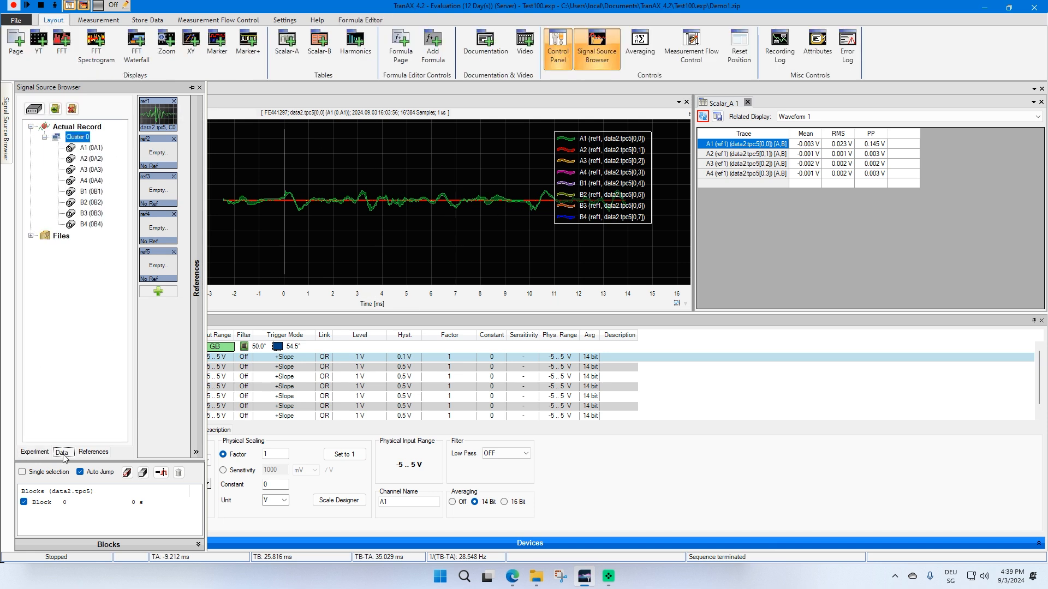
pyautogui.moveTo(78, 137); pyautogui.dragTo(162, 118)
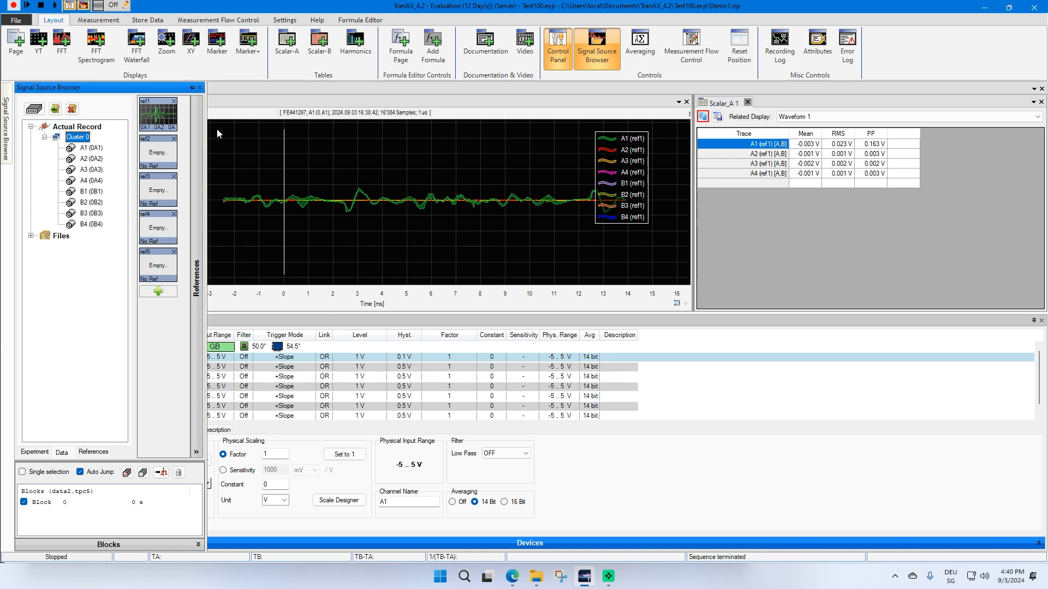
pyautogui.click(253, 158)
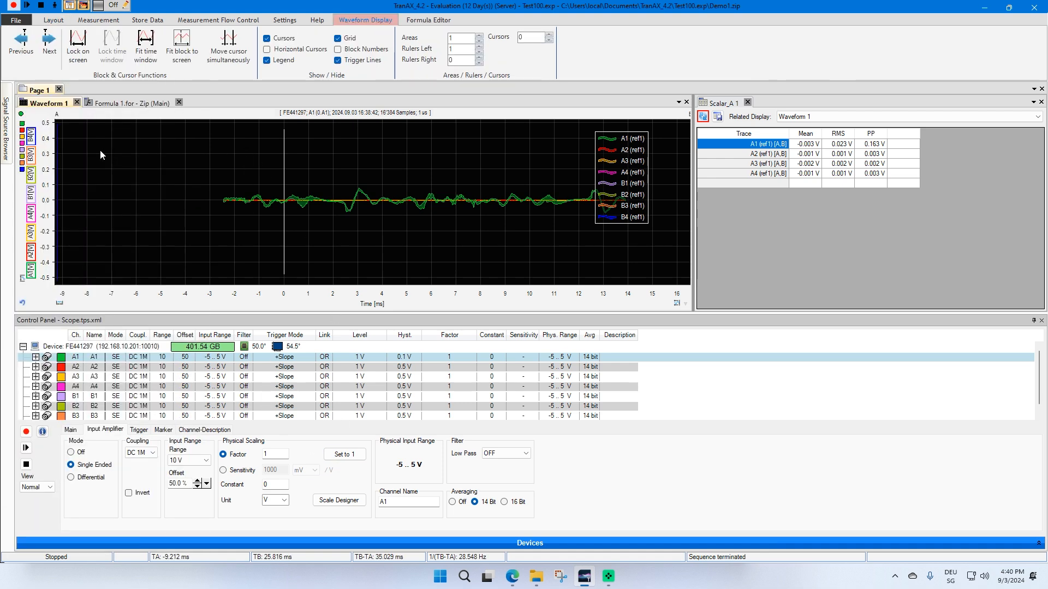
# Load an A1 trace into the ref2 slot, first from the actual record, then from data2.tpc5 in the experiment files
pyautogui.click(13, 131)
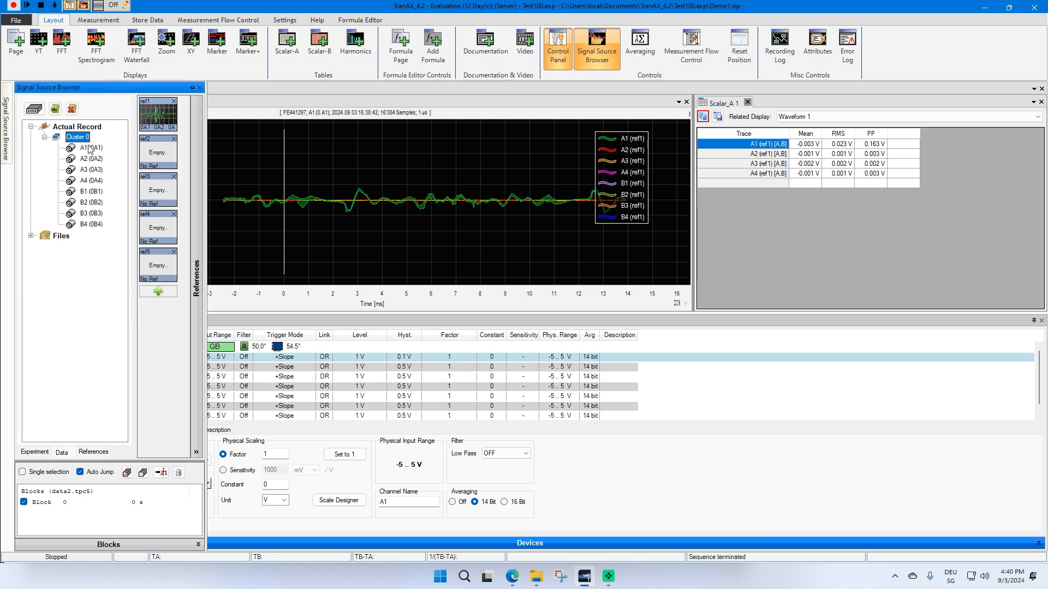
pyautogui.moveTo(91, 150); pyautogui.dragTo(157, 158)
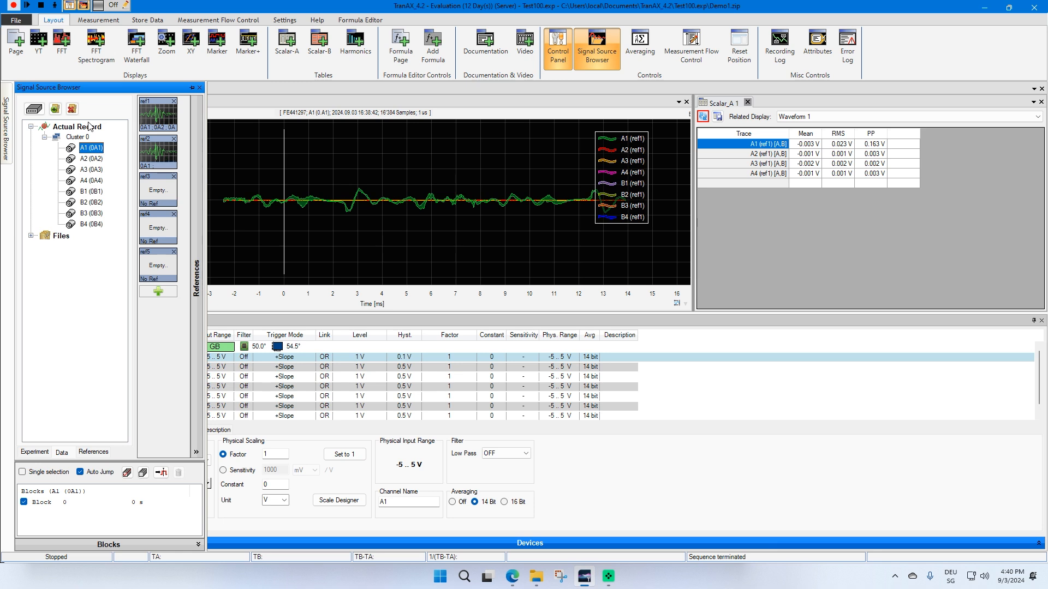
pyautogui.click(43, 453)
pyautogui.moveTo(80, 165); pyautogui.dragTo(153, 152)
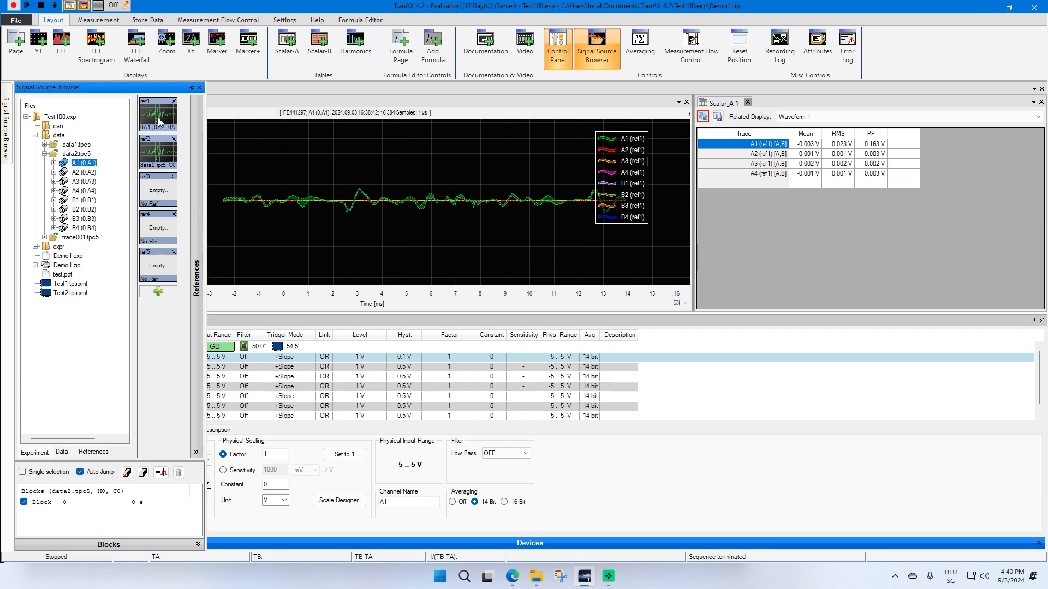
# Inspect the traces stored in ref1 and ref2 in the references list, with their processing and status columns
pyautogui.click(90, 452)
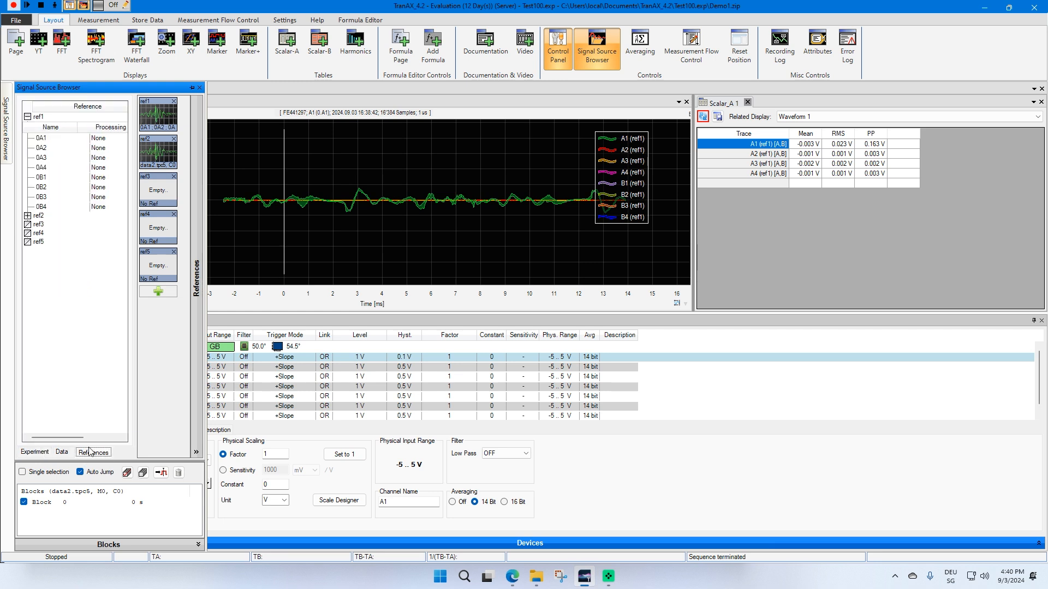
pyautogui.click(27, 116)
pyautogui.doubleClick(33, 117)
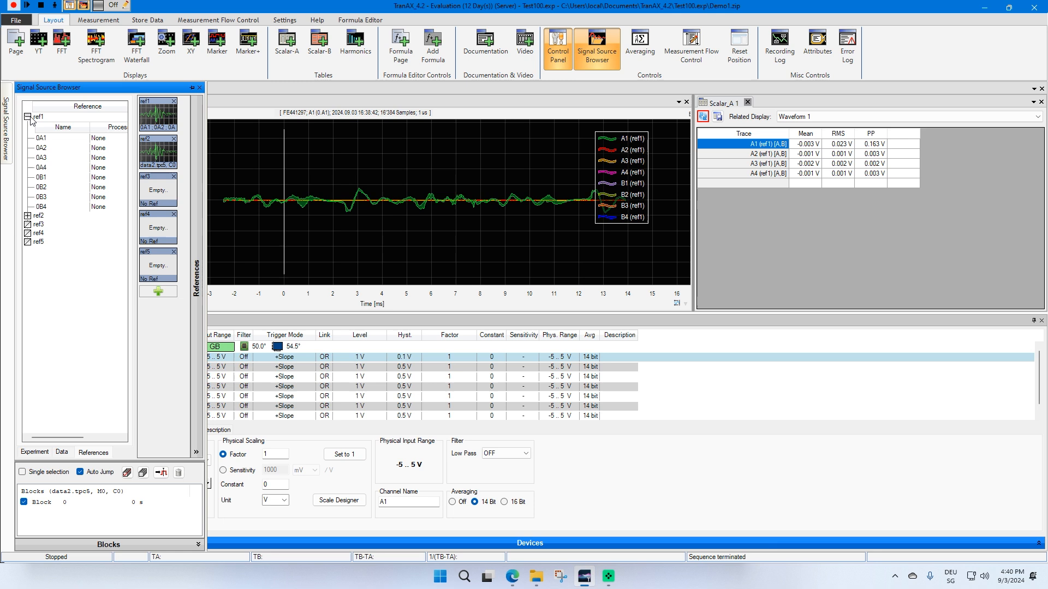
pyautogui.click(52, 140)
pyautogui.click(53, 207)
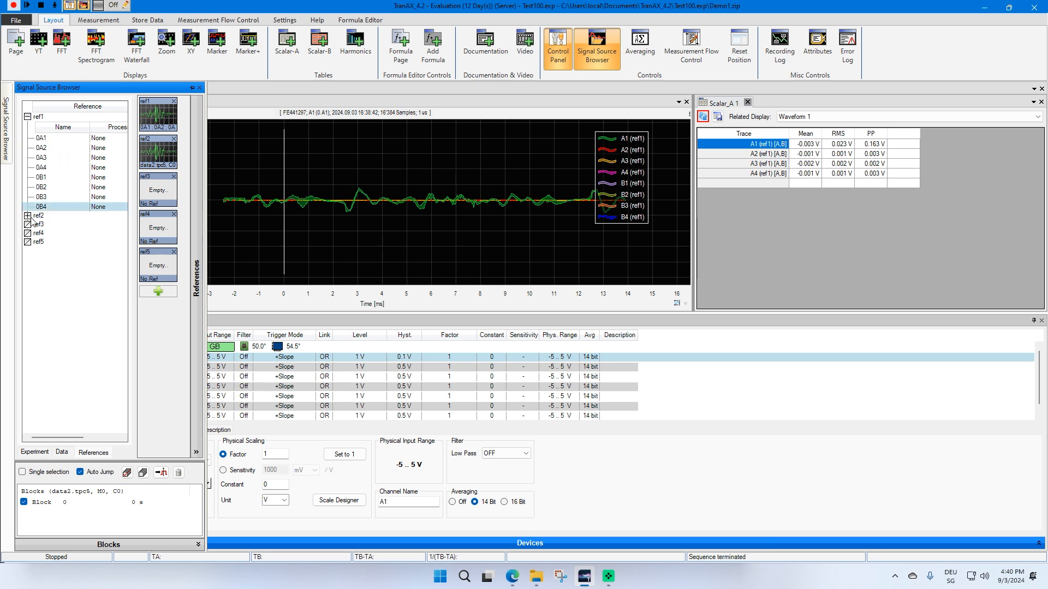
pyautogui.click(31, 218)
pyautogui.click(58, 238)
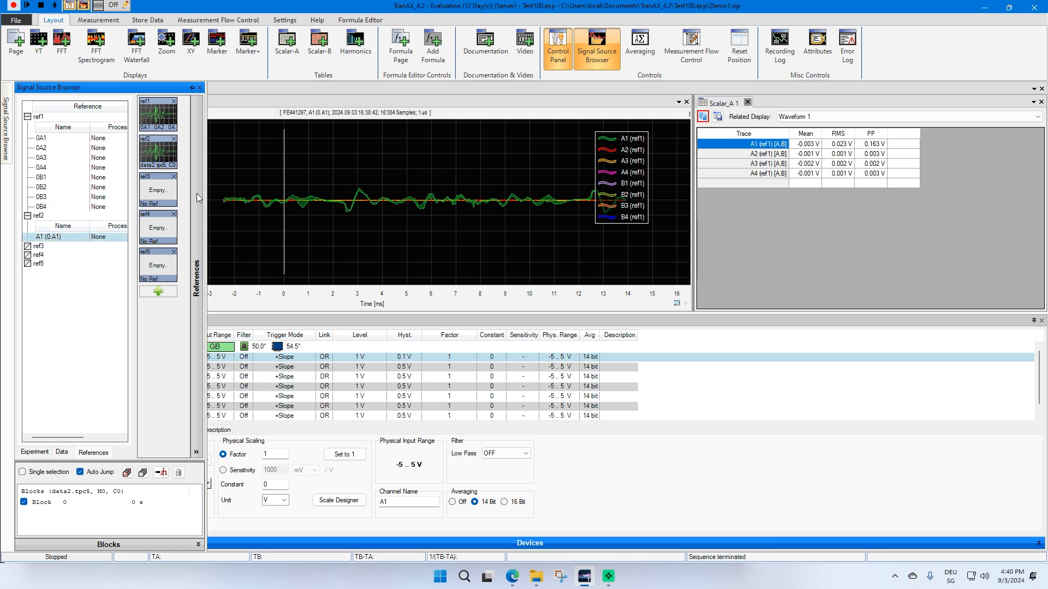
pyautogui.moveTo(206, 190); pyautogui.dragTo(288, 188)
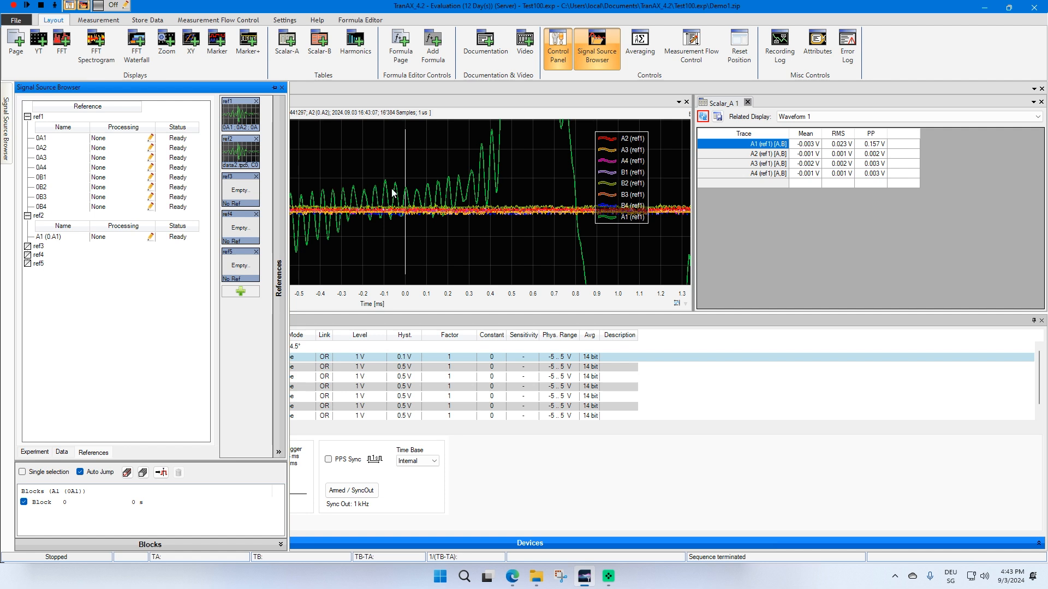
# Apply a Bessel low pass filter with 1 kHz frequency to ref1's 0A1 reference trace
pyautogui.click(151, 138)
pyautogui.click(94, 159)
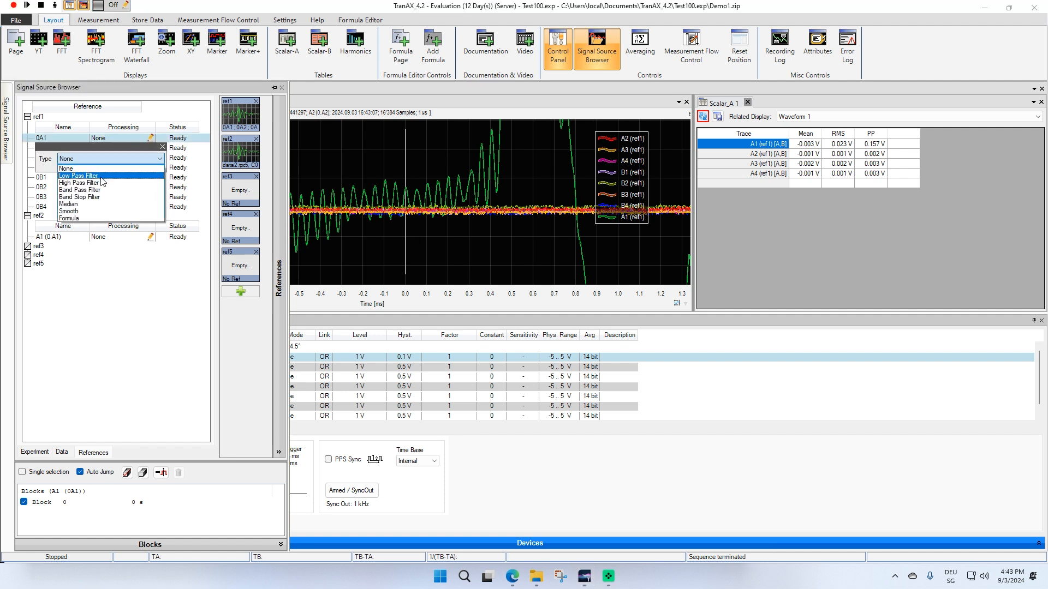
pyautogui.click(102, 177)
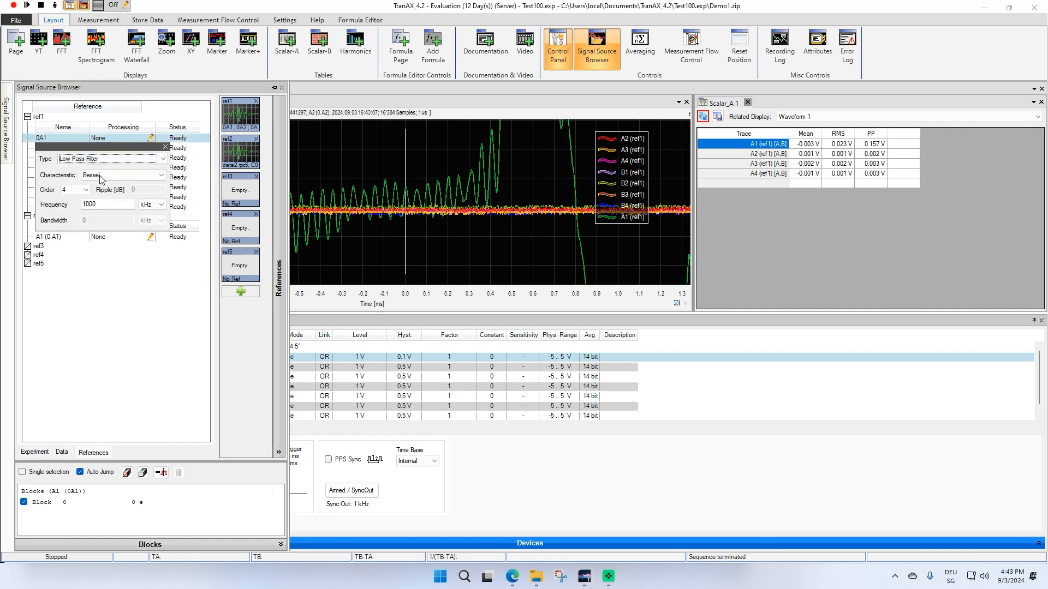
pyautogui.doubleClick(128, 204)
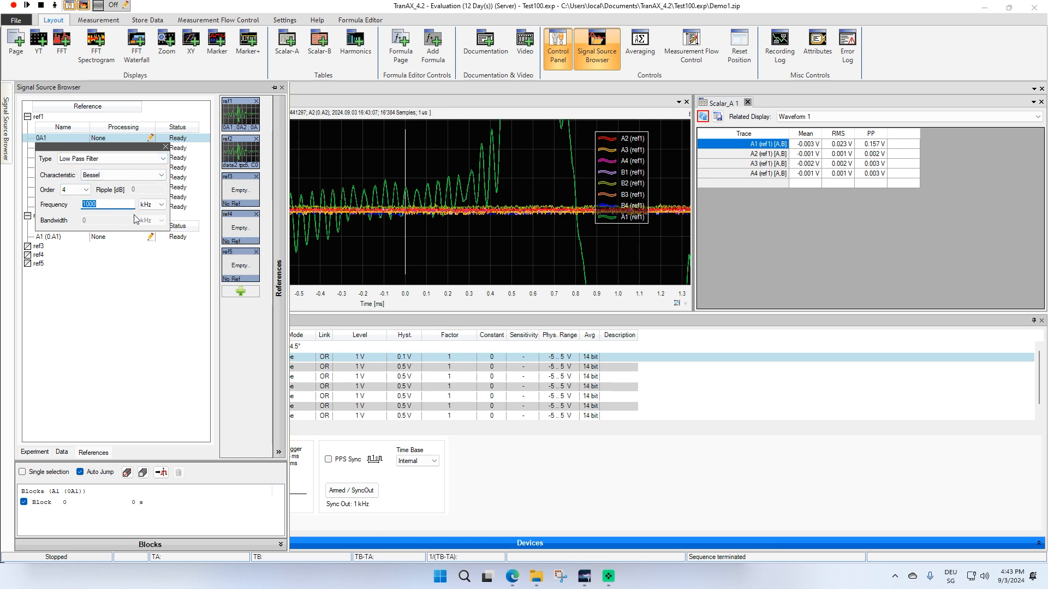
pyautogui.write('1')
pyautogui.click(129, 320)
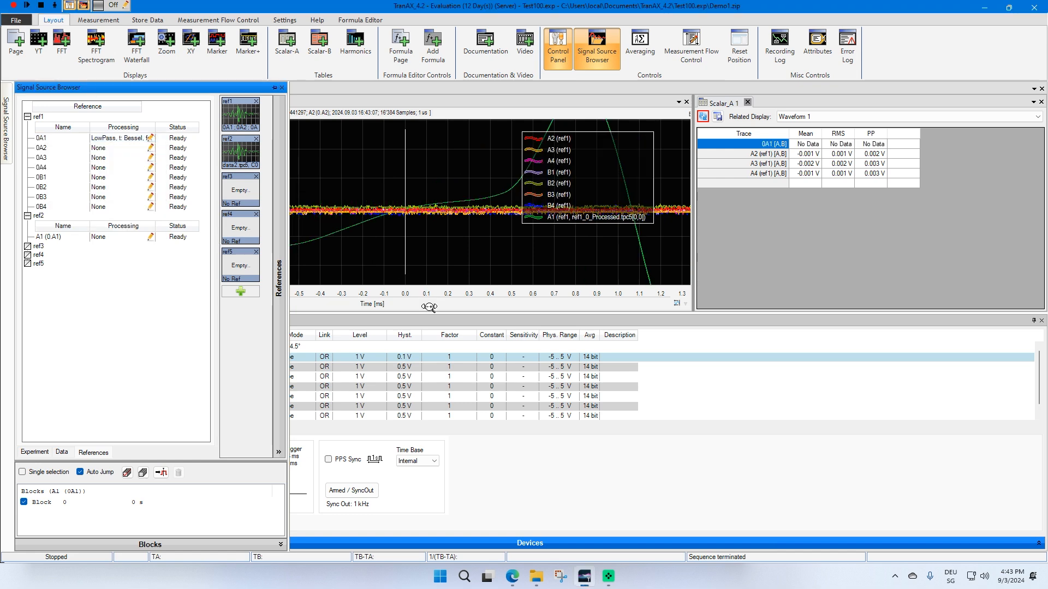
# Add the processed ref1 A1 trace to the scalar table and widen its trace column
pyautogui.moveTo(429, 308); pyautogui.dragTo(371, 317)
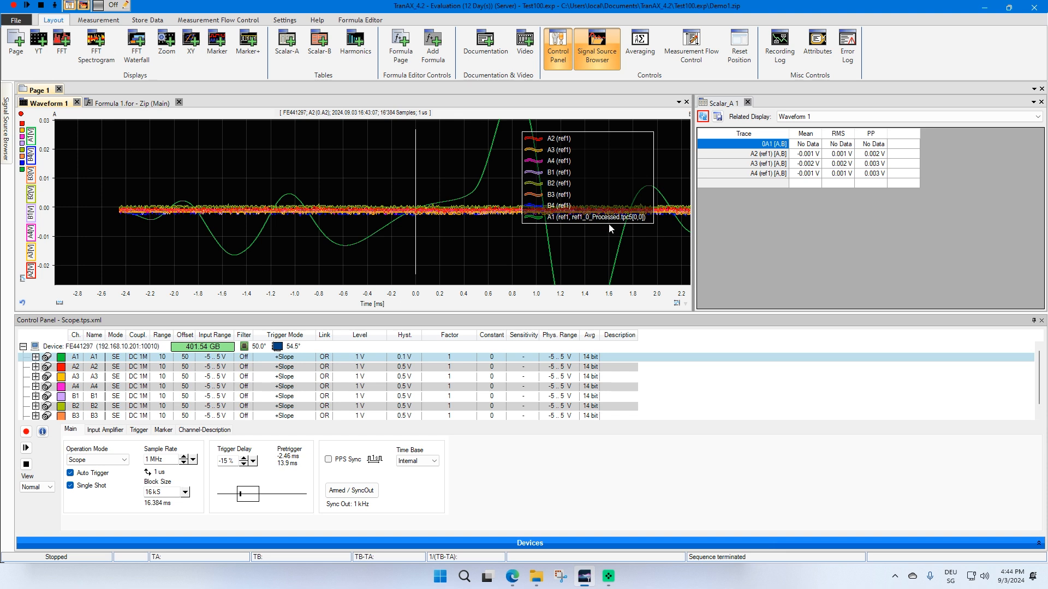
pyautogui.scroll(-8, 327, 302)
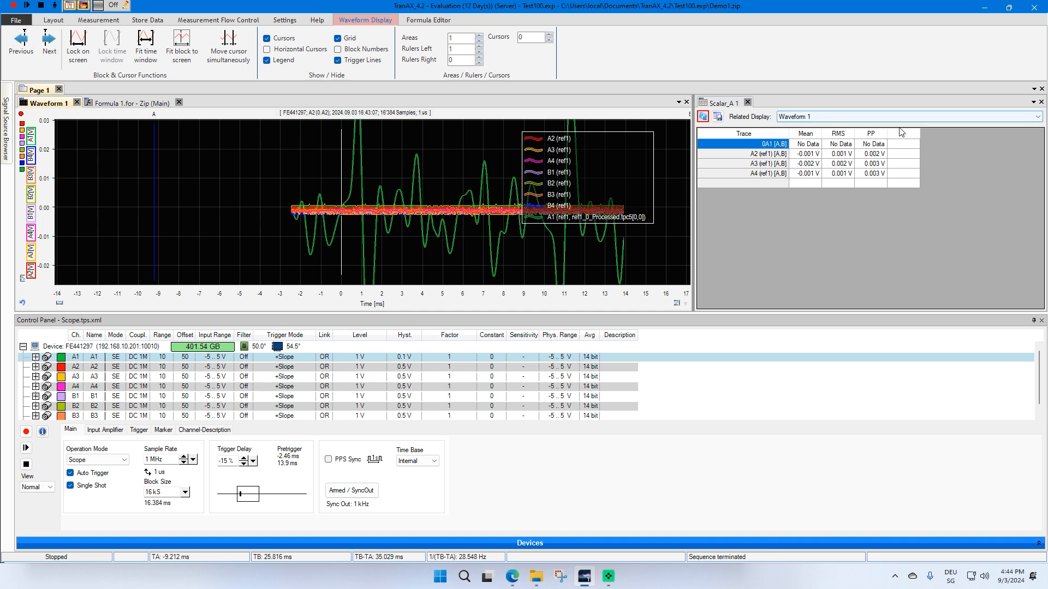
pyautogui.moveTo(22, 170); pyautogui.dragTo(769, 144)
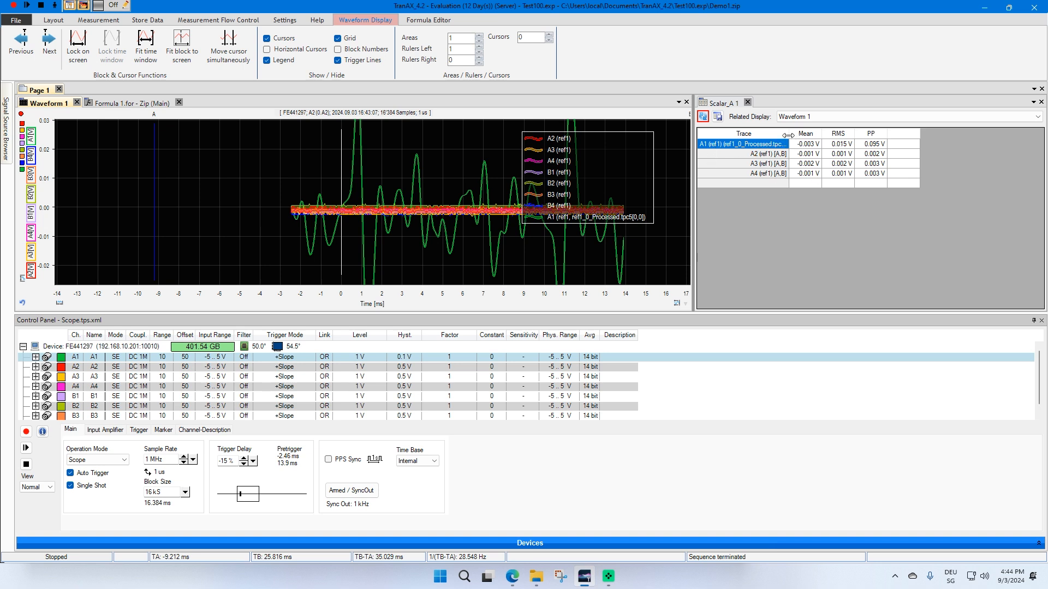
pyautogui.moveTo(789, 133); pyautogui.dragTo(815, 133)
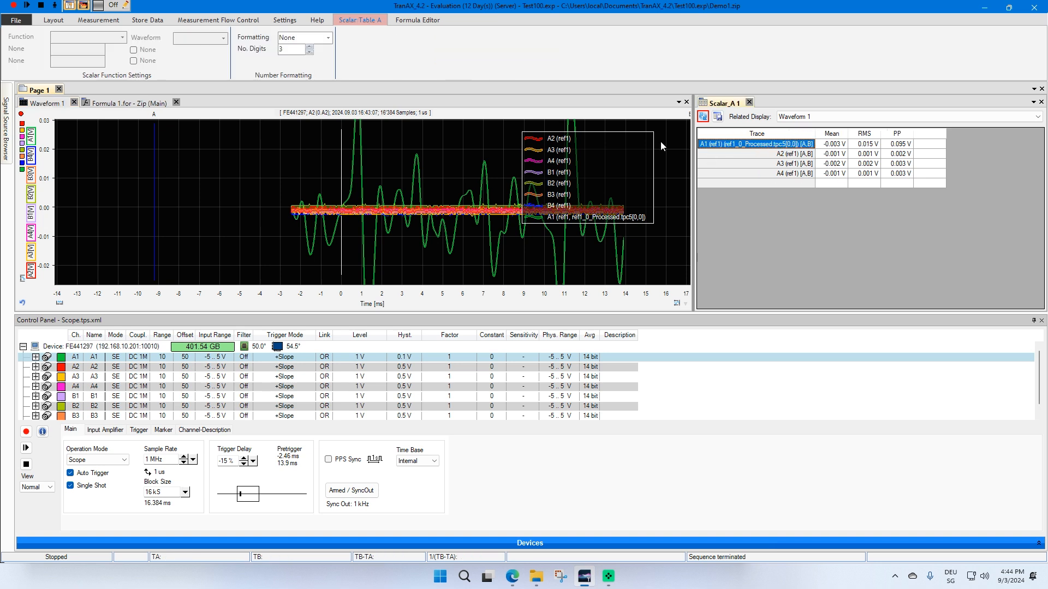
# Start four new measurements in a row
pyautogui.click(14, 5)
pyautogui.click(13, 6)
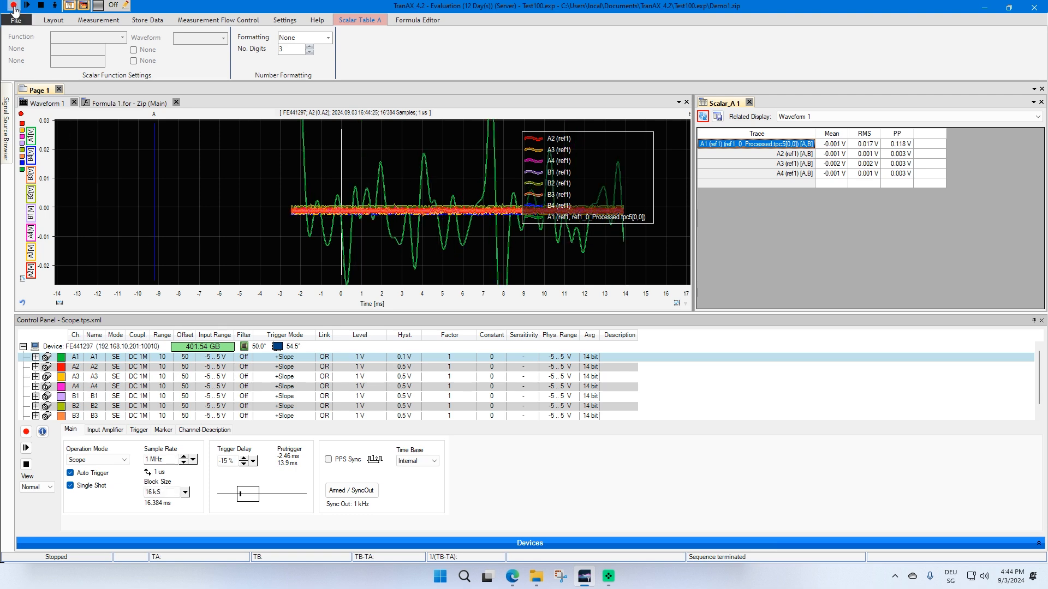
pyautogui.click(14, 5)
pyautogui.click(13, 5)
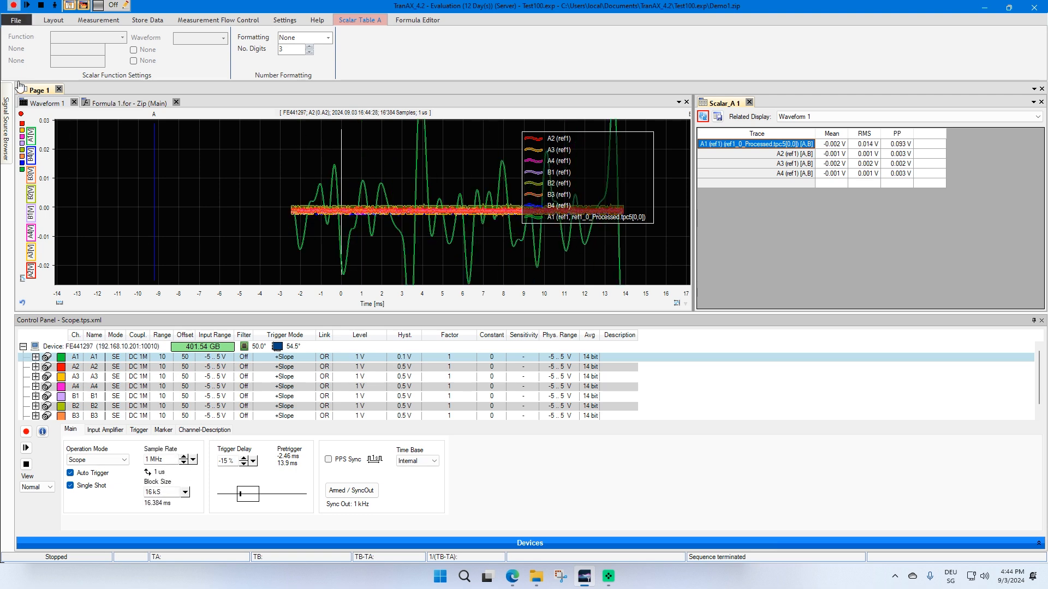
# Change the processing of ref1's 0A1 trace to a Median filter with width 100
pyautogui.click(6, 128)
pyautogui.click(137, 138)
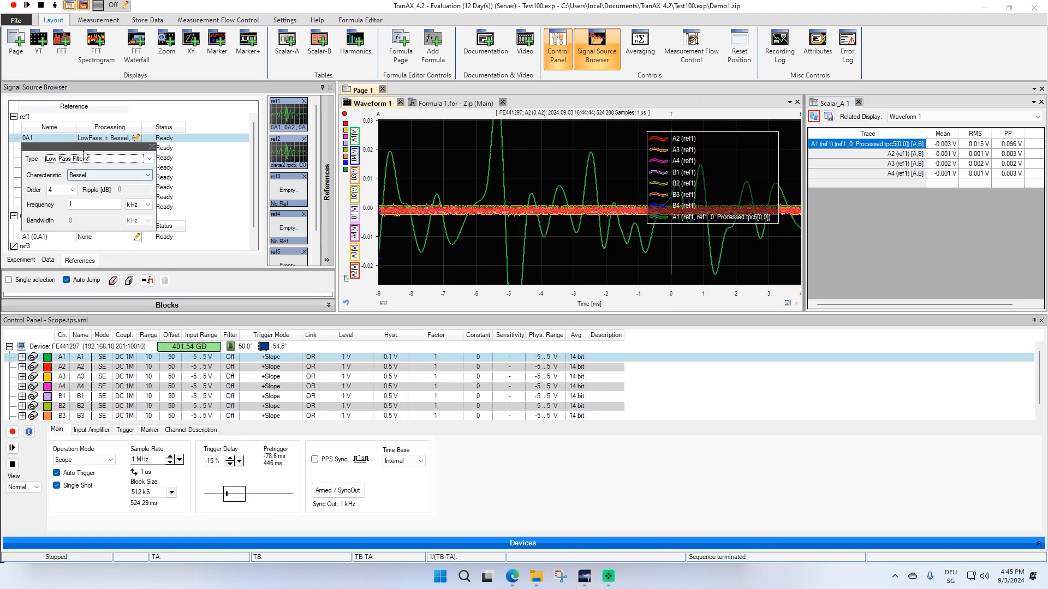
pyautogui.click(98, 158)
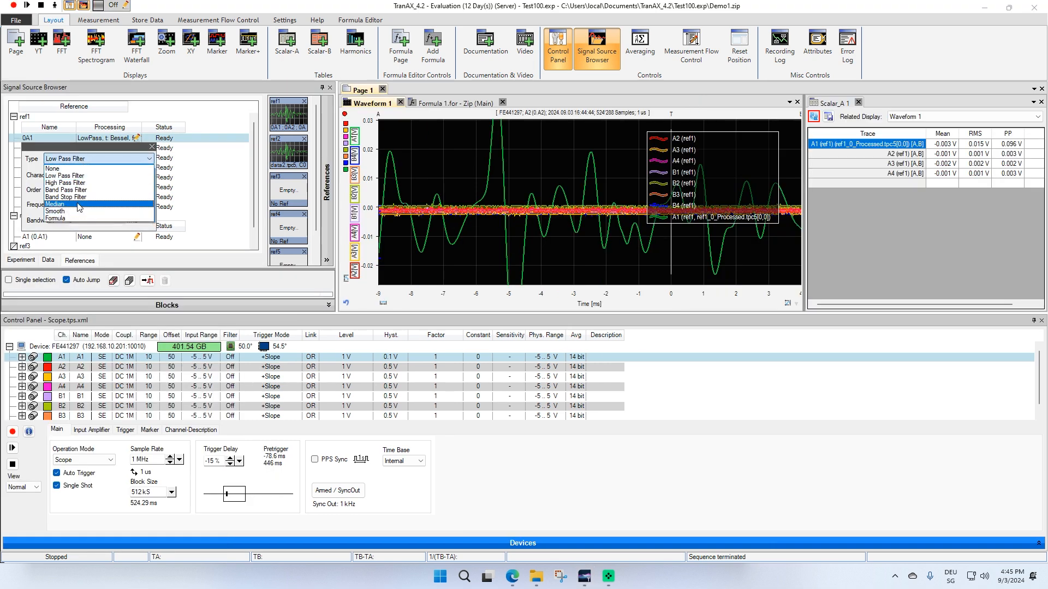
pyautogui.click(71, 206)
pyautogui.press('Tab')
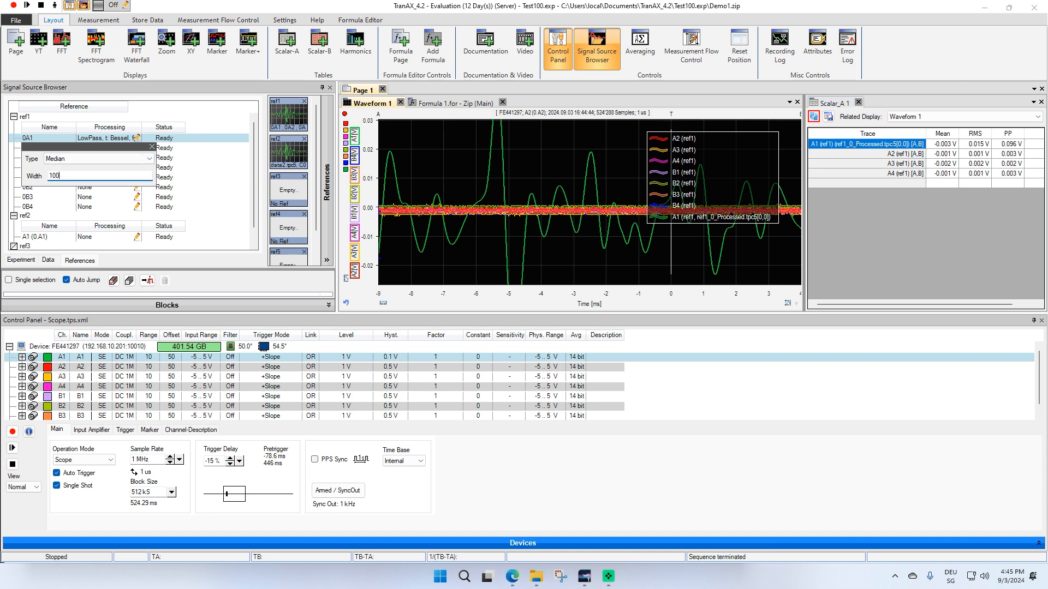
pyautogui.write('100')
pyautogui.click(184, 166)
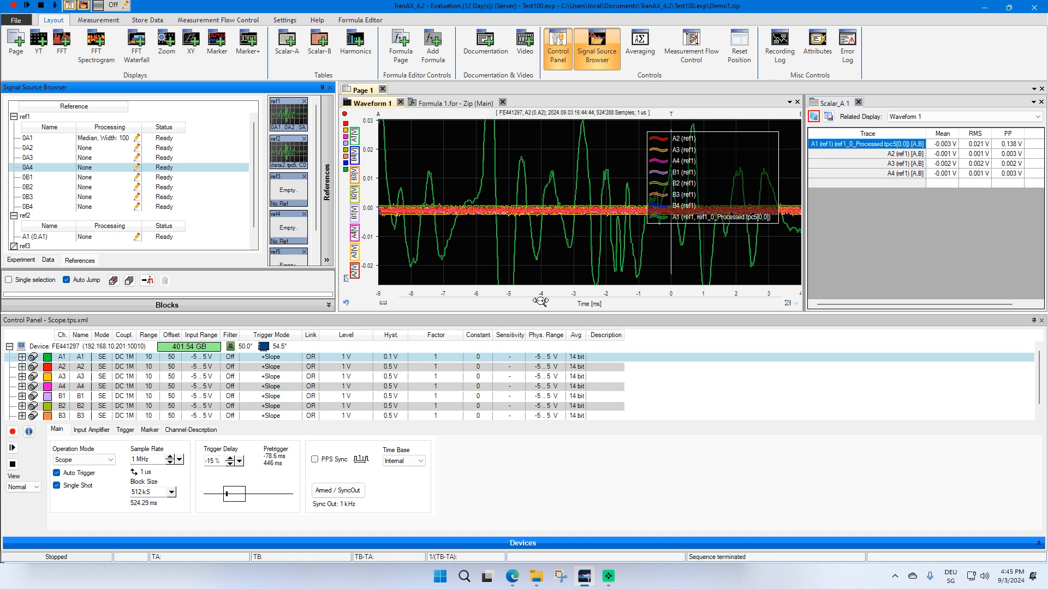
pyautogui.scroll(5, 540, 301)
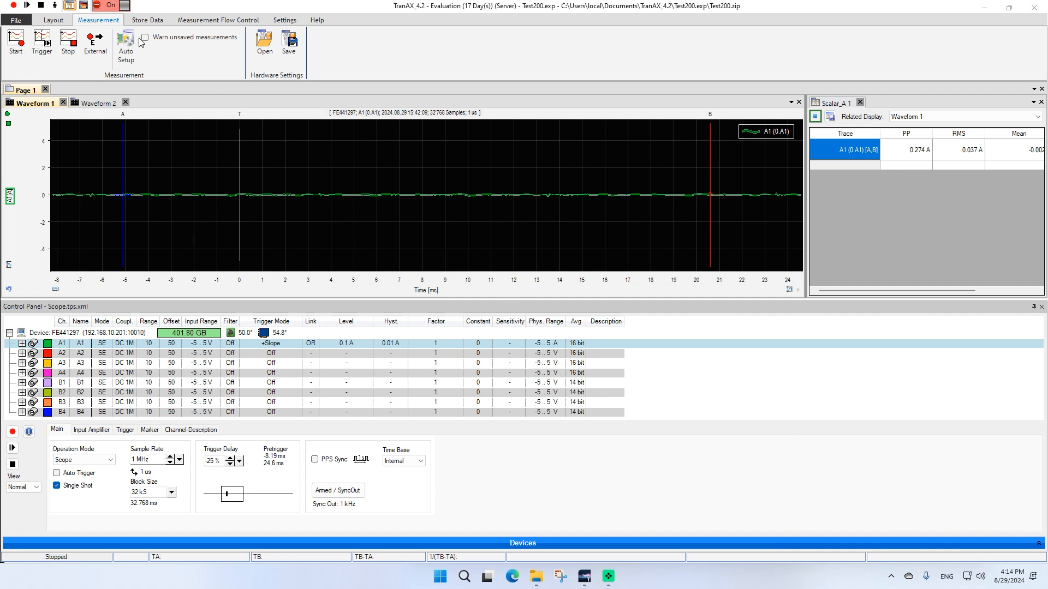
# Switch between the Waveform 1 and Waveform 2 displays on Page 1 to compare their traces
pyautogui.click(54, 21)
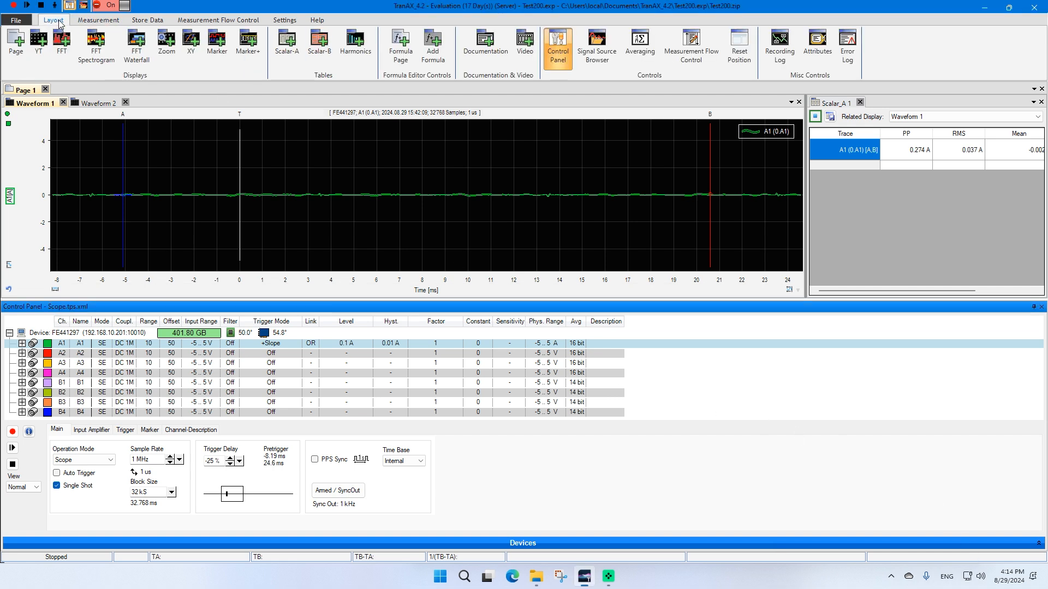
pyautogui.click(147, 22)
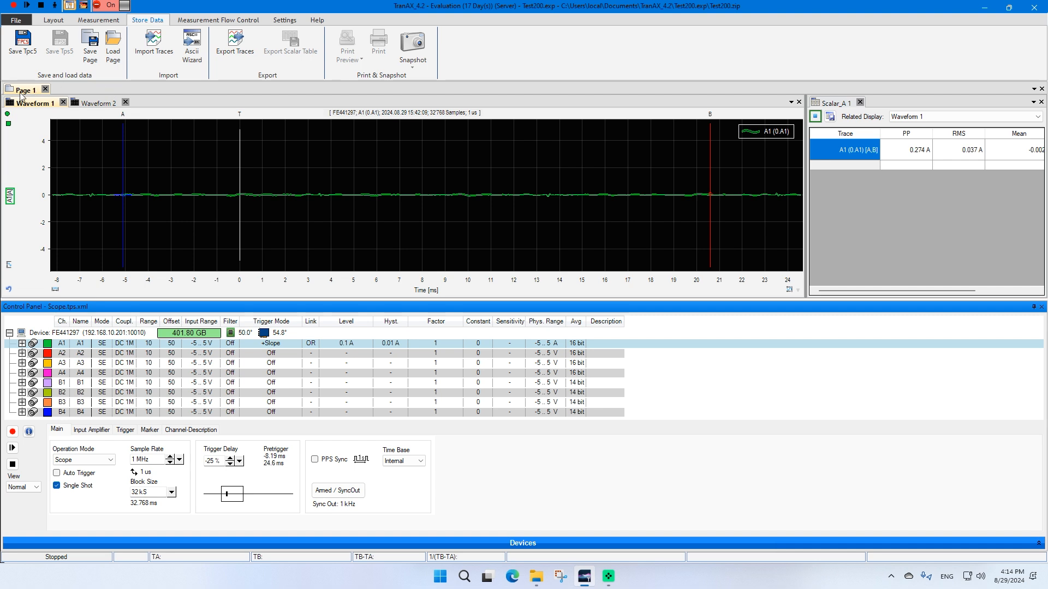
pyautogui.click(27, 90)
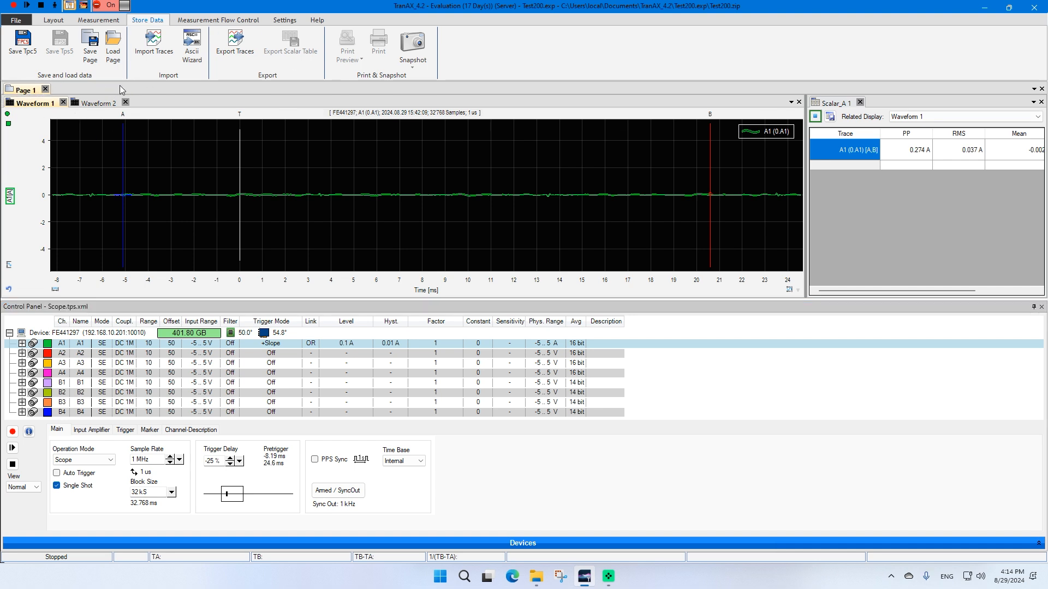
pyautogui.click(101, 104)
pyautogui.click(39, 104)
pyautogui.click(93, 104)
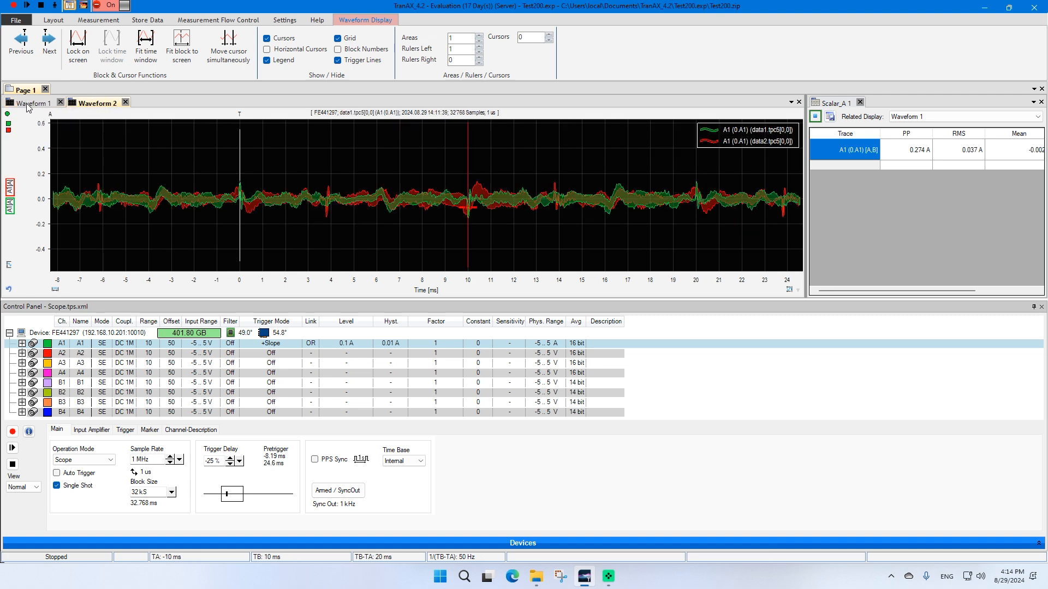
pyautogui.click(28, 104)
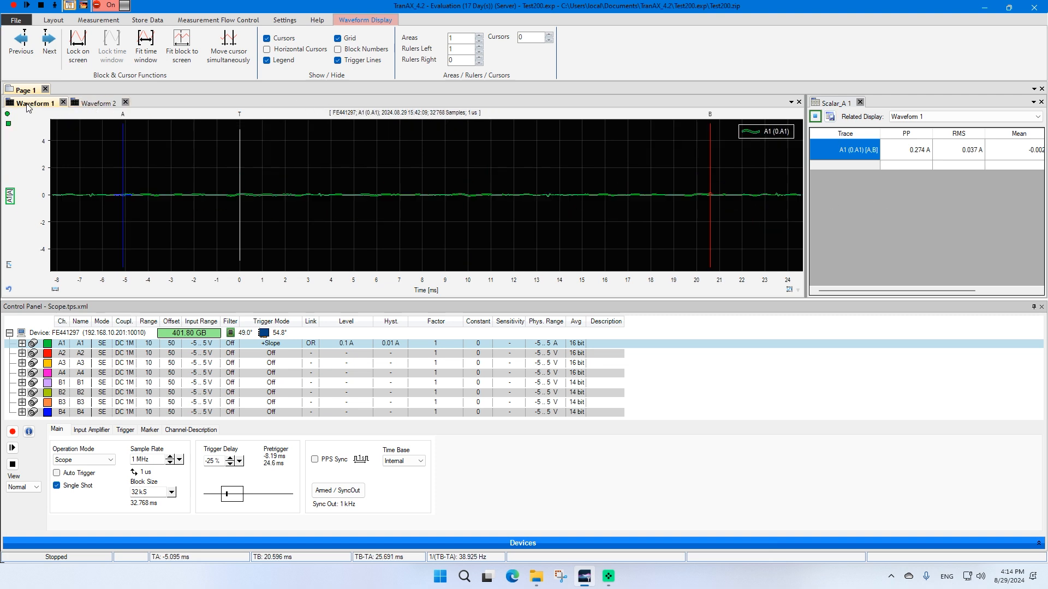
# Save Page 1 with its trace data as the page file PageData
pyautogui.click(146, 21)
pyautogui.click(90, 46)
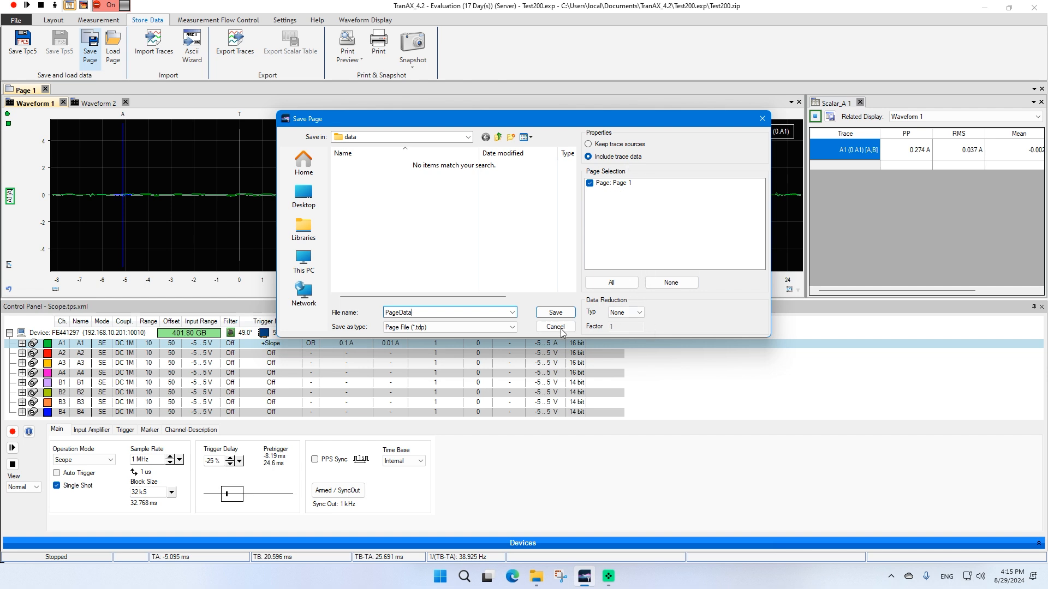
pyautogui.click(568, 313)
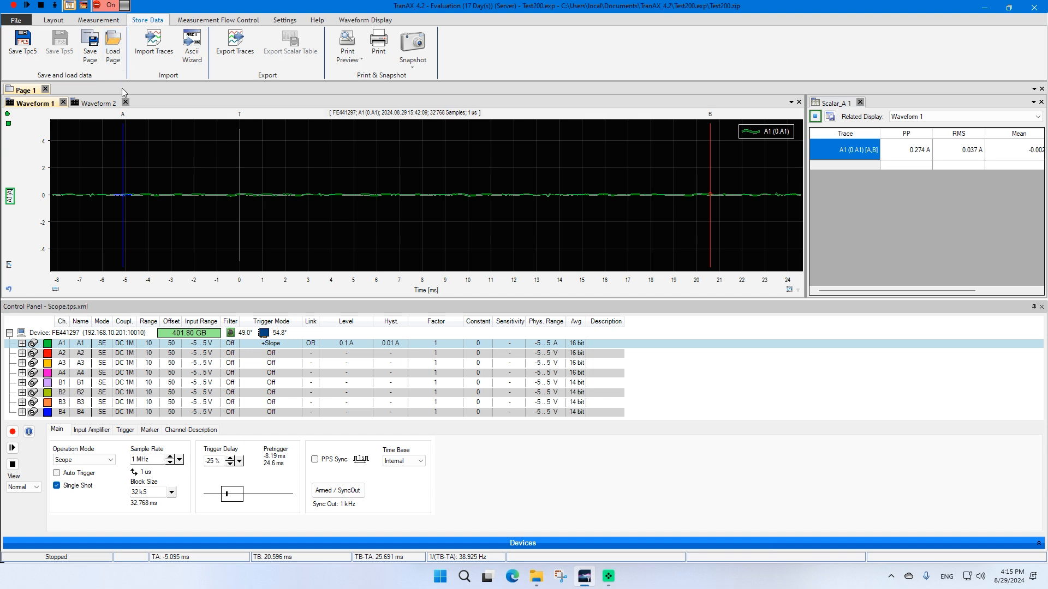
# Load the saved page file PageData.tdp as a new page
pyautogui.click(113, 44)
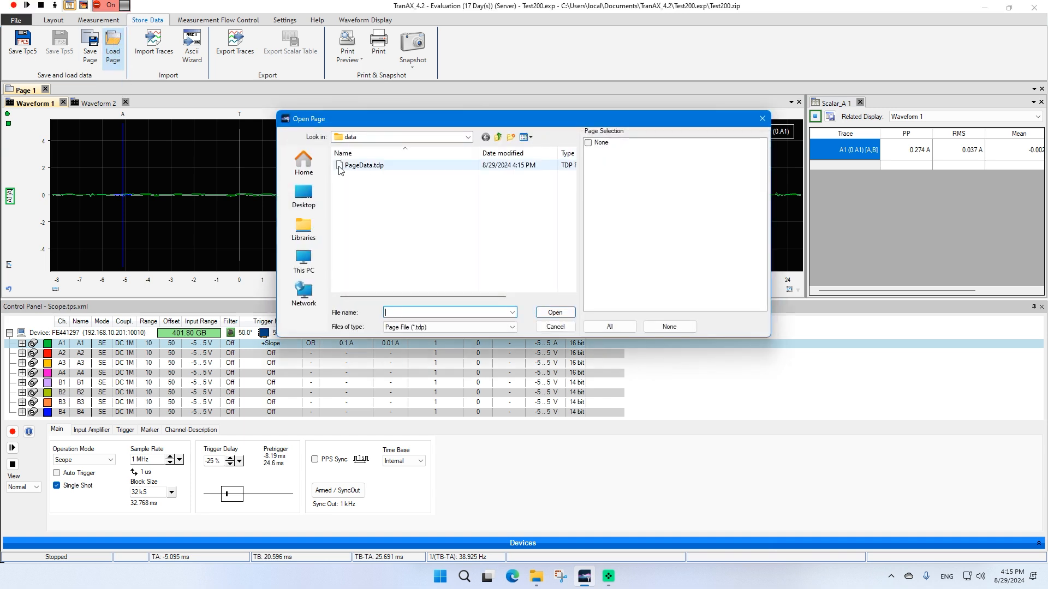
pyautogui.click(371, 165)
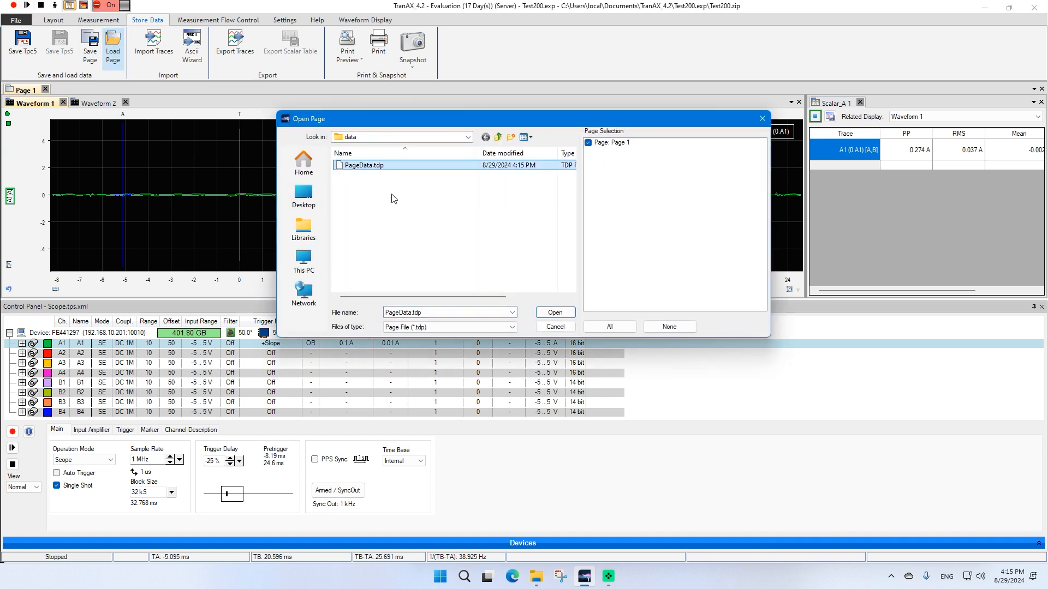
pyautogui.click(557, 312)
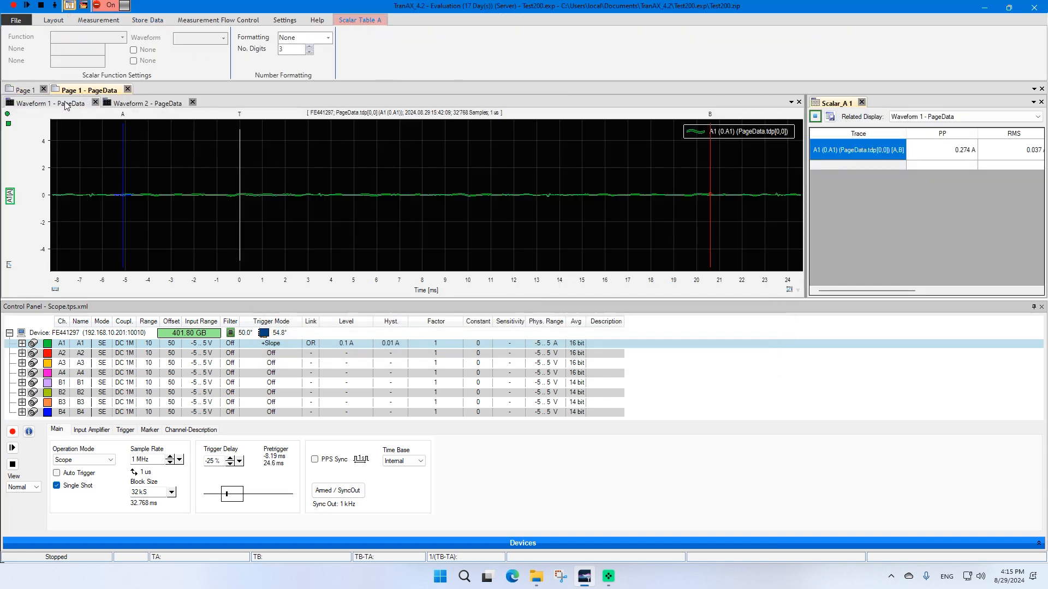
# Compare the waveform displays of the loaded PageData page with those of the original Page 1
pyautogui.click(47, 107)
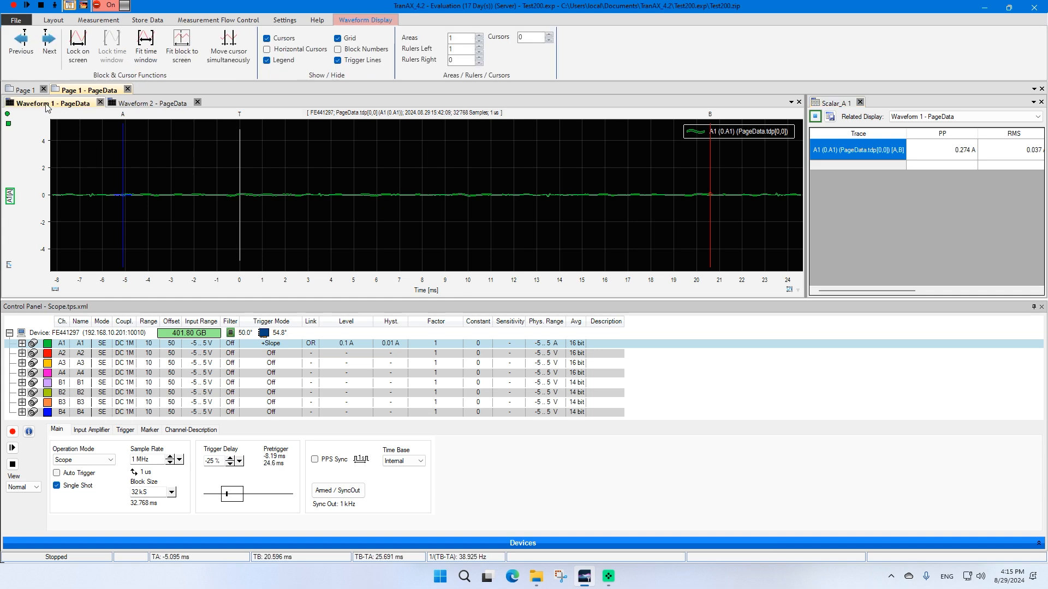
pyautogui.click(145, 104)
pyautogui.click(74, 99)
pyautogui.click(149, 103)
pyautogui.click(74, 100)
pyautogui.click(30, 90)
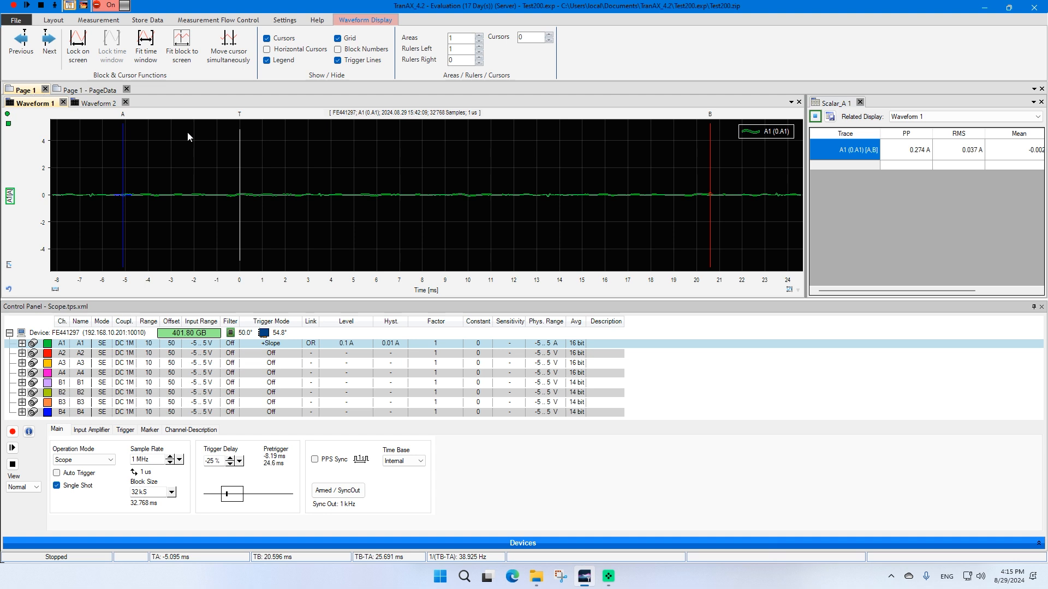
pyautogui.click(90, 91)
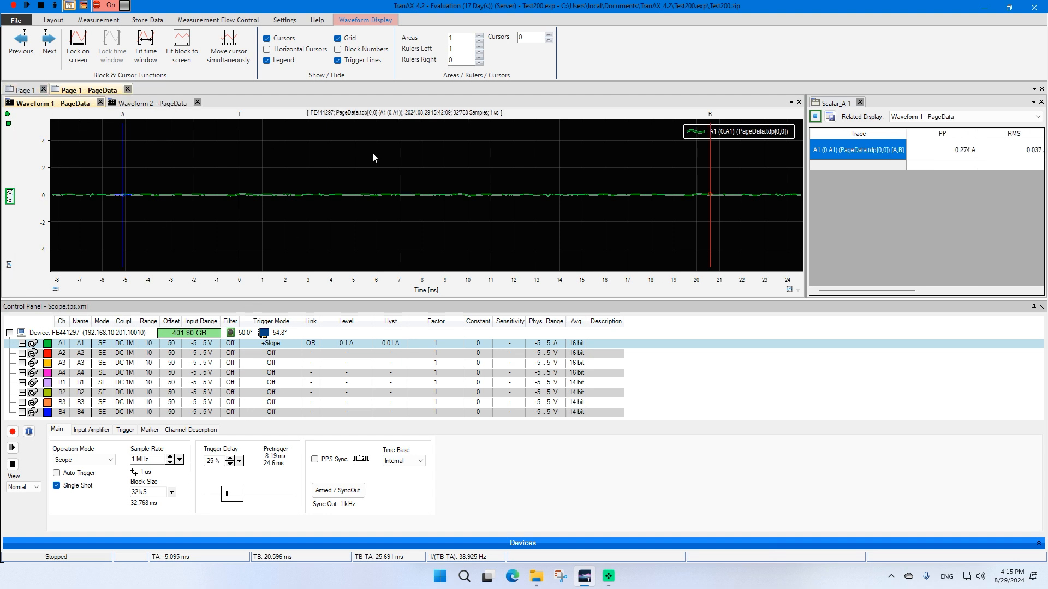
pyautogui.click(173, 104)
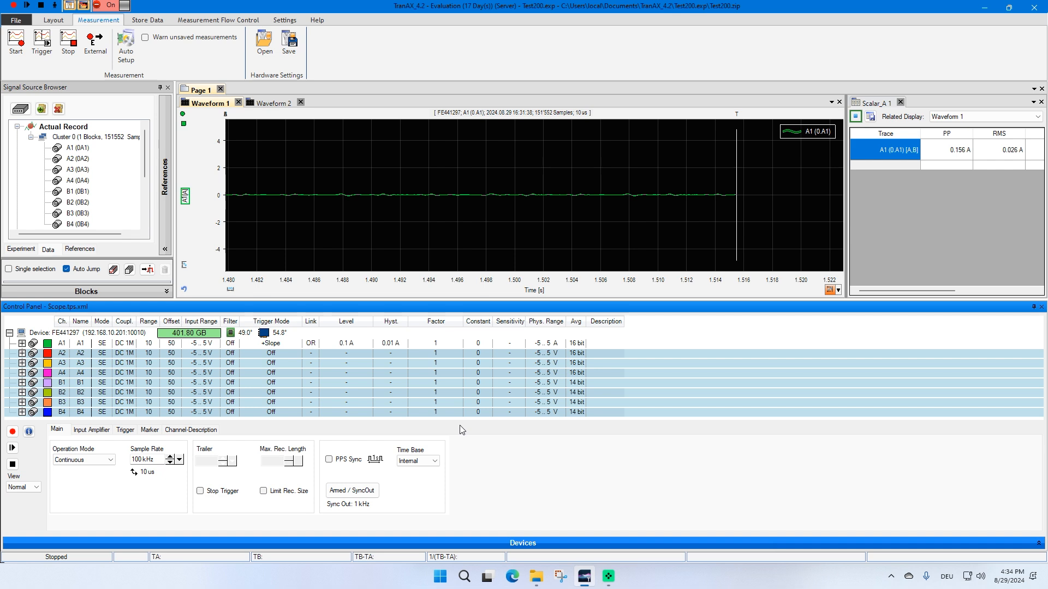
# Record a continuous measurement and stop the recording
pyautogui.click(147, 20)
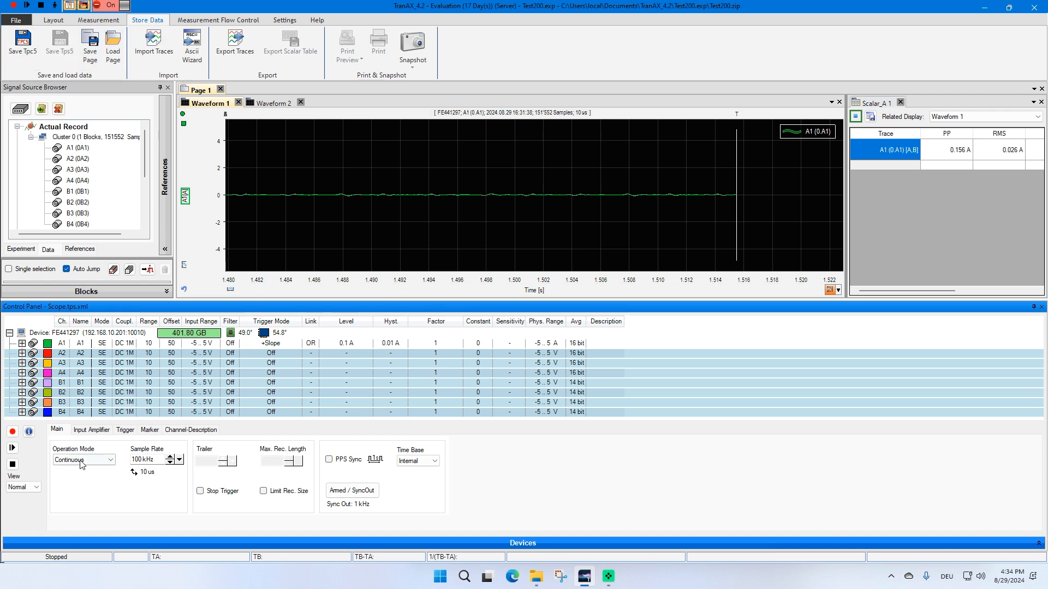
pyautogui.click(13, 432)
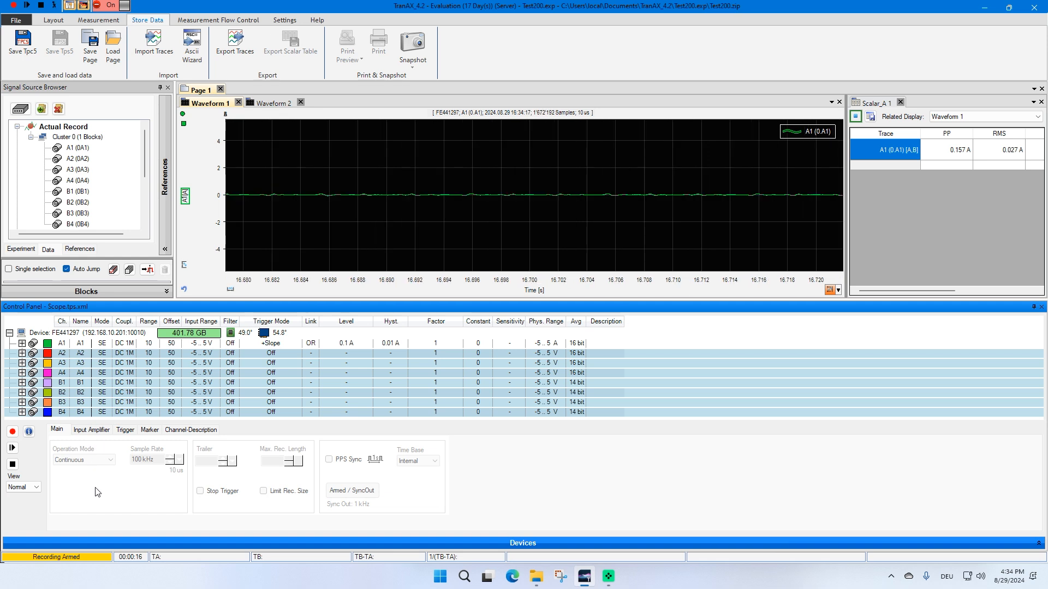
pyautogui.click(12, 464)
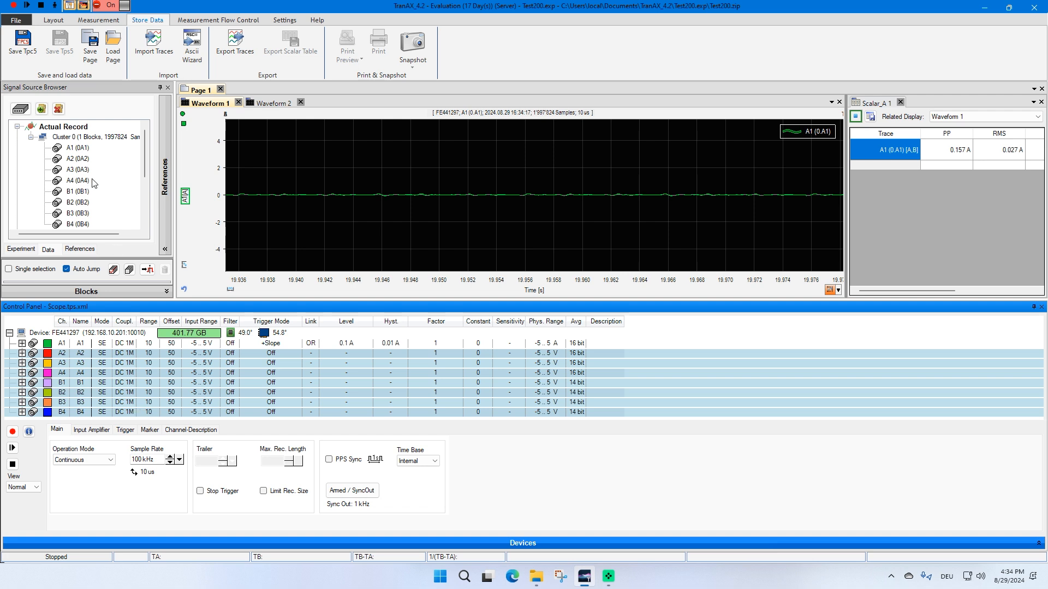
# Open the binary data file heap0_35.bdf from the device's Measurement Data folder in the signal source browser
pyautogui.click(29, 251)
pyautogui.click(48, 249)
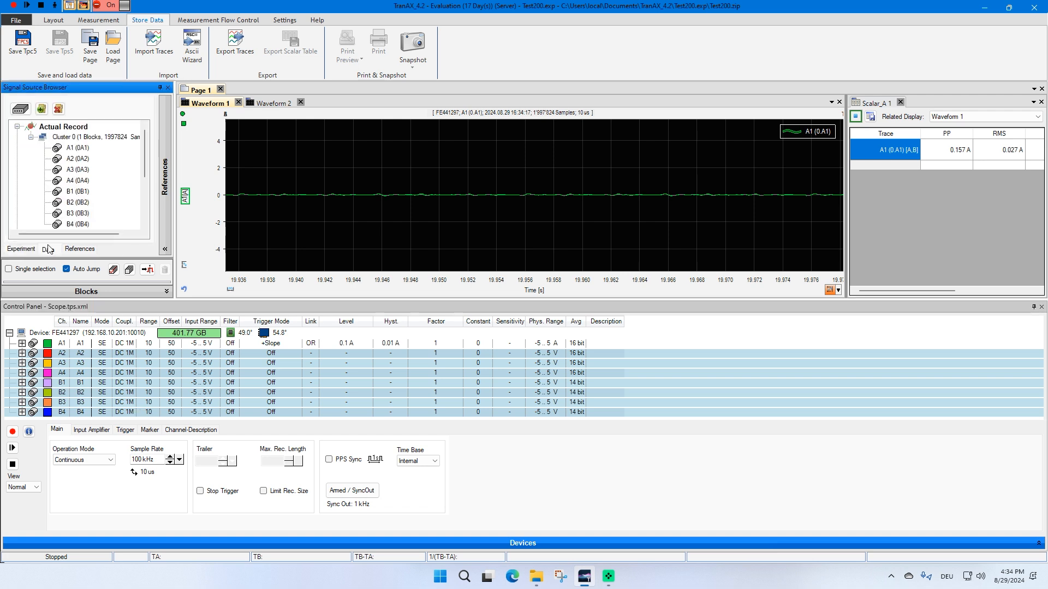
pyautogui.click(20, 108)
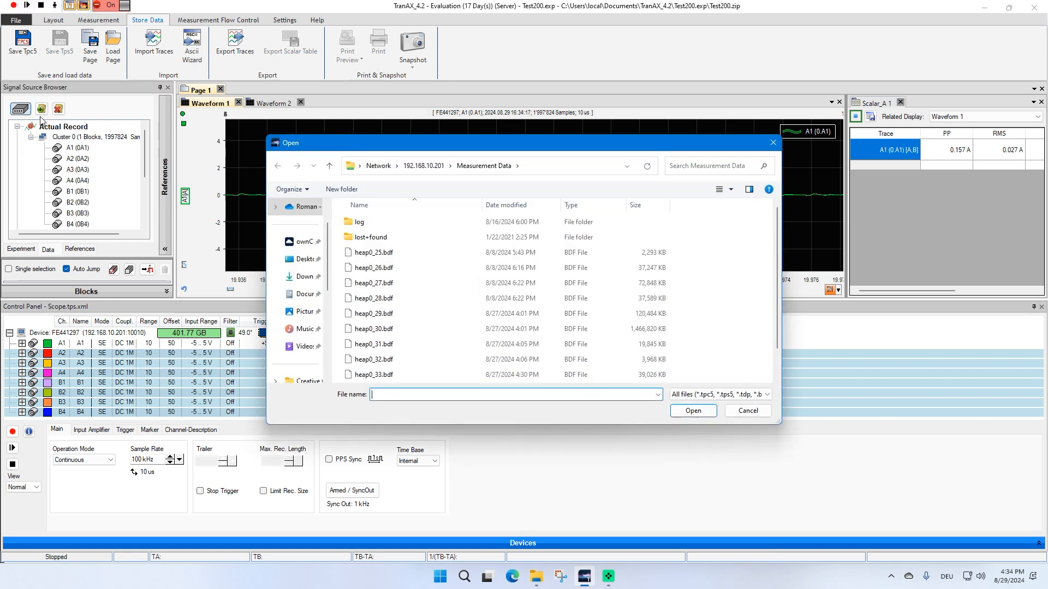
pyautogui.moveTo(372, 146); pyautogui.dragTo(342, 141)
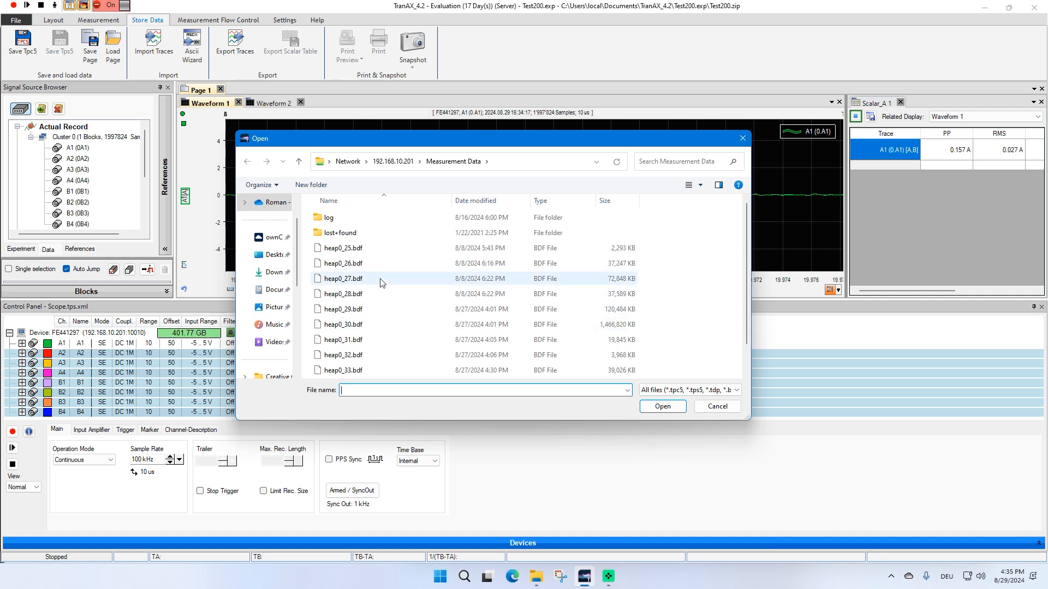
pyautogui.scroll(-1, 380, 259)
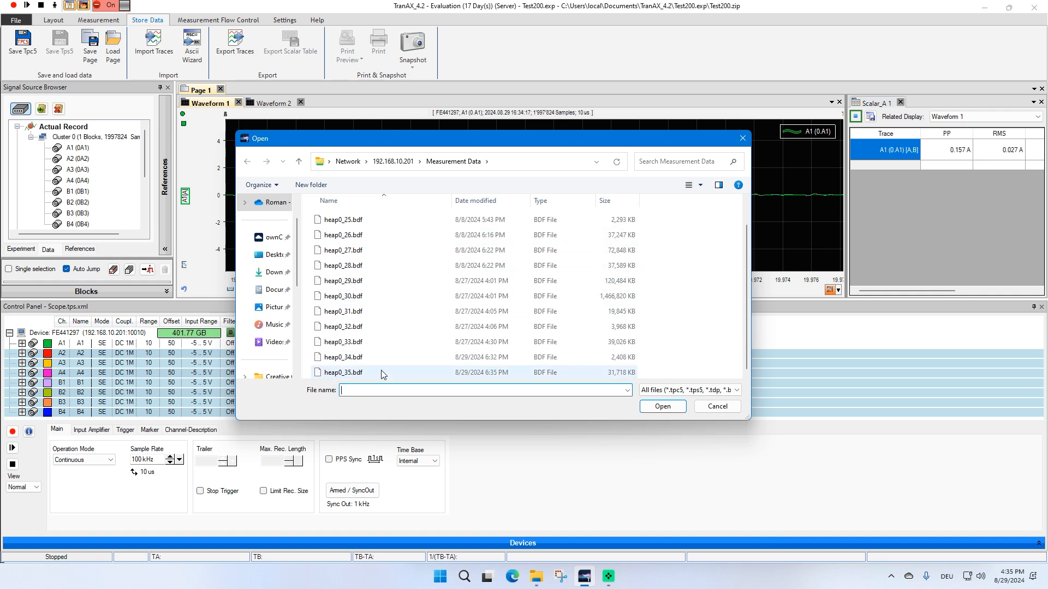
pyautogui.scroll(1, 371, 258)
pyautogui.scroll(-1, 385, 294)
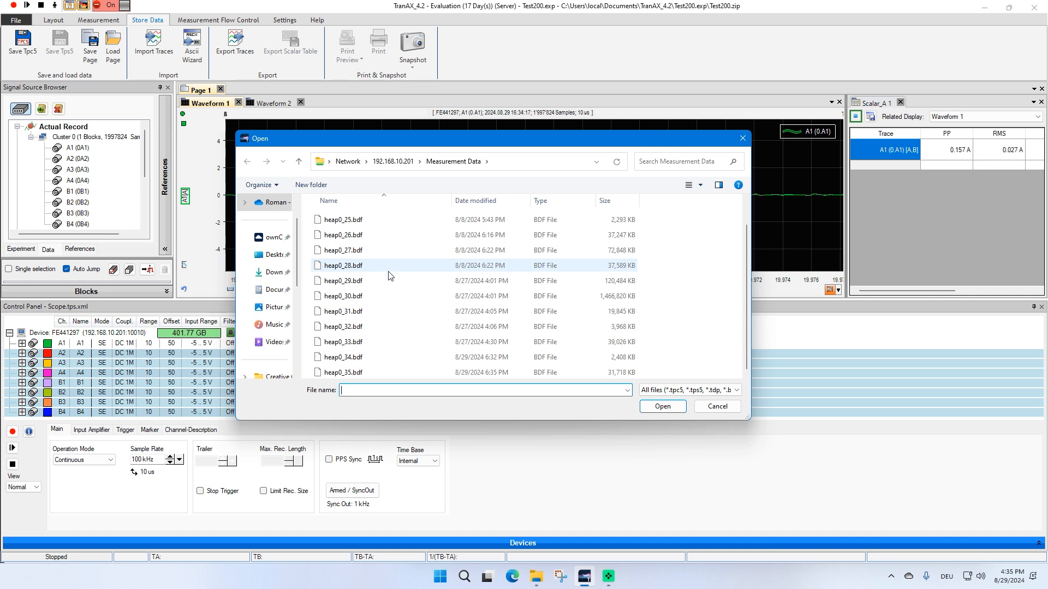
pyautogui.scroll(1, 390, 275)
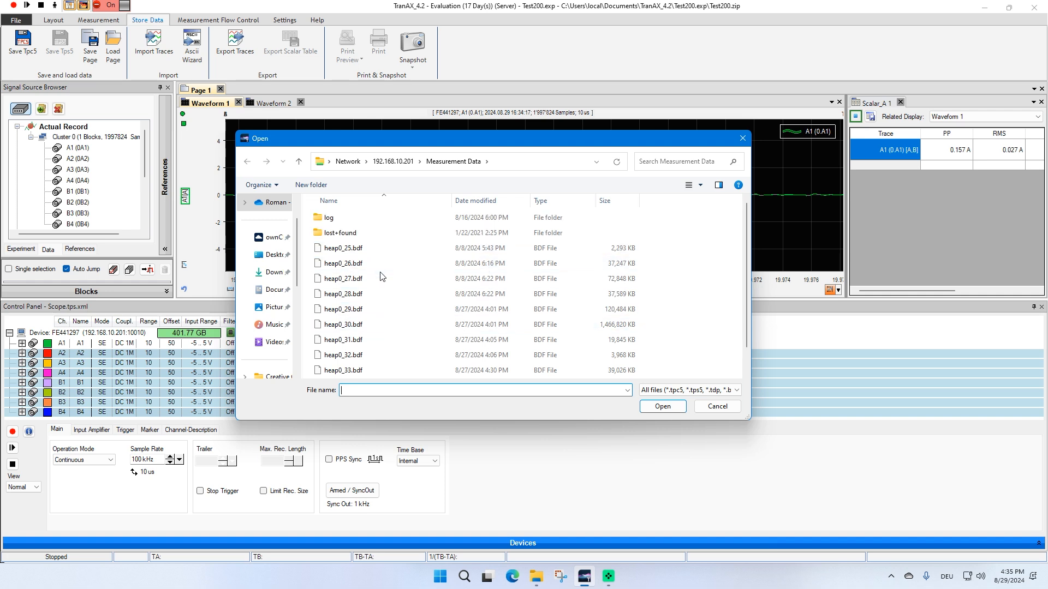
pyautogui.scroll(-1, 382, 284)
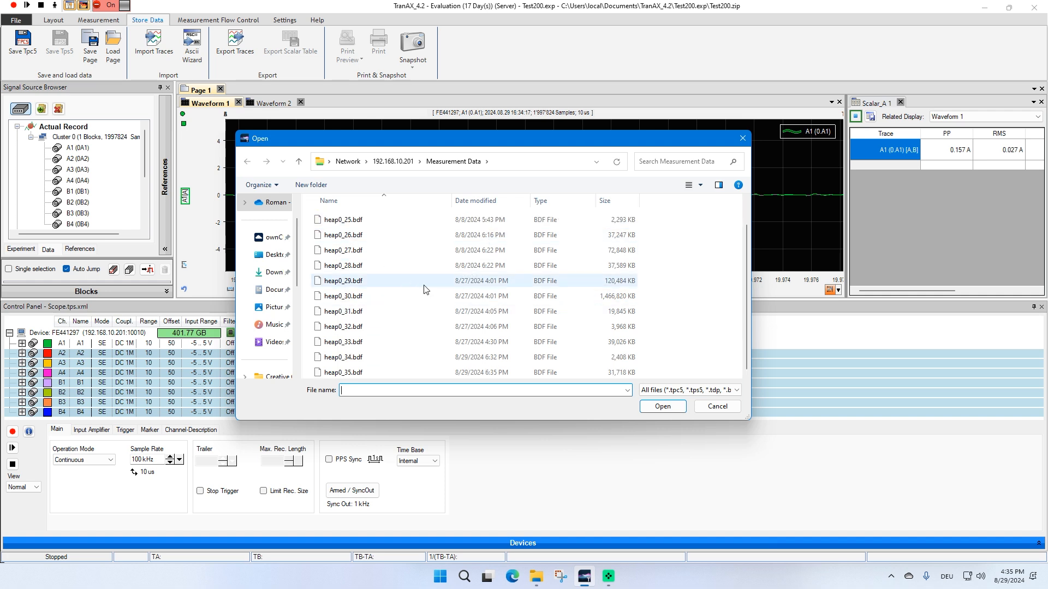
pyautogui.click(357, 373)
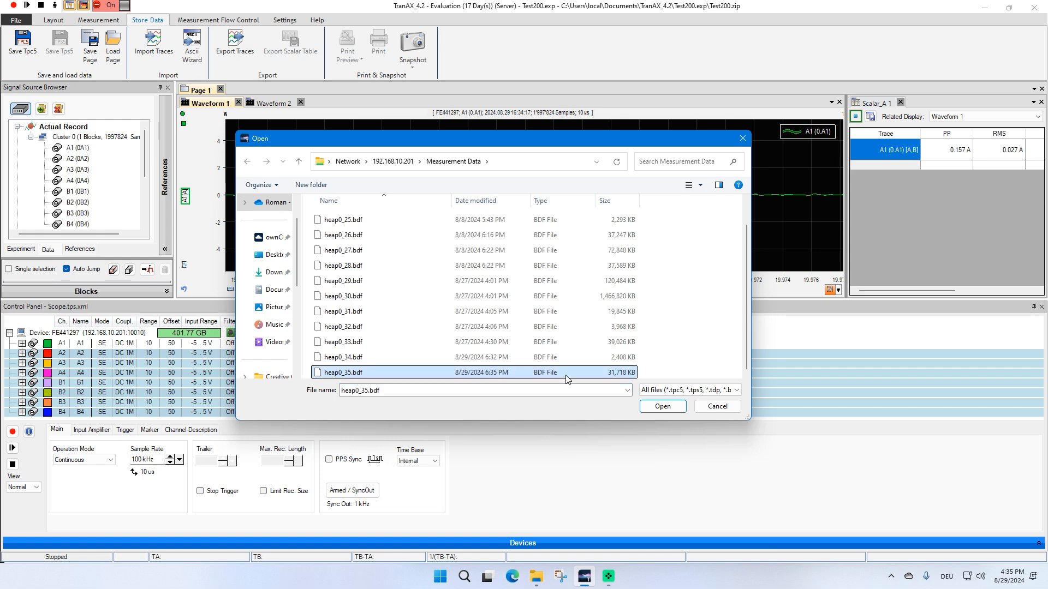
pyautogui.click(664, 408)
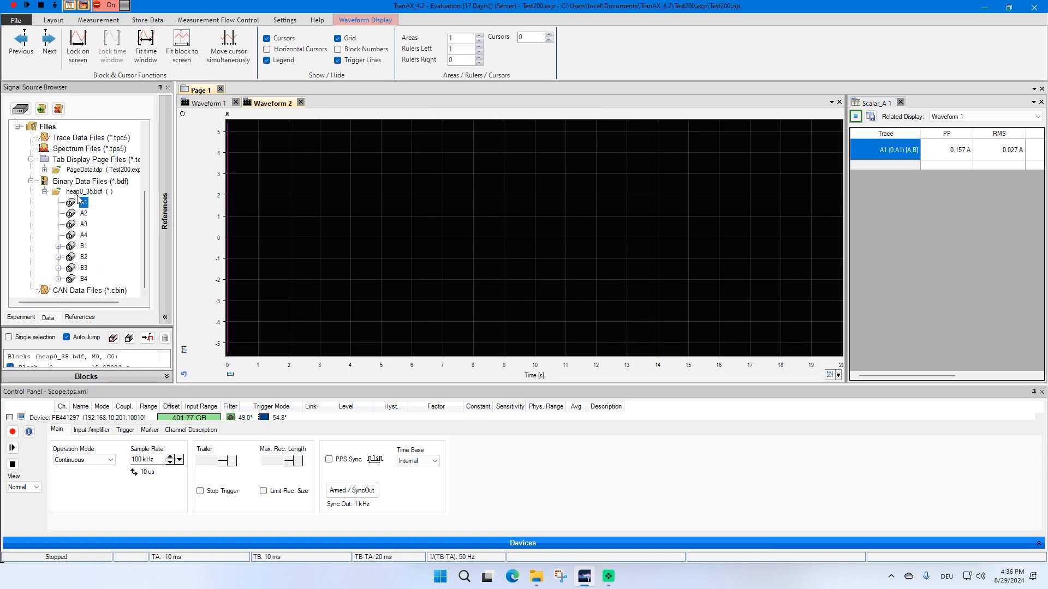
# Display all eight traces of heap0_35.bdf in the Waveform 2 display
pyautogui.click(46, 192)
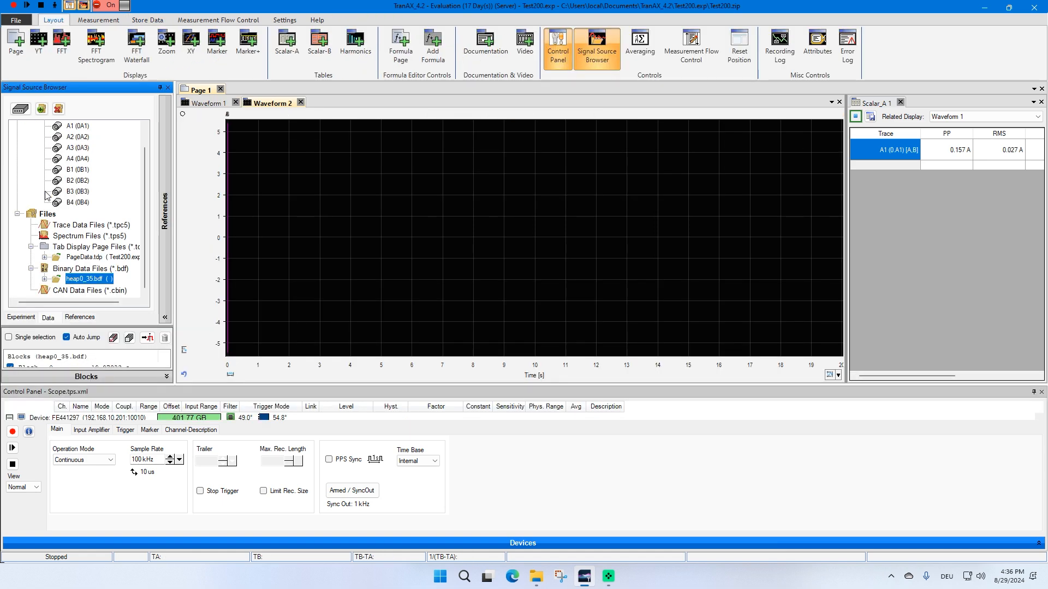
pyautogui.click(45, 279)
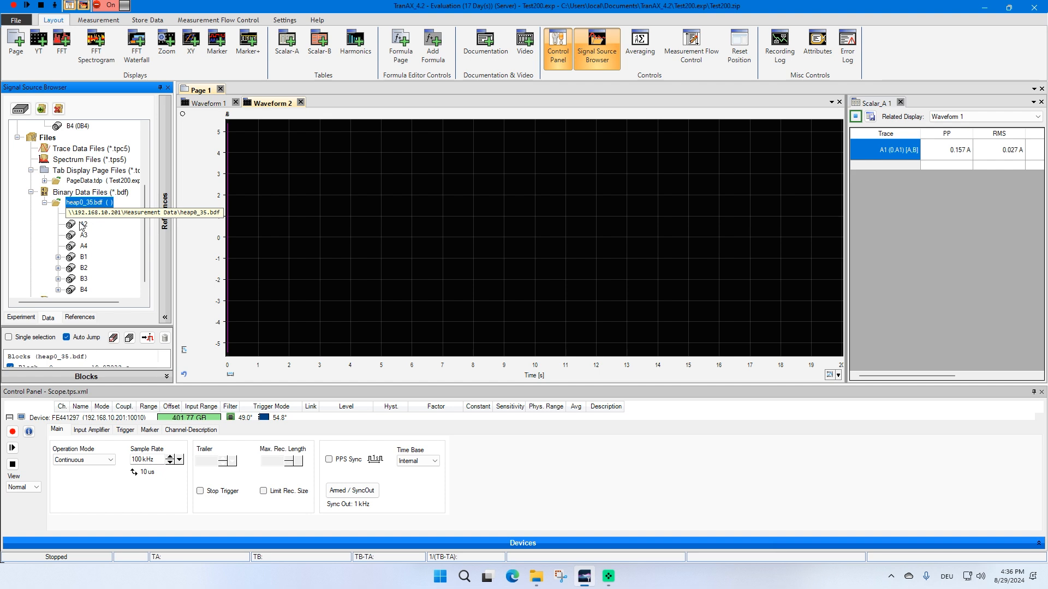
pyautogui.moveTo(83, 215)
pyautogui.mouseDown()
pyautogui.moveTo(187, 165)
pyautogui.moveTo(306, 214)
pyautogui.mouseUp()
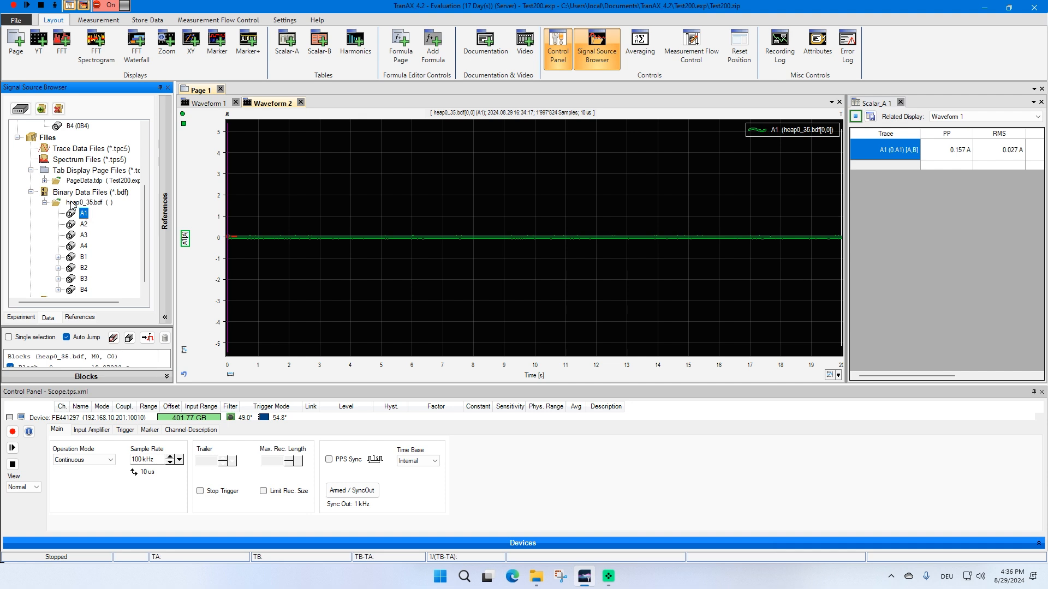
pyautogui.moveTo(71, 203); pyautogui.dragTo(522, 305)
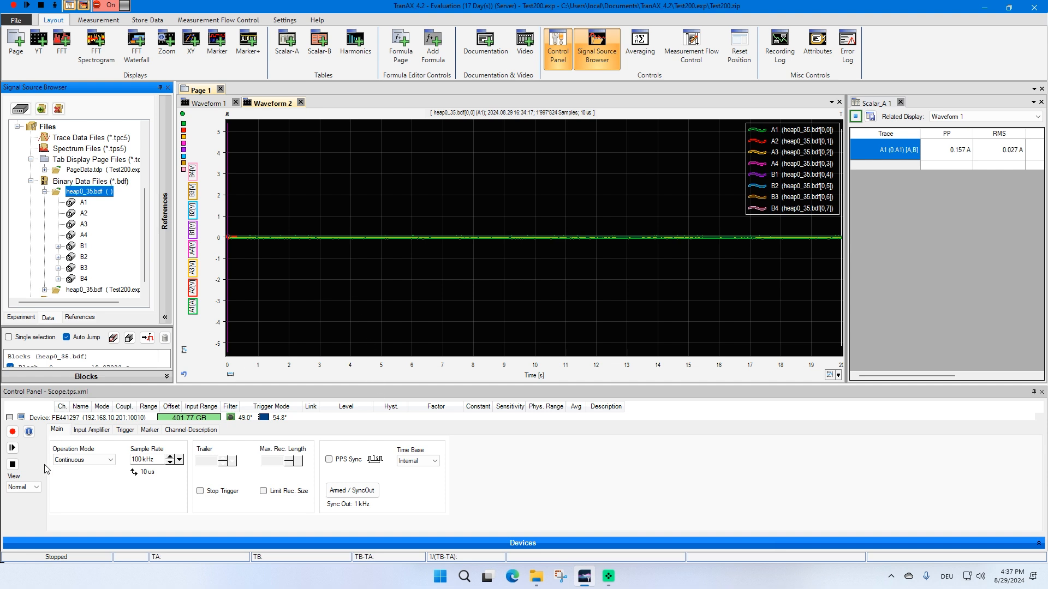
# Open the device's hardware information and launch its device website
pyautogui.moveTo(289, 387); pyautogui.dragTo(293, 313)
pyautogui.click(29, 432)
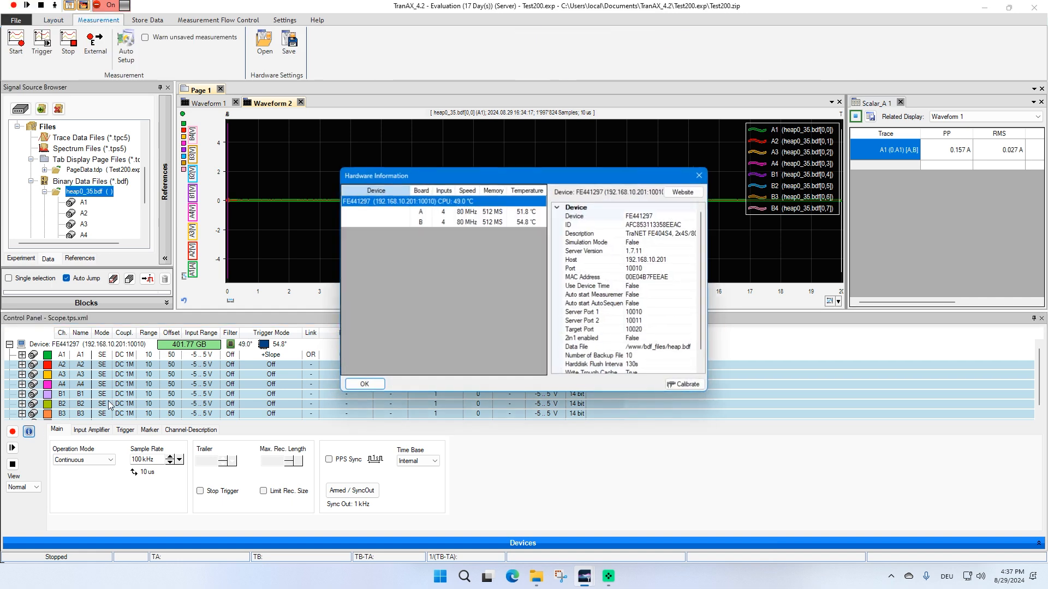
pyautogui.click(682, 193)
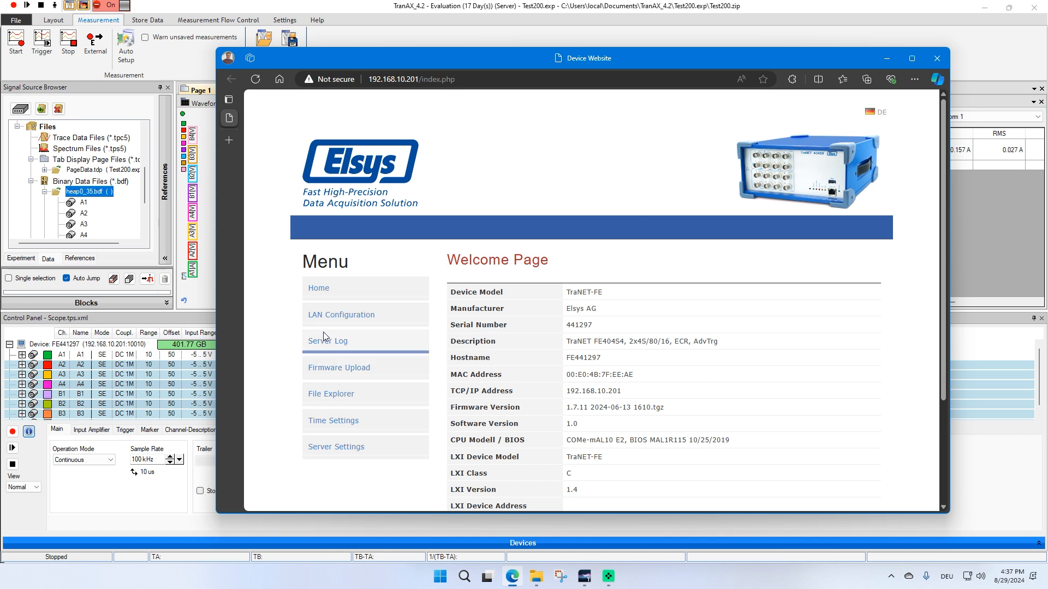
# Browse the device's internal storage files in the website's File Explorer, then close the hardware information
pyautogui.click(331, 397)
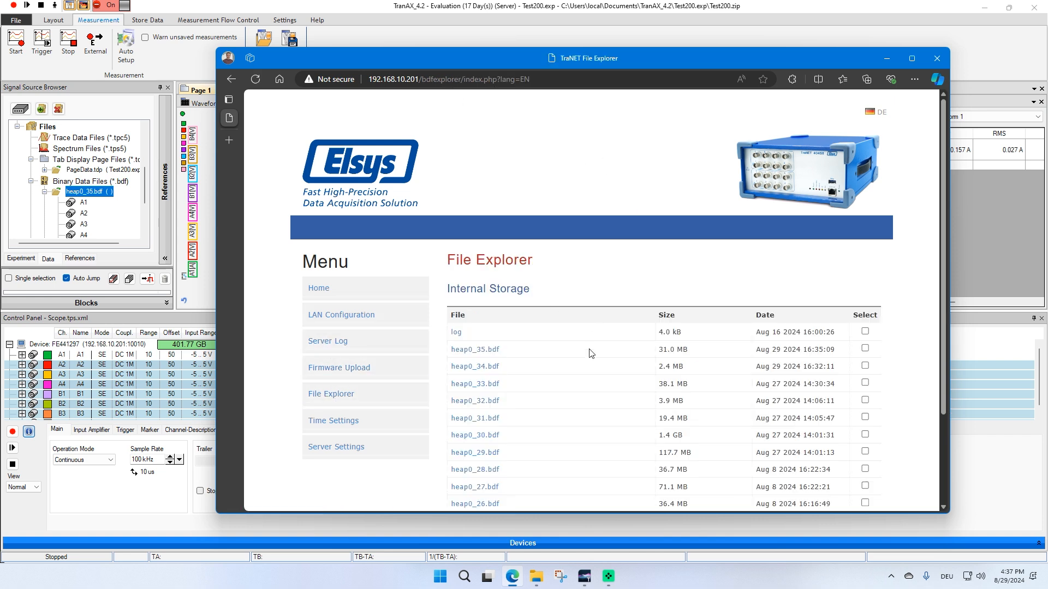
pyautogui.scroll(-2, 573, 398)
pyautogui.scroll(1, 528, 389)
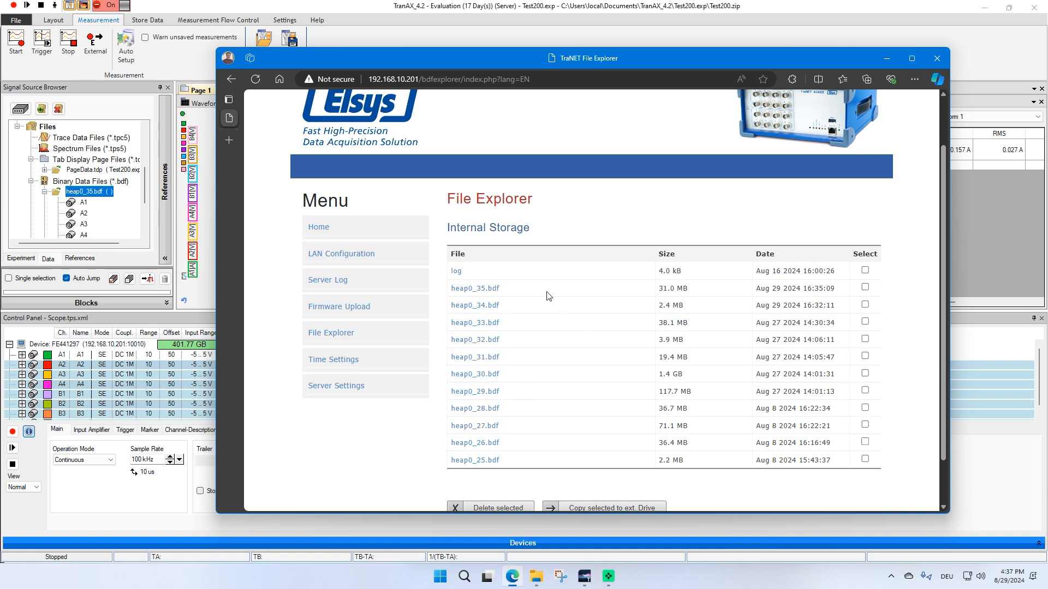
pyautogui.click(184, 94)
pyautogui.click(364, 384)
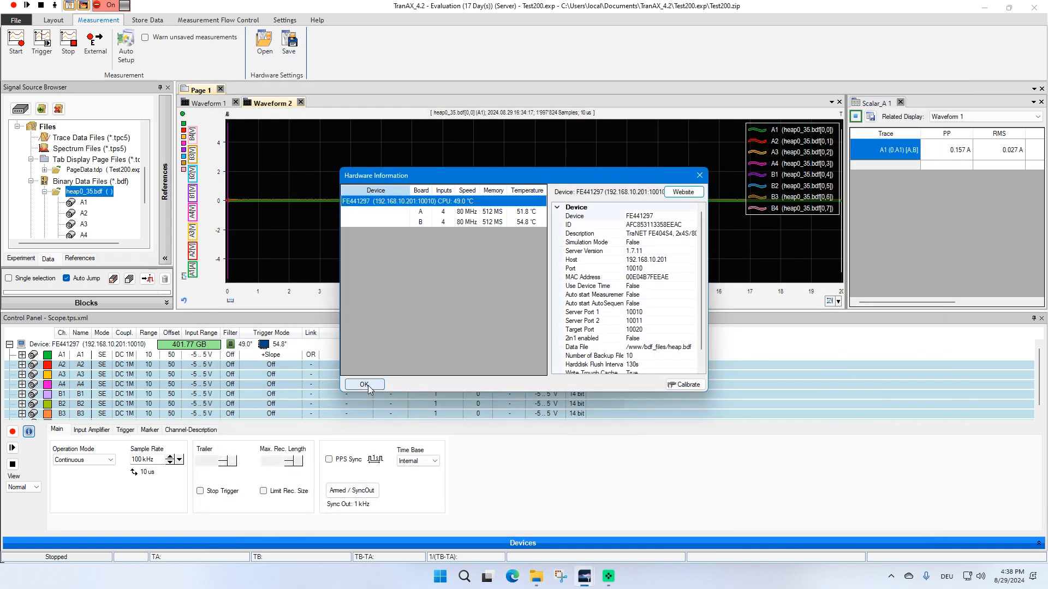
# Remove all traces from Waveform 2 and open the experiment's data folder in File Explorer
pyautogui.rightClick(185, 210)
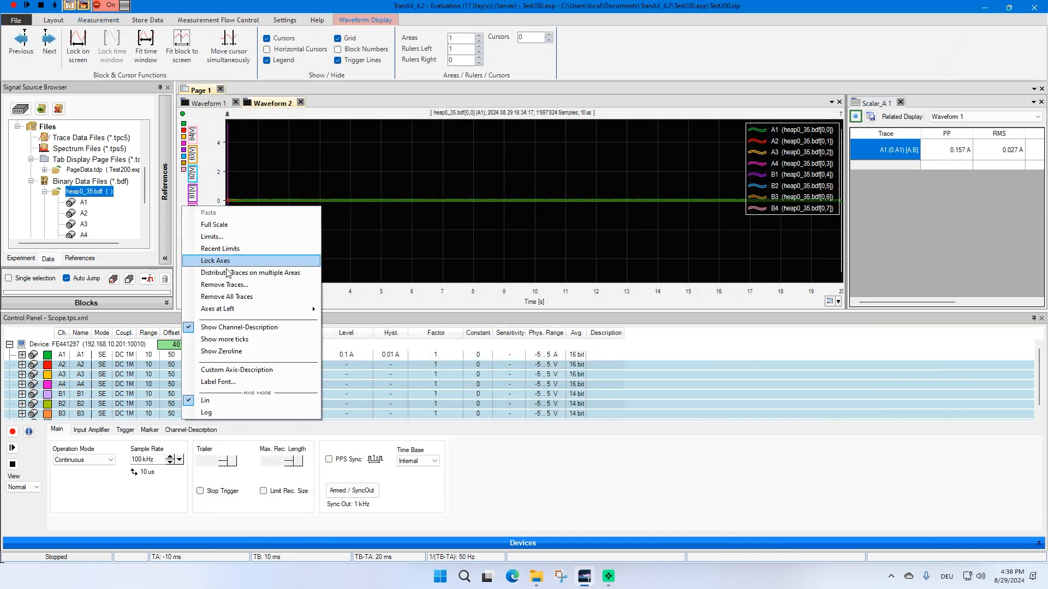
pyautogui.click(236, 296)
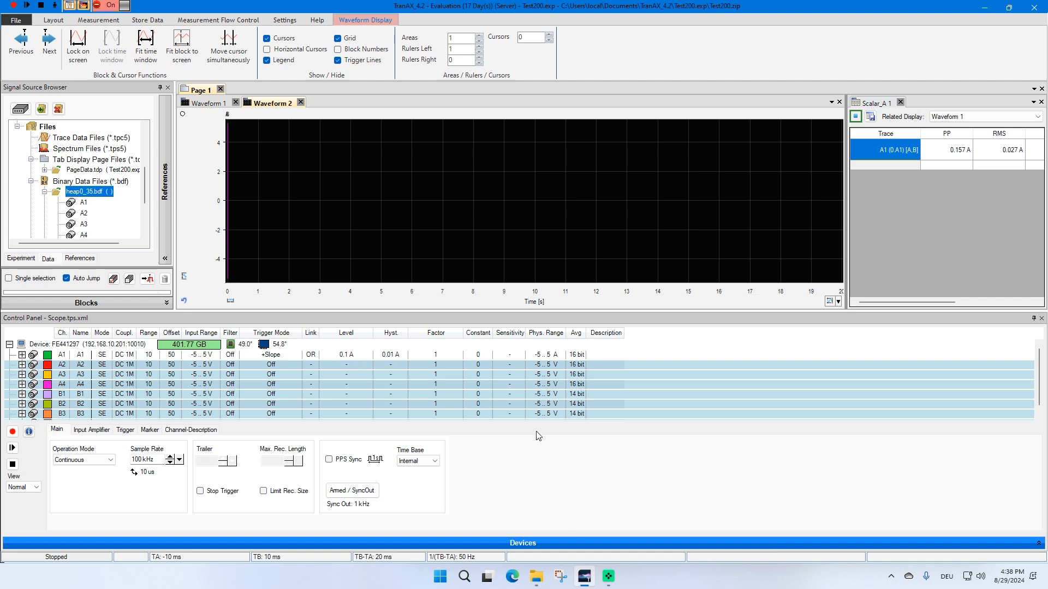
pyautogui.click(536, 577)
pyautogui.click(581, 532)
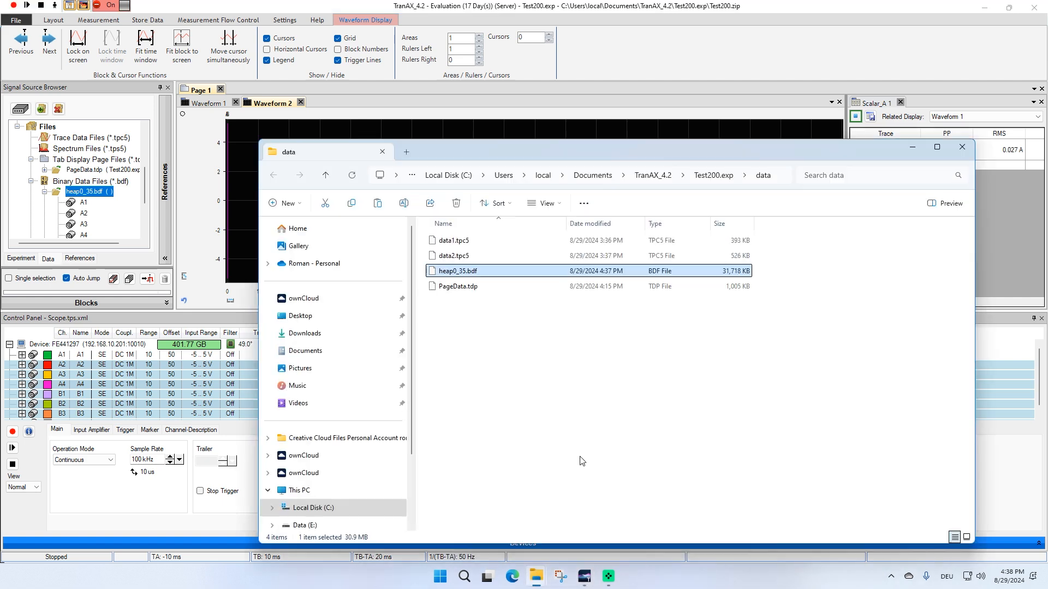
# Drag data1.tpc5 and heap0_35.bdf from the data folder into Waveform 2
pyautogui.moveTo(519, 152); pyautogui.dragTo(710, 228)
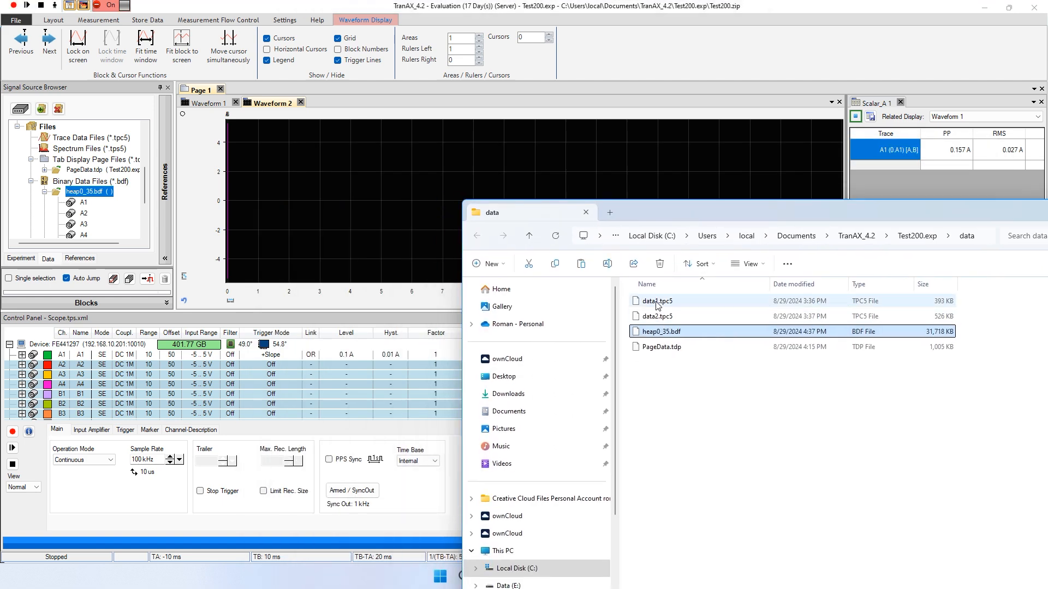
pyautogui.moveTo(659, 305)
pyautogui.mouseDown()
pyautogui.moveTo(398, 202)
pyautogui.moveTo(382, 207)
pyautogui.mouseUp()
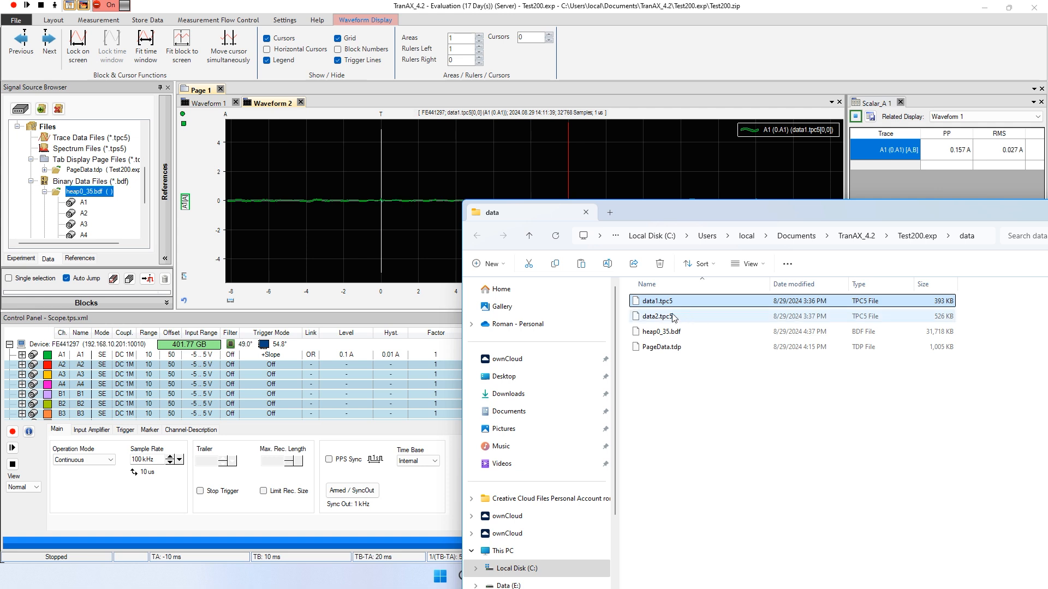
pyautogui.click(638, 332)
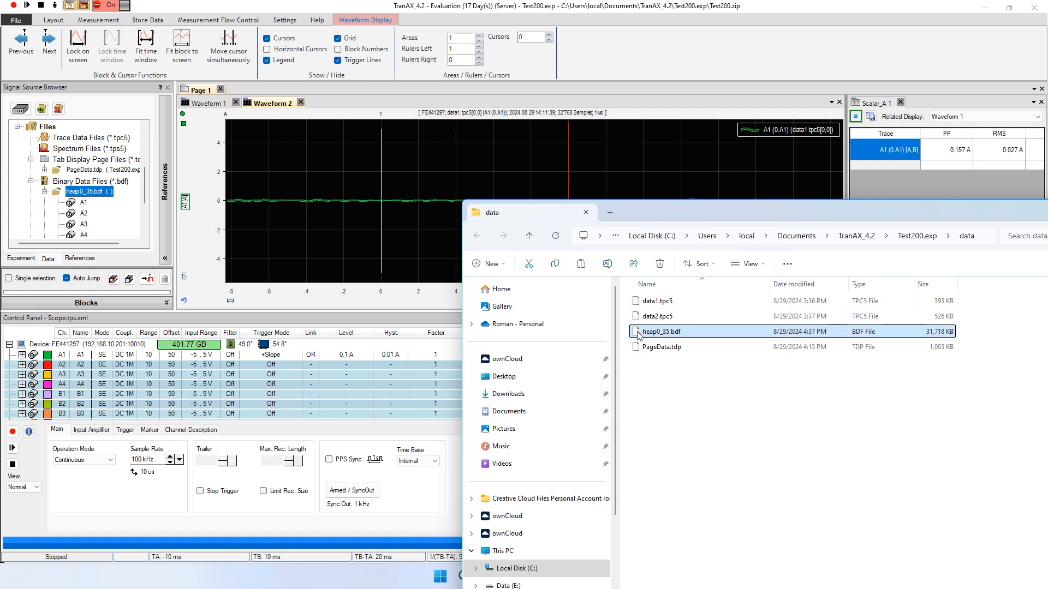
pyautogui.moveTo(656, 326); pyautogui.dragTo(383, 186)
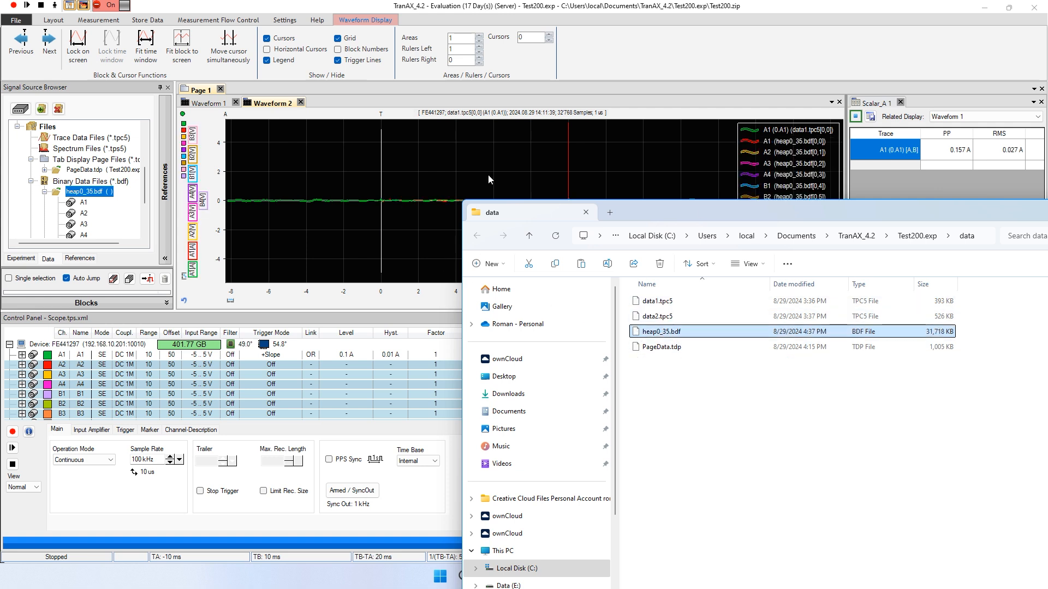
# Drag PageData.tdp from the data folder into Waveform 2 as well
pyautogui.click(689, 350)
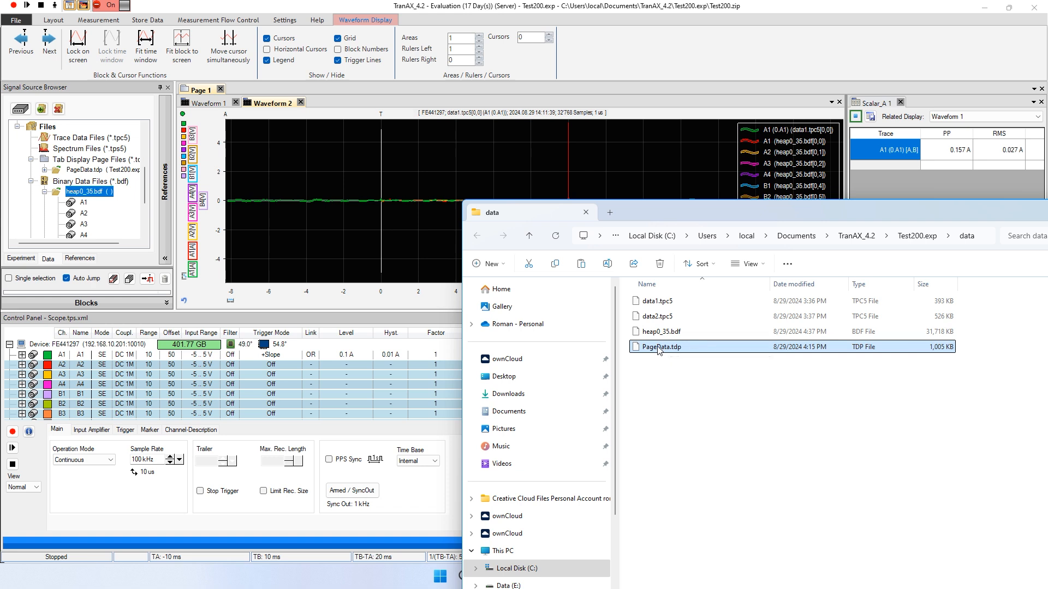
pyautogui.moveTo(618, 235); pyautogui.dragTo(455, 172)
pyautogui.click(544, 143)
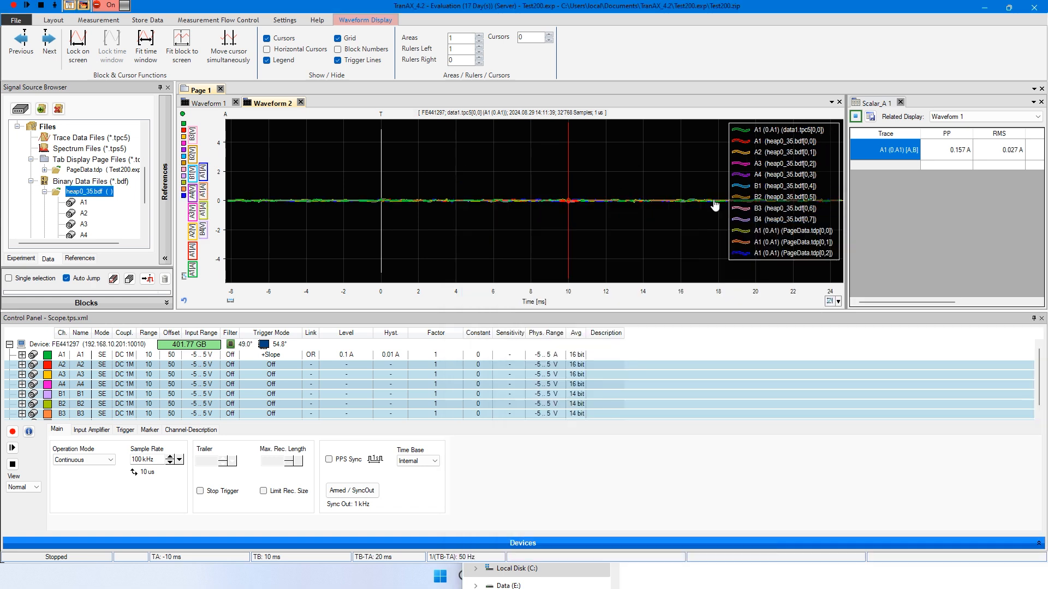
pyautogui.scroll(-3, 318, 295)
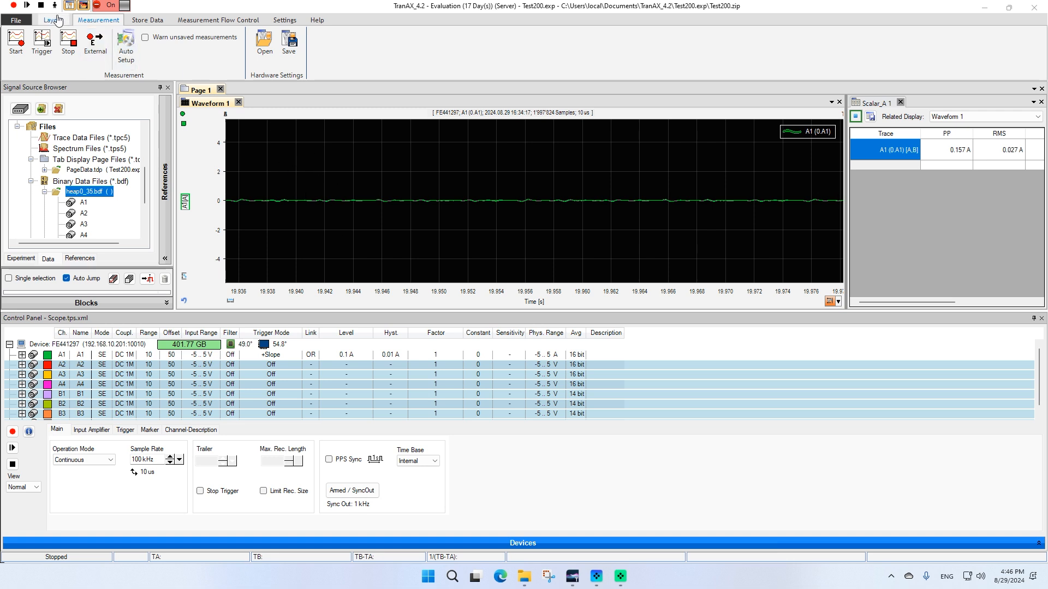
# Add a Documentation display and collapse the control panel and signal source browser to enlarge the page
pyautogui.click(53, 20)
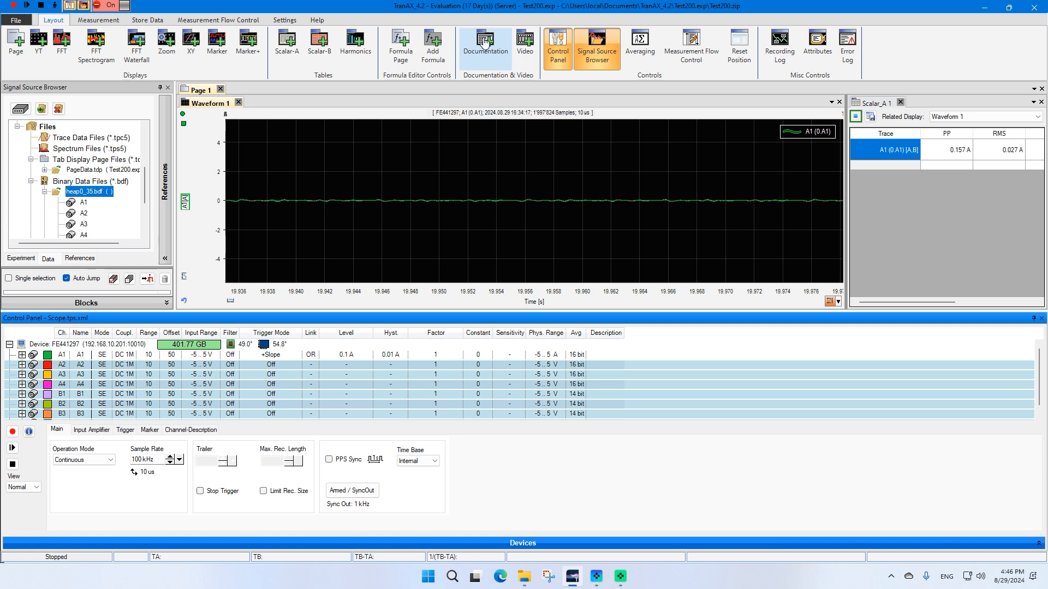
pyautogui.click(485, 42)
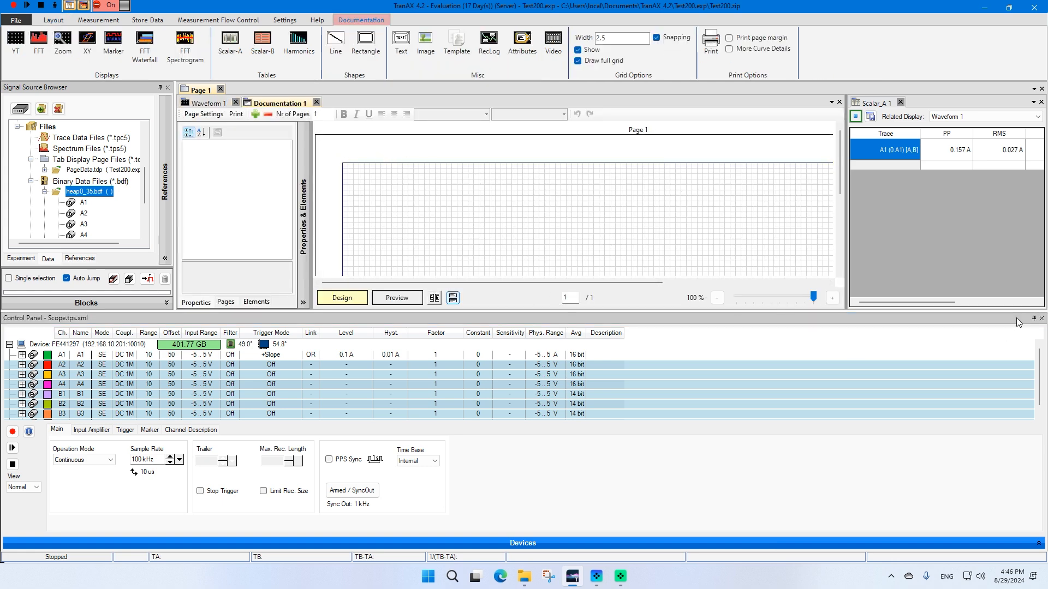
pyautogui.click(1034, 318)
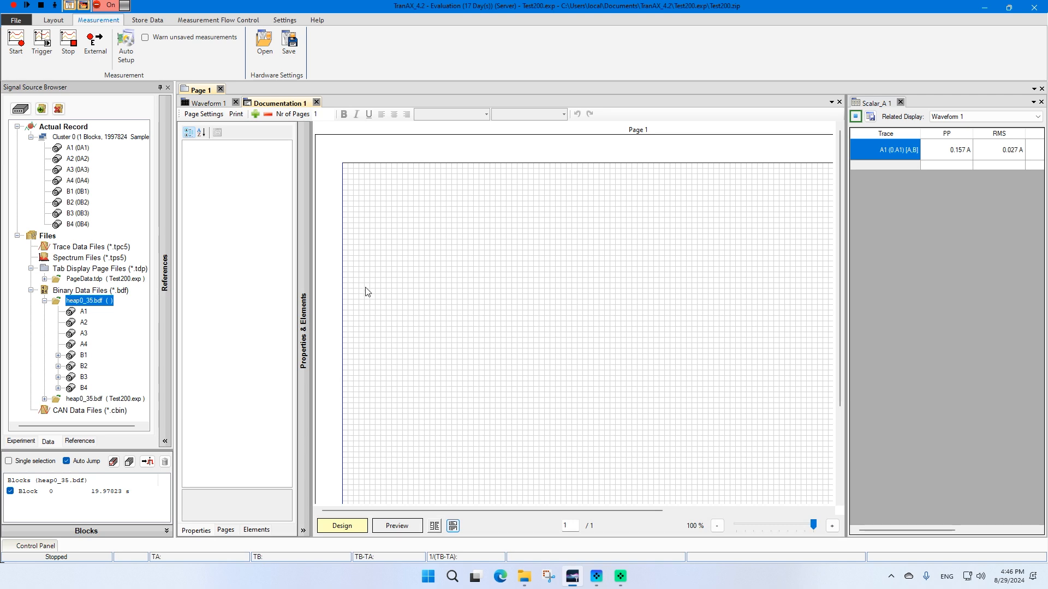
pyautogui.click(160, 88)
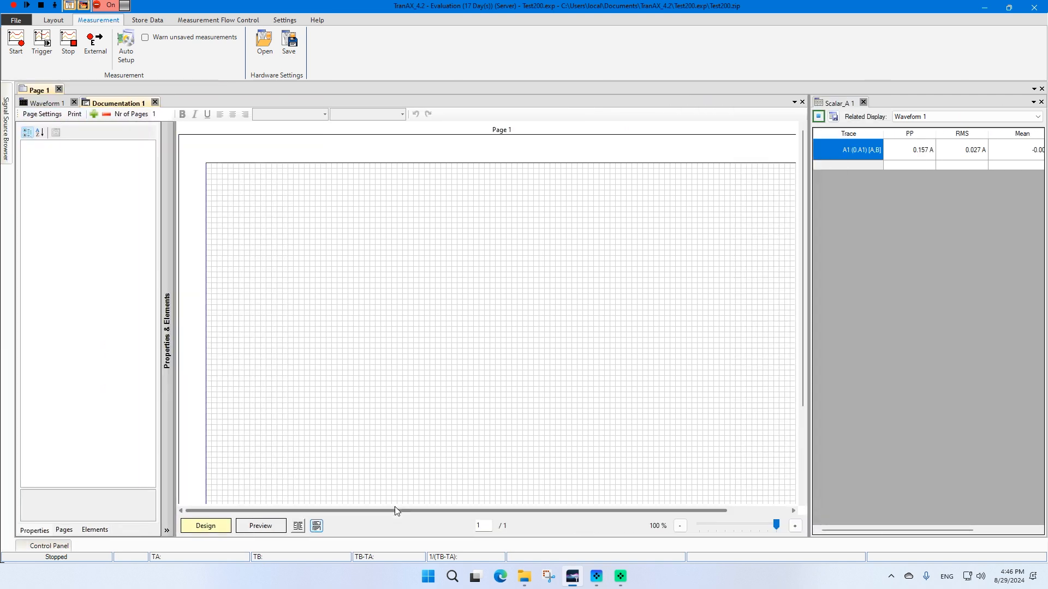
pyautogui.moveTo(395, 506); pyautogui.dragTo(432, 507)
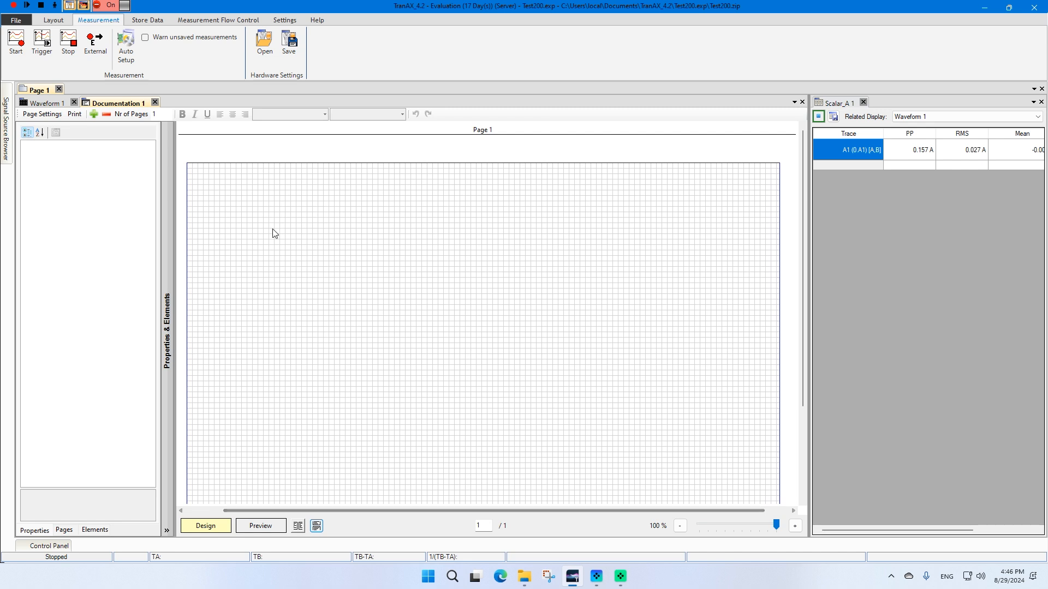
pyautogui.click(212, 22)
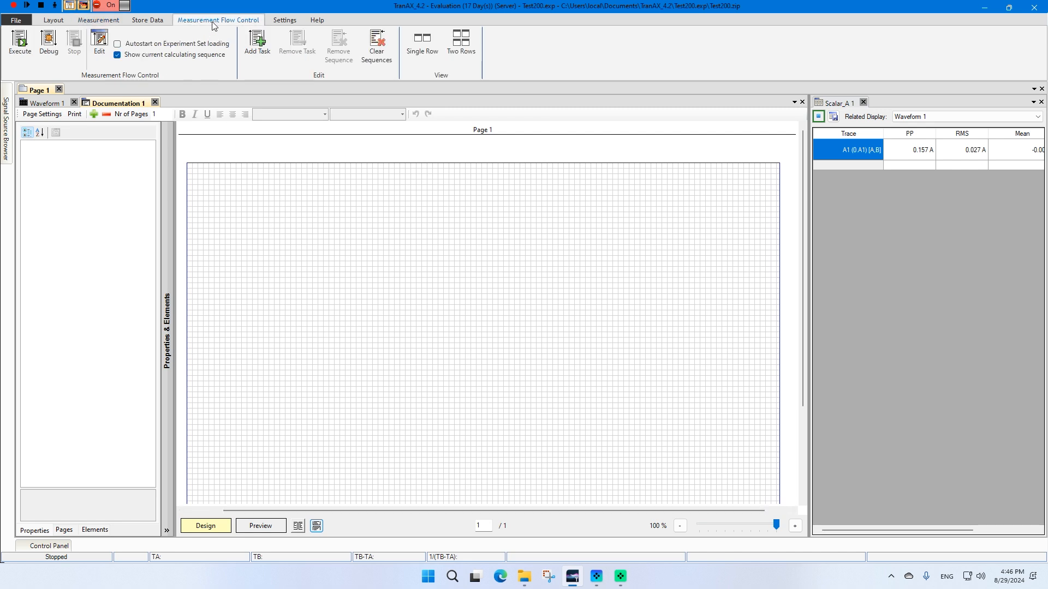
pyautogui.click(248, 97)
# Place a YT waveform display about 105 wide and 92.5 high on the documentation page's upper left
pyautogui.click(27, 60)
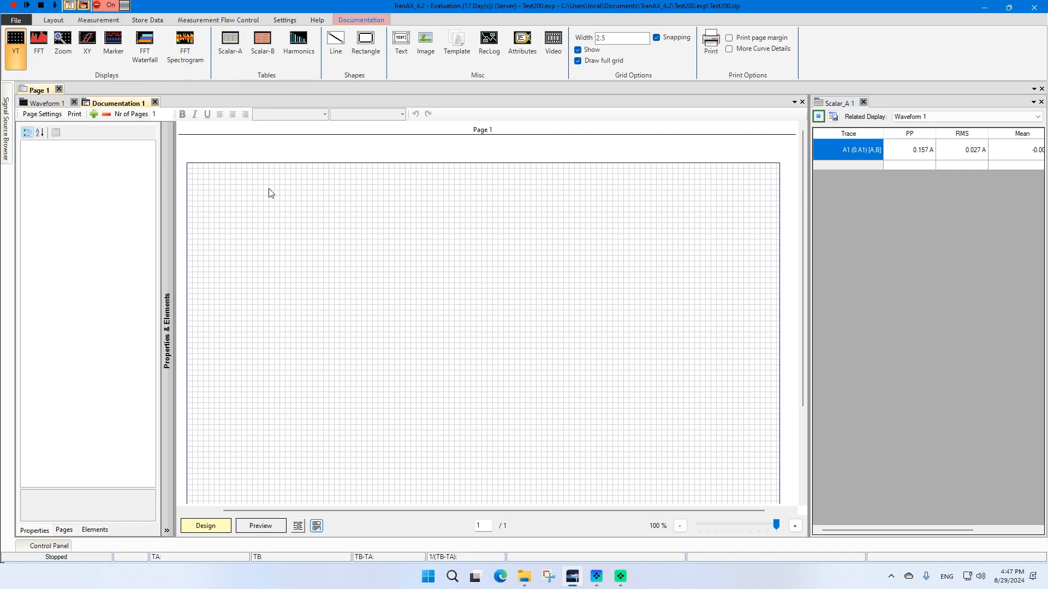
pyautogui.moveTo(269, 190); pyautogui.dragTo(500, 399)
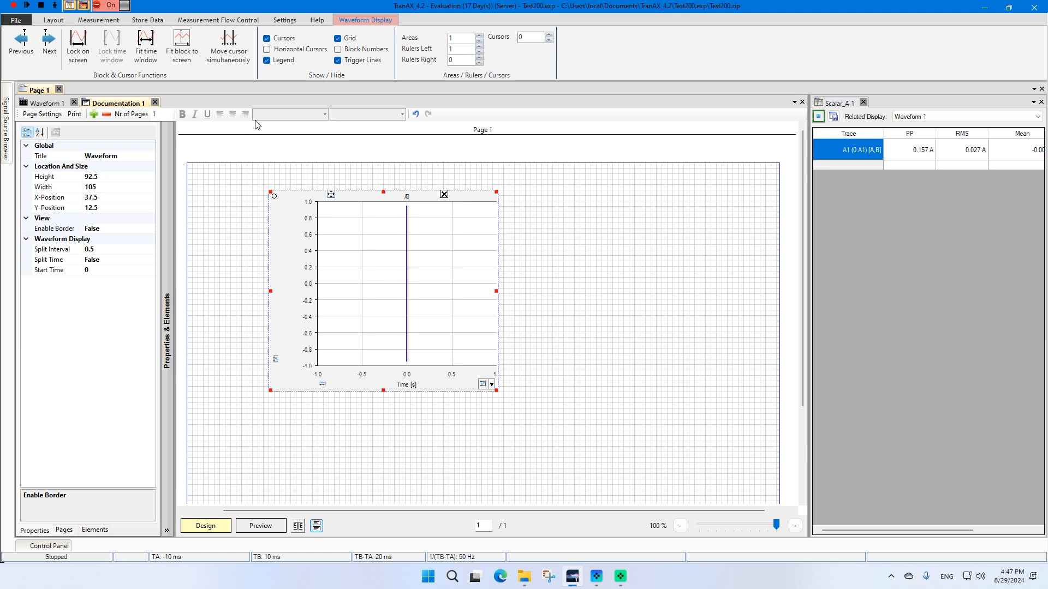
pyautogui.click(14, 83)
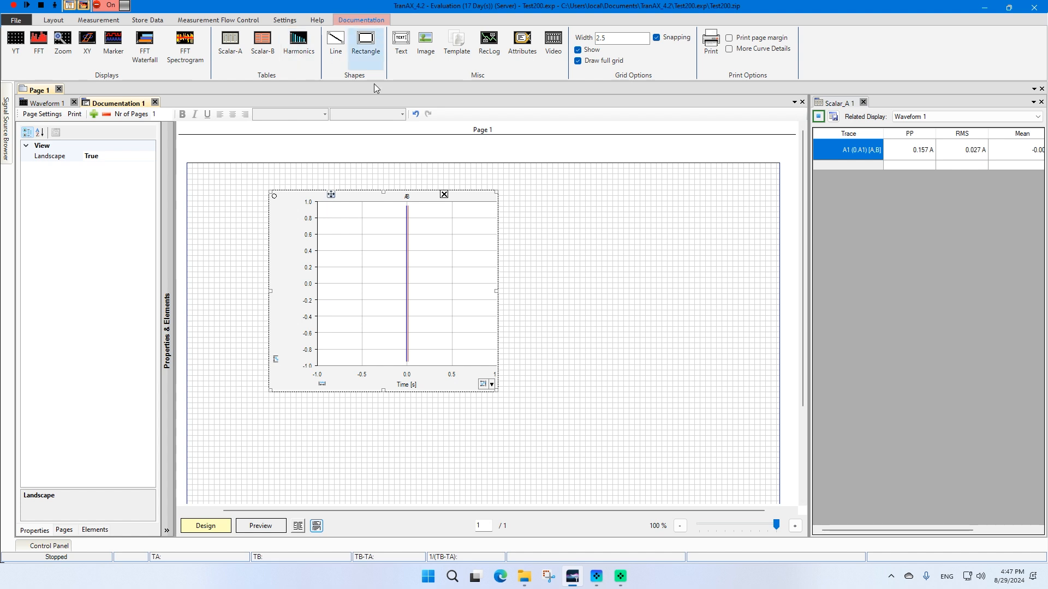
# Draw a sloping line below the waveform and a rectangle about 75 by 47.5 to its right
pyautogui.click(331, 46)
pyautogui.moveTo(264, 425); pyautogui.dragTo(623, 459)
pyautogui.click(365, 41)
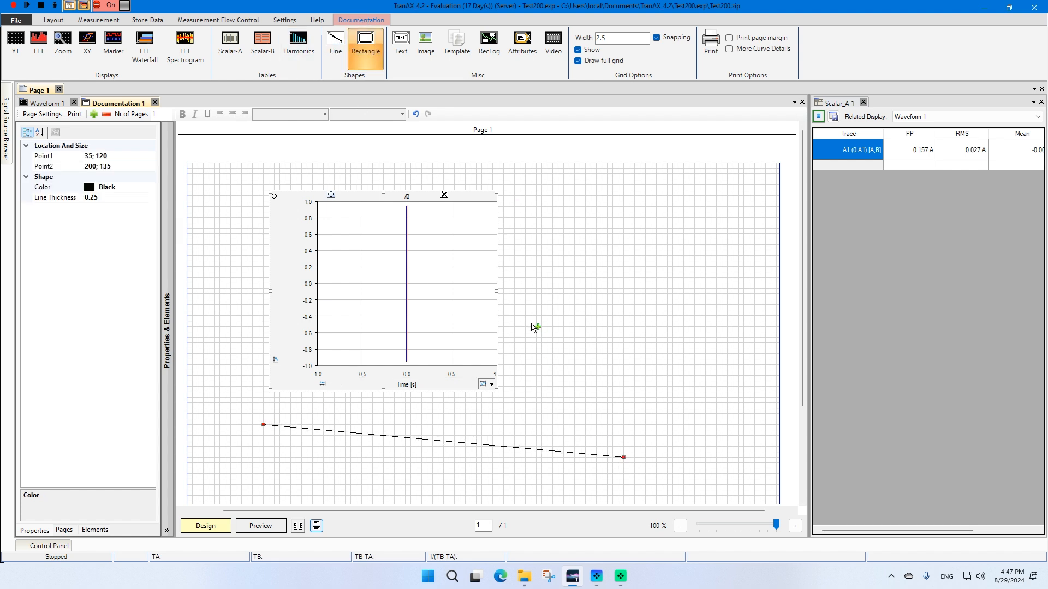
pyautogui.moveTo(536, 310); pyautogui.dragTo(700, 414)
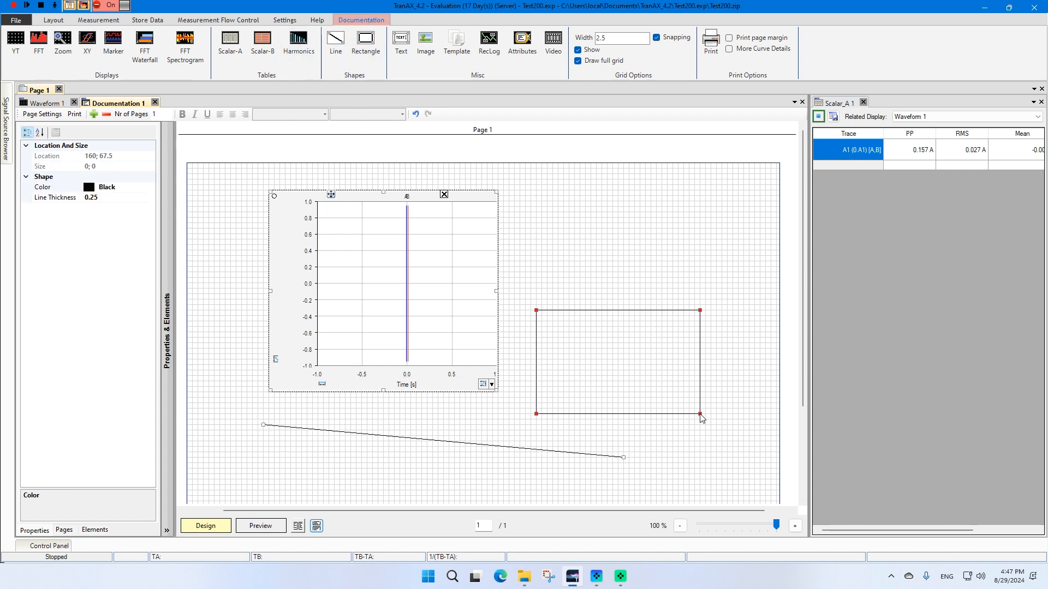
# Add a text box reading "My Measurement Report" at the page's upper right and preview the page
pyautogui.click(401, 44)
pyautogui.moveTo(538, 192); pyautogui.dragTo(682, 267)
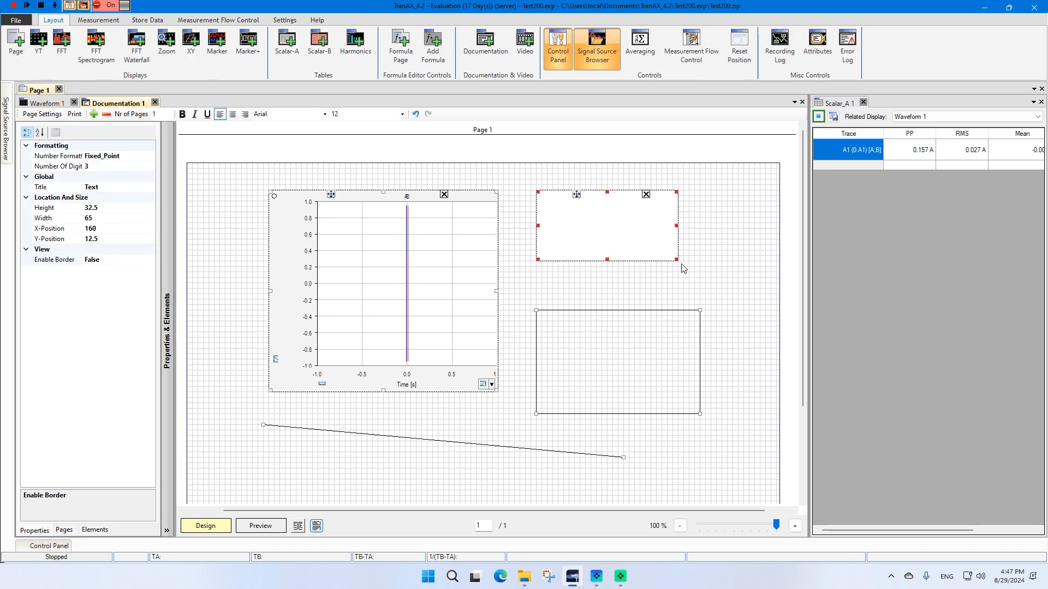
pyautogui.write('My Measurement Report')
pyautogui.click(705, 217)
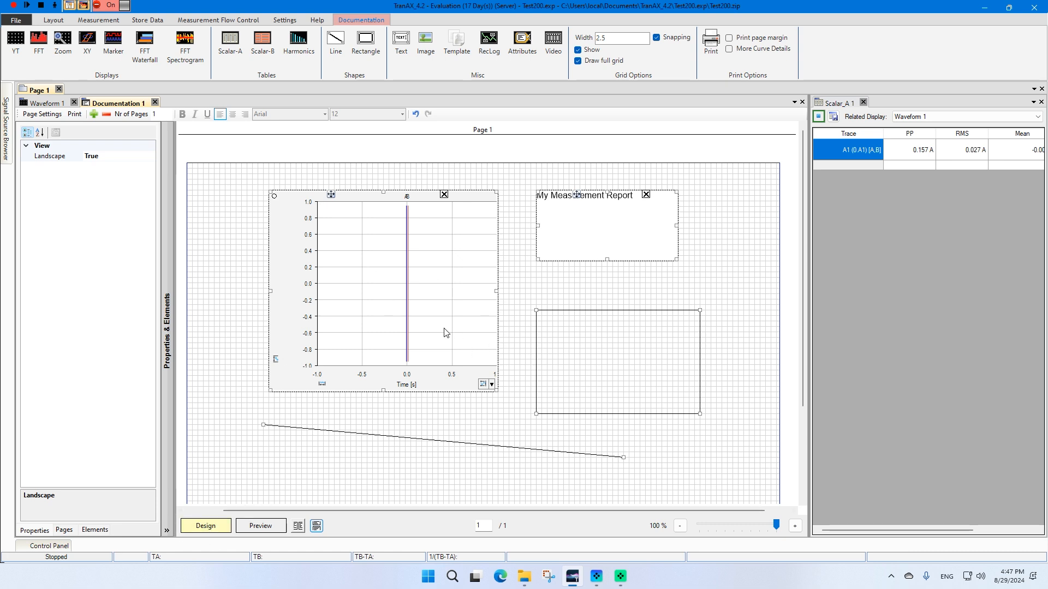
pyautogui.click(253, 527)
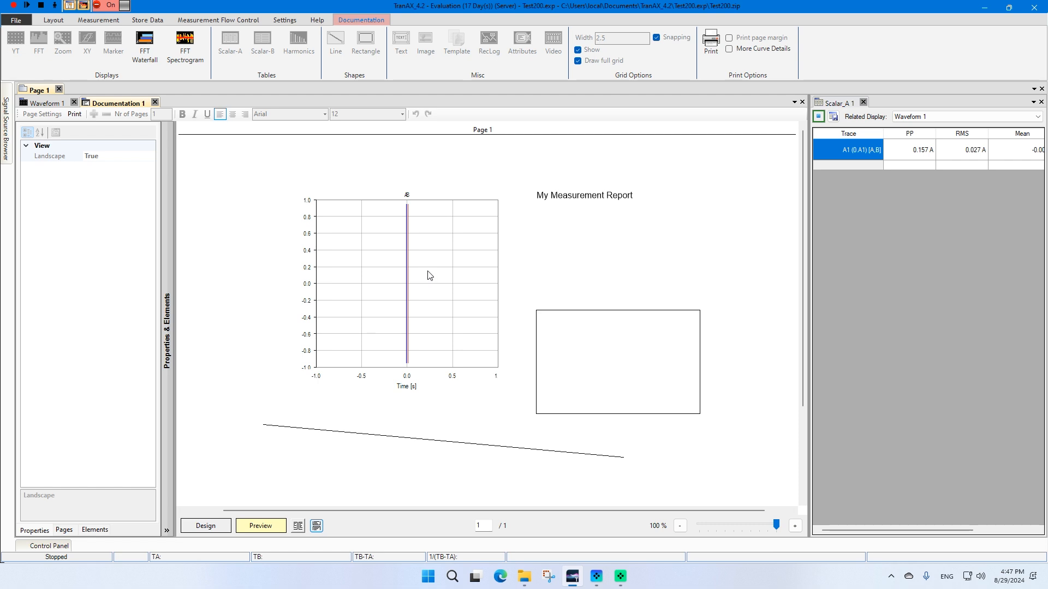
pyautogui.click(215, 525)
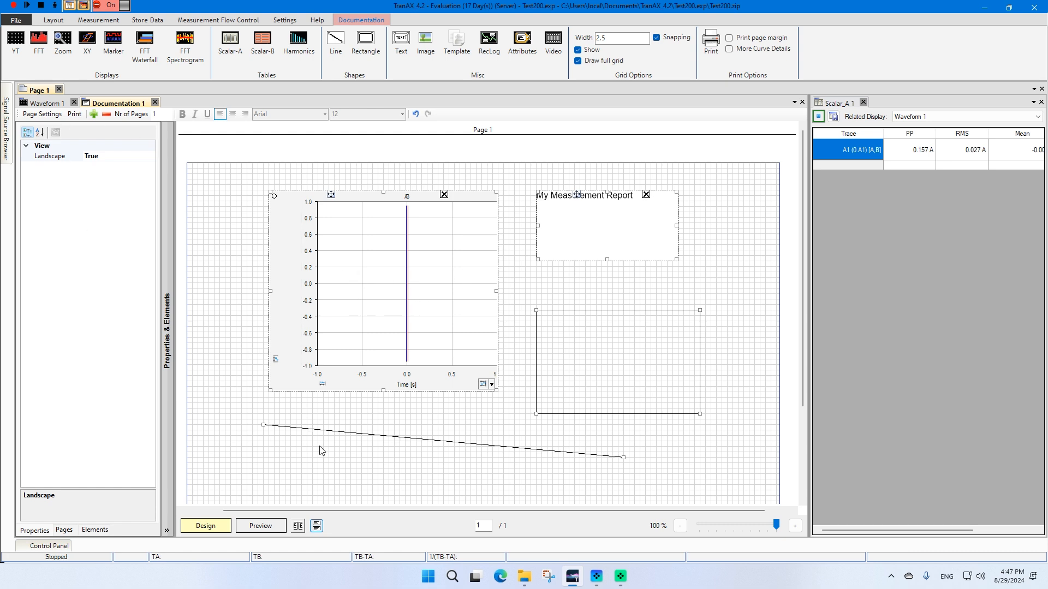
pyautogui.moveTo(11, 116)
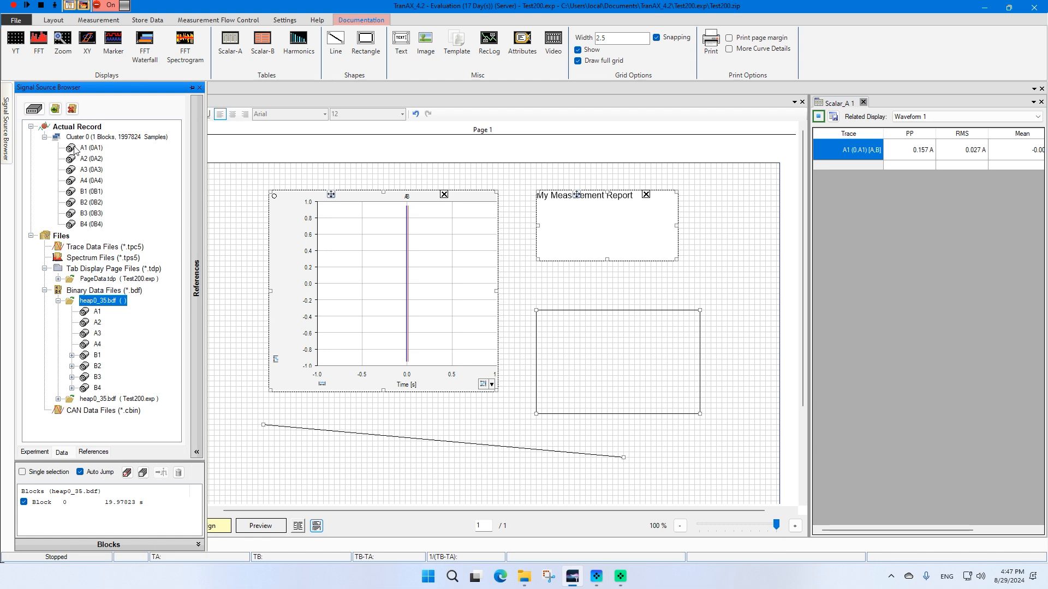
pyautogui.moveTo(86, 148); pyautogui.dragTo(366, 241)
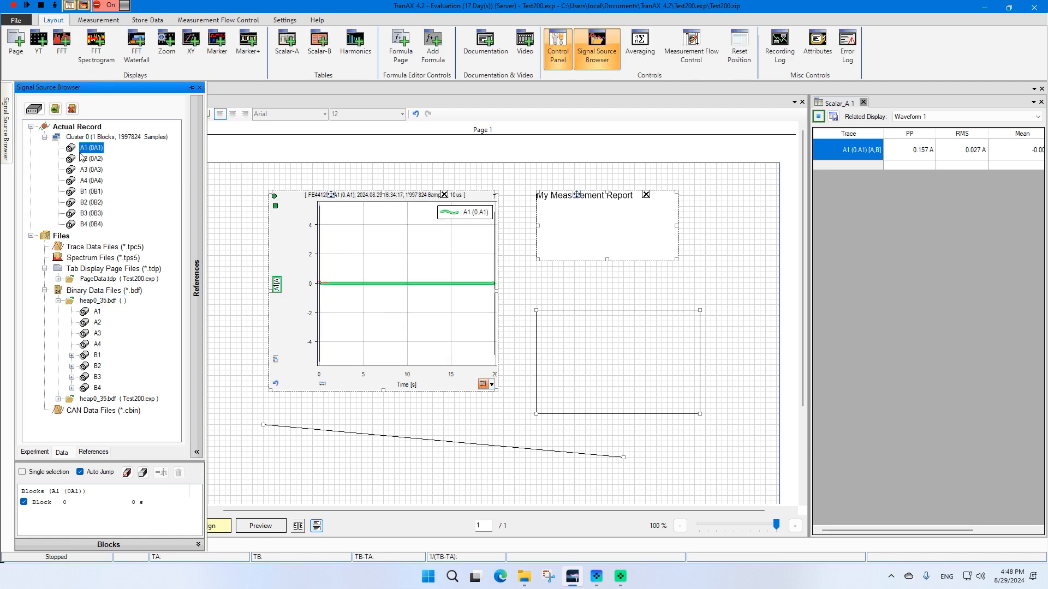
pyautogui.rightClick(277, 210)
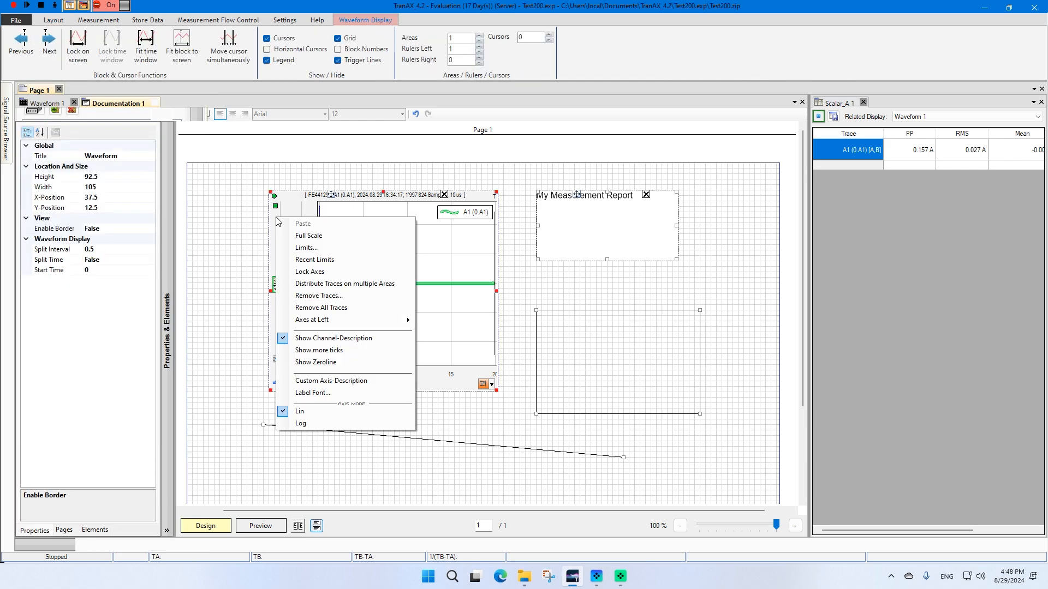
pyautogui.click(306, 294)
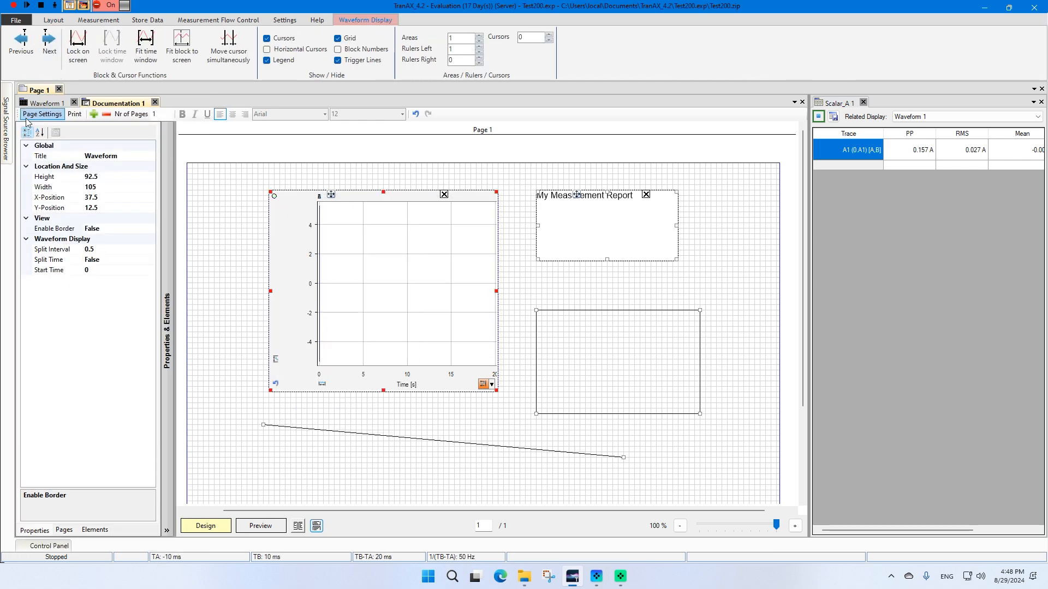
# Drag heap0_35.bdf's A1 trace into the report's waveform, zoom to around 9.76 s, and preview the page
pyautogui.click(6, 133)
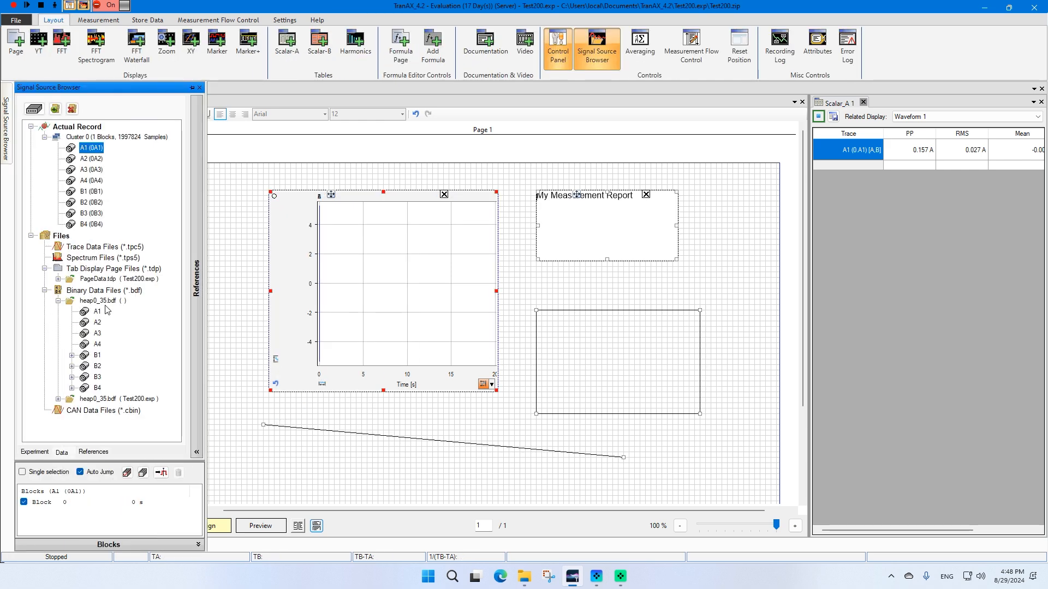
pyautogui.moveTo(98, 311); pyautogui.dragTo(281, 266)
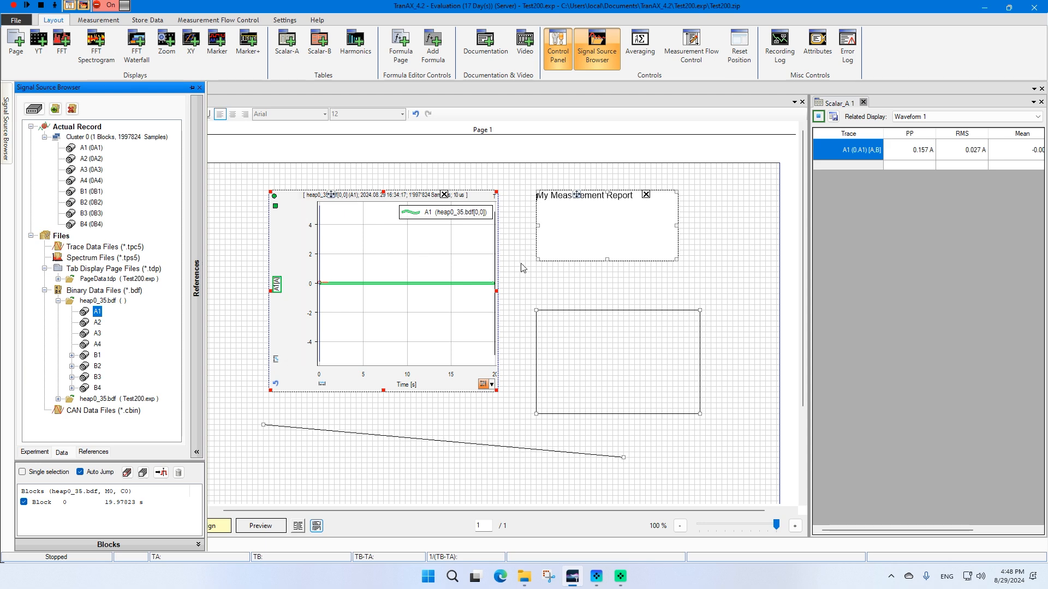
pyautogui.moveTo(390, 276); pyautogui.dragTo(423, 295)
pyautogui.moveTo(365, 242); pyautogui.dragTo(434, 309)
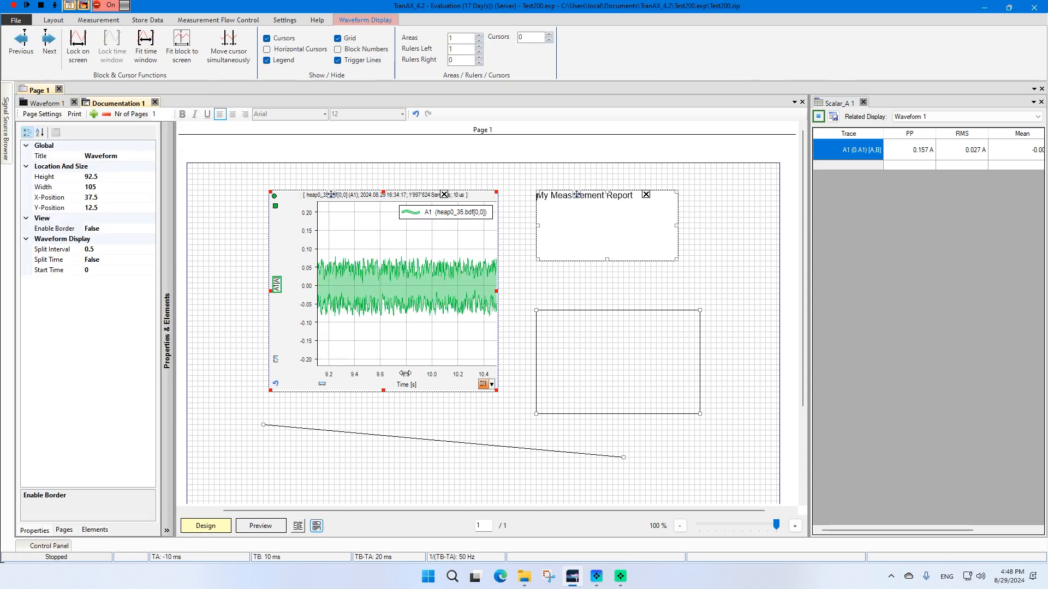
pyautogui.moveTo(405, 373); pyautogui.dragTo(817, 433)
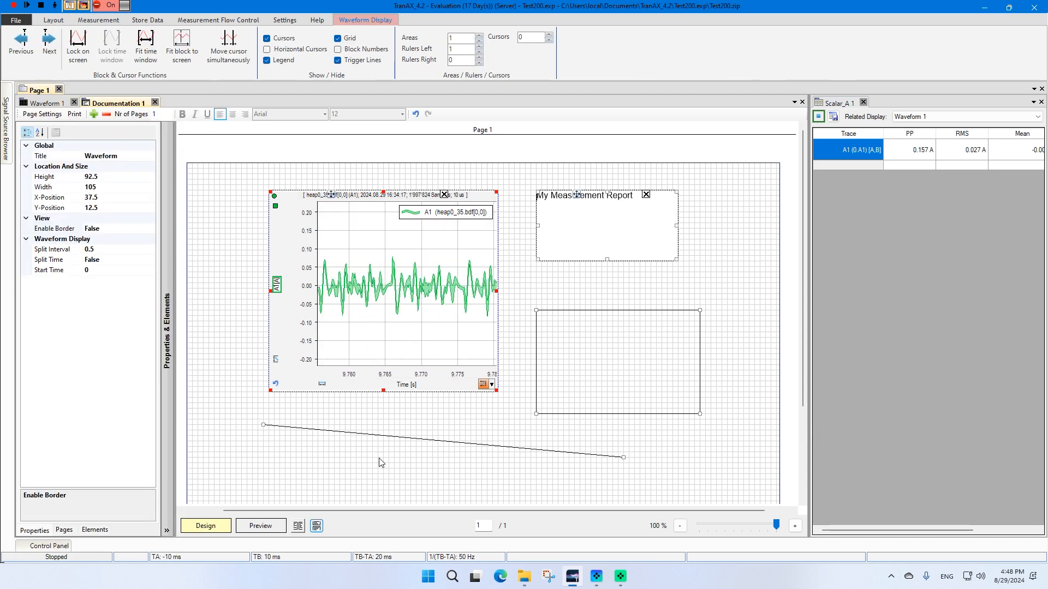
pyautogui.click(261, 526)
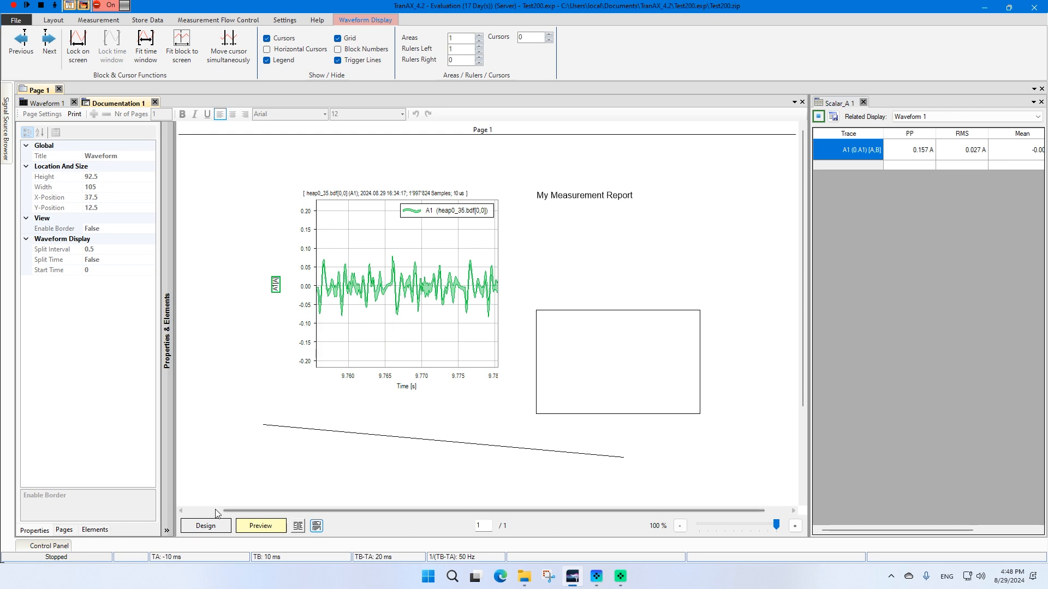
pyautogui.click(216, 527)
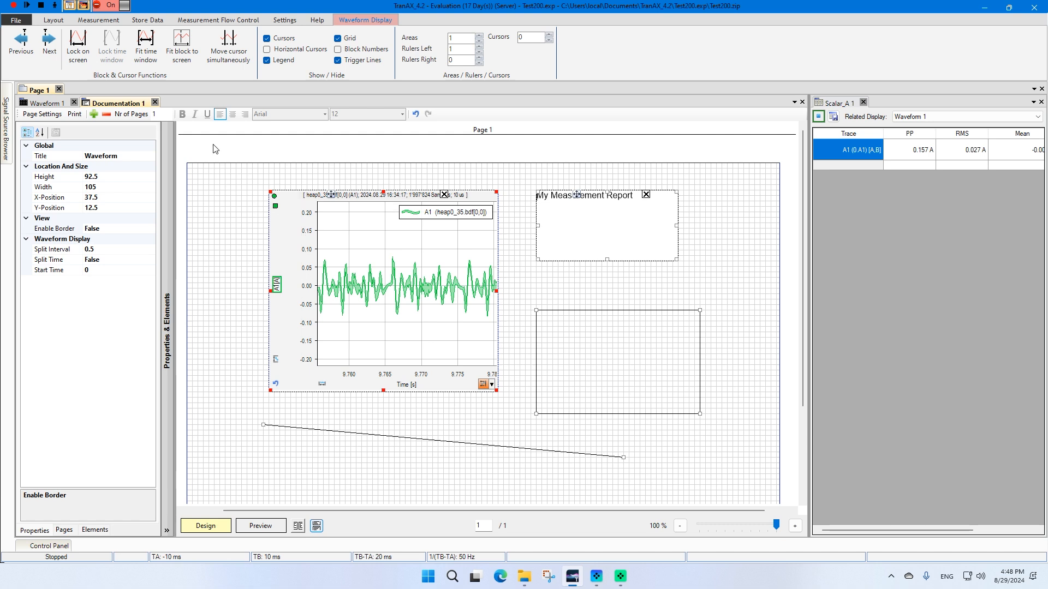
# Close the current documentation panel and create a new documentation page from the Waveform 1 display
pyautogui.click(155, 103)
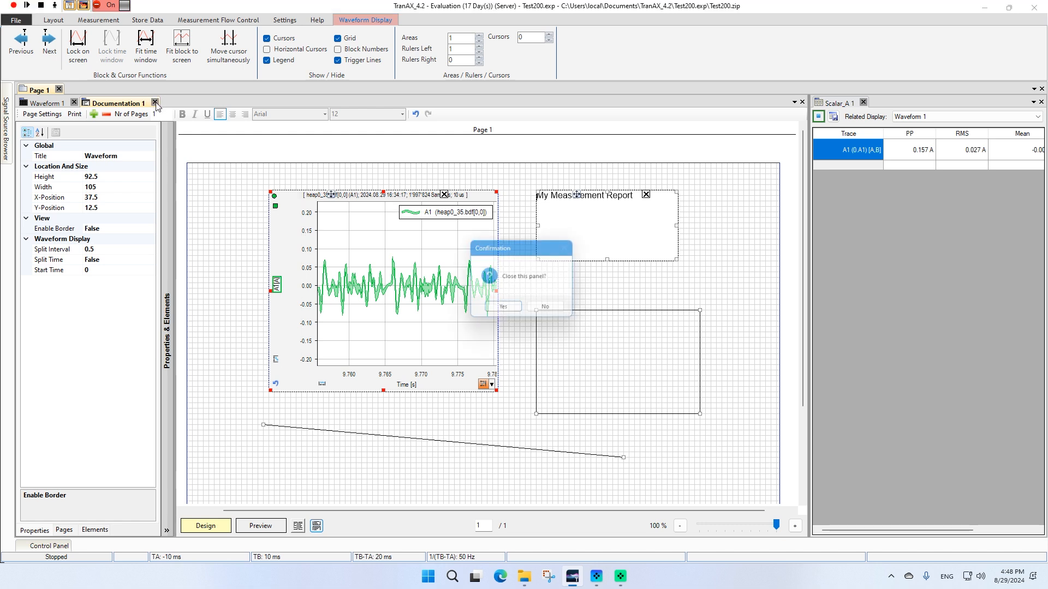
pyautogui.click(503, 306)
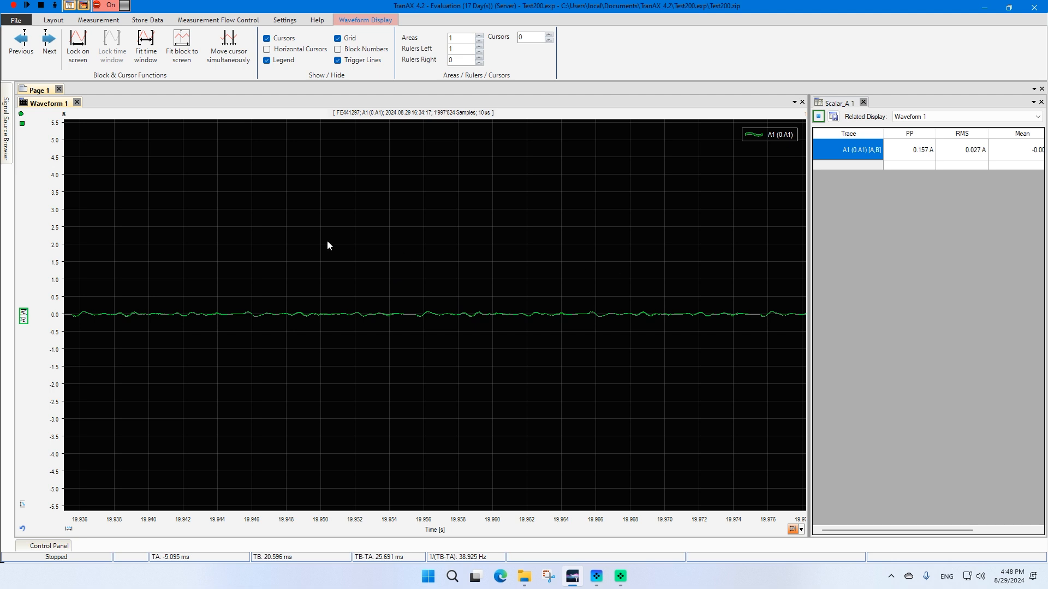
pyautogui.rightClick(41, 93)
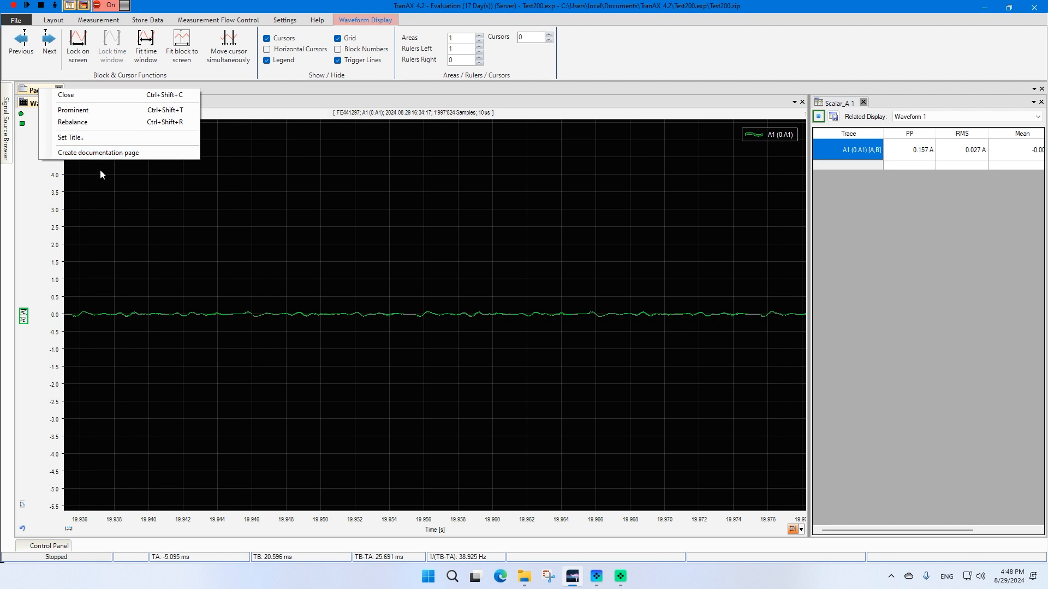
pyautogui.click(104, 154)
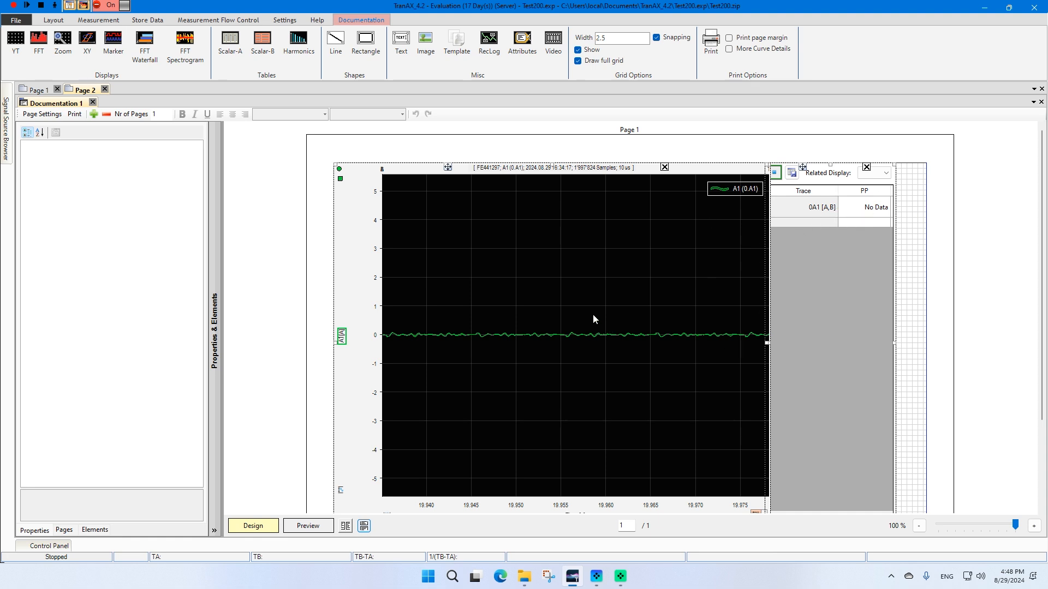
# Give the documentation page's waveform display a white background and preview the page
pyautogui.click(505, 231)
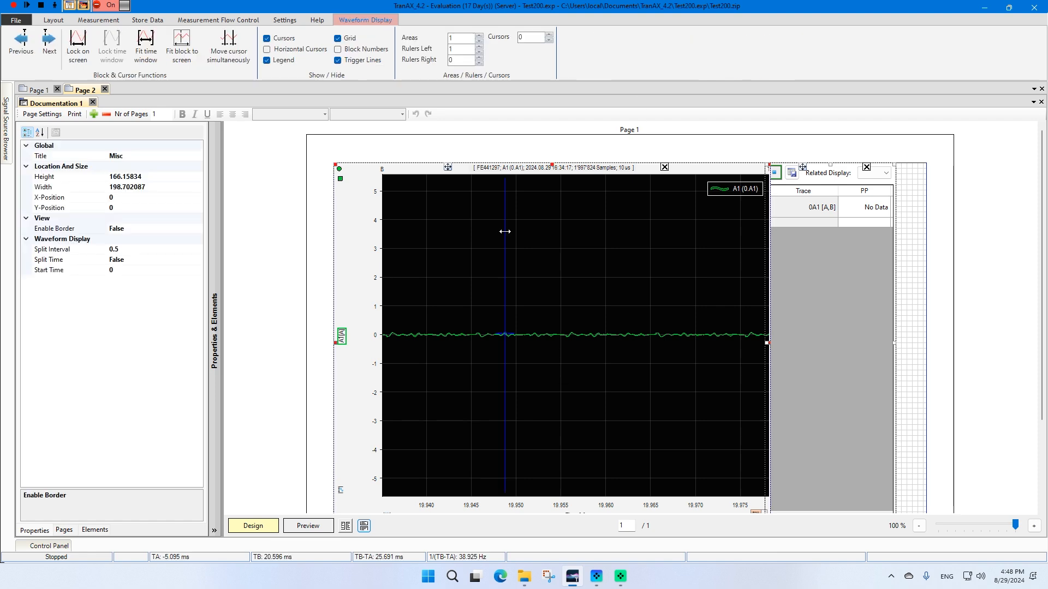
pyautogui.rightClick(493, 229)
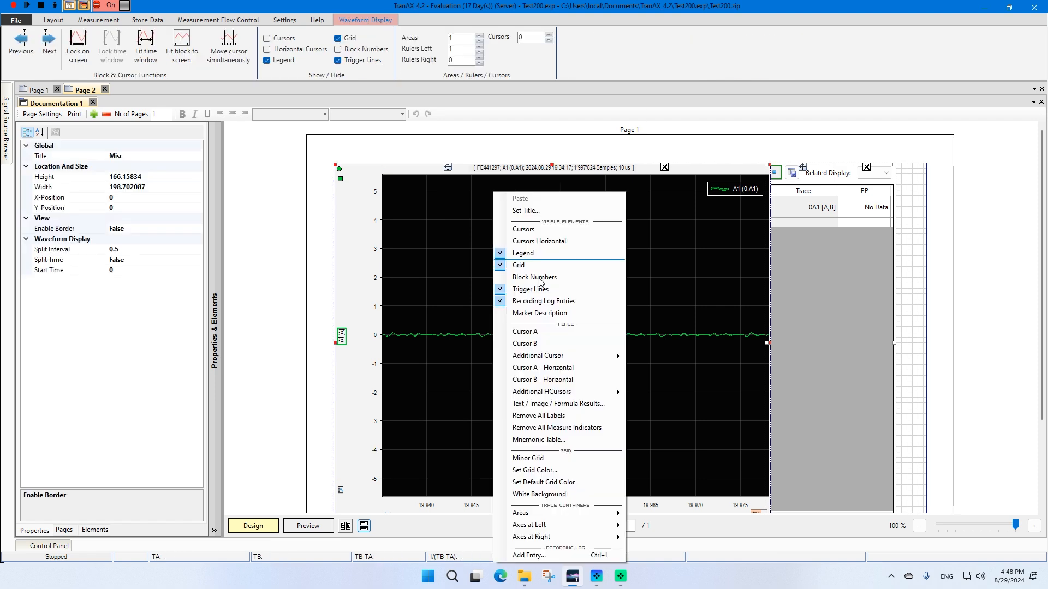
pyautogui.click(549, 494)
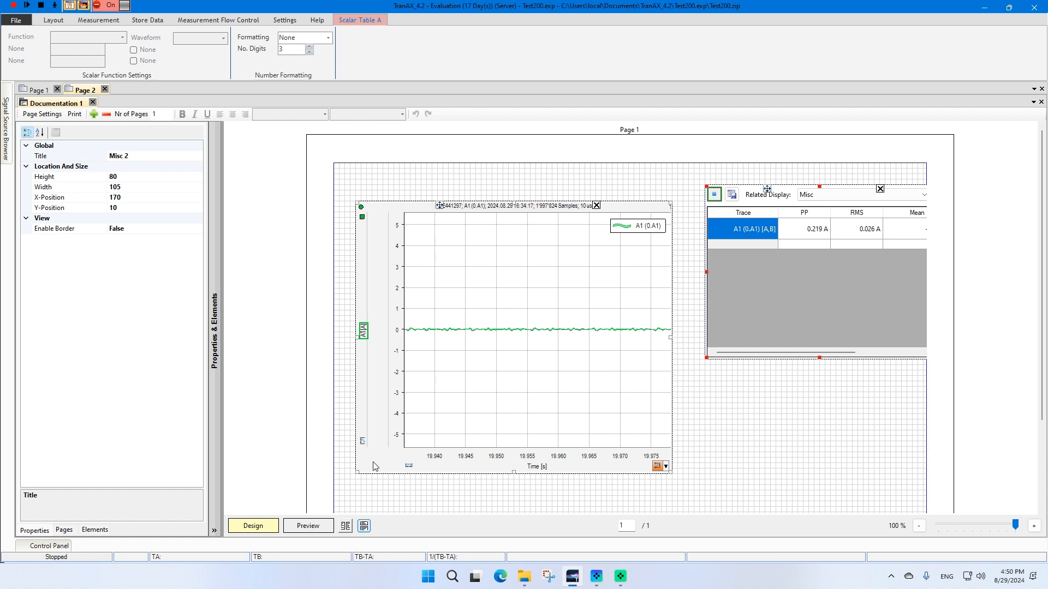
pyautogui.click(307, 527)
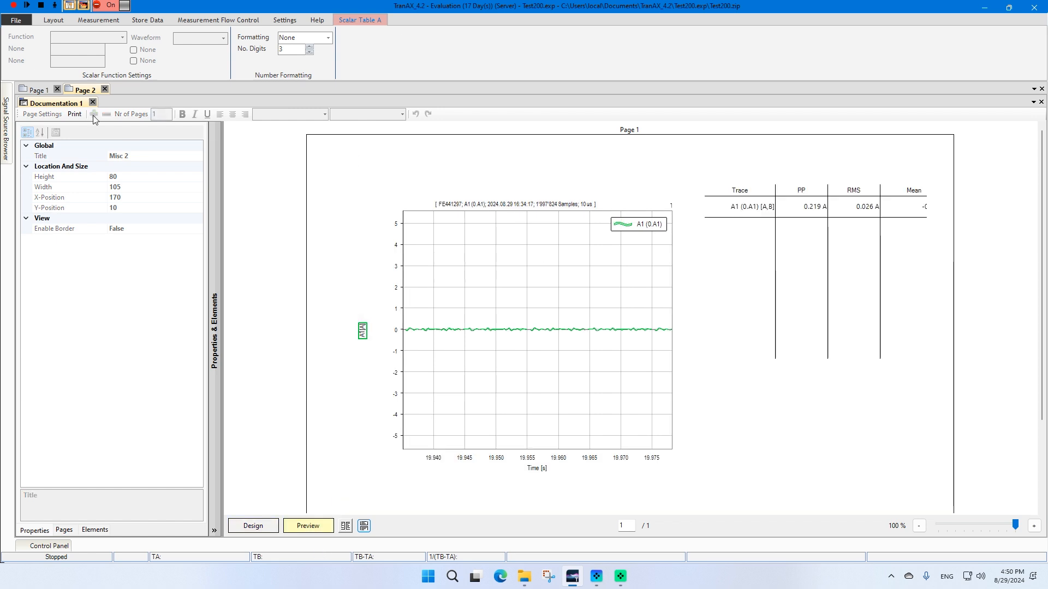
# Print the documentation page, choosing the Elsys PDF Printer as the printer
pyautogui.click(75, 115)
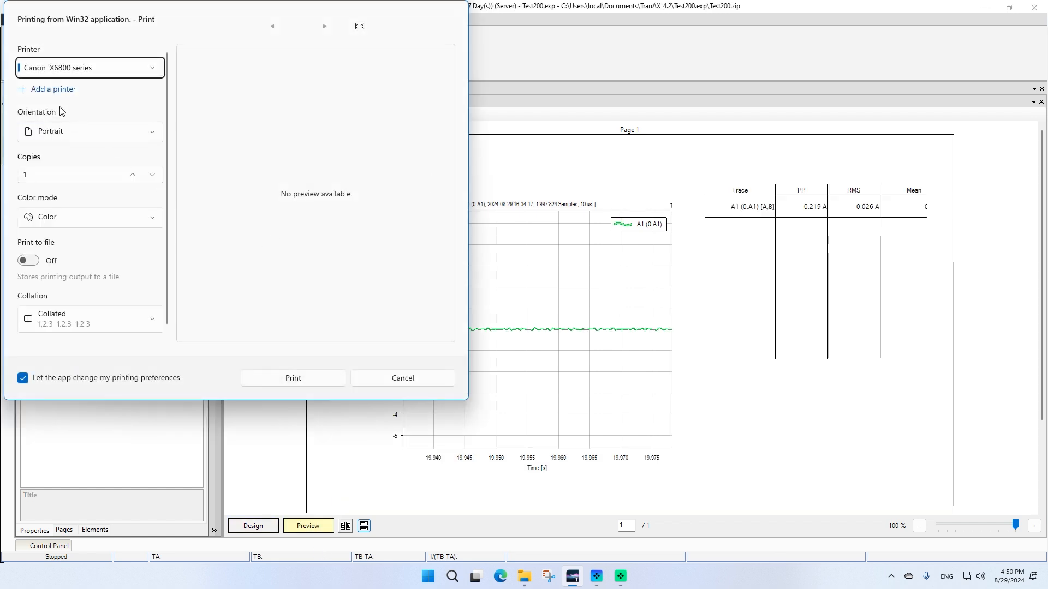
pyautogui.click(75, 65)
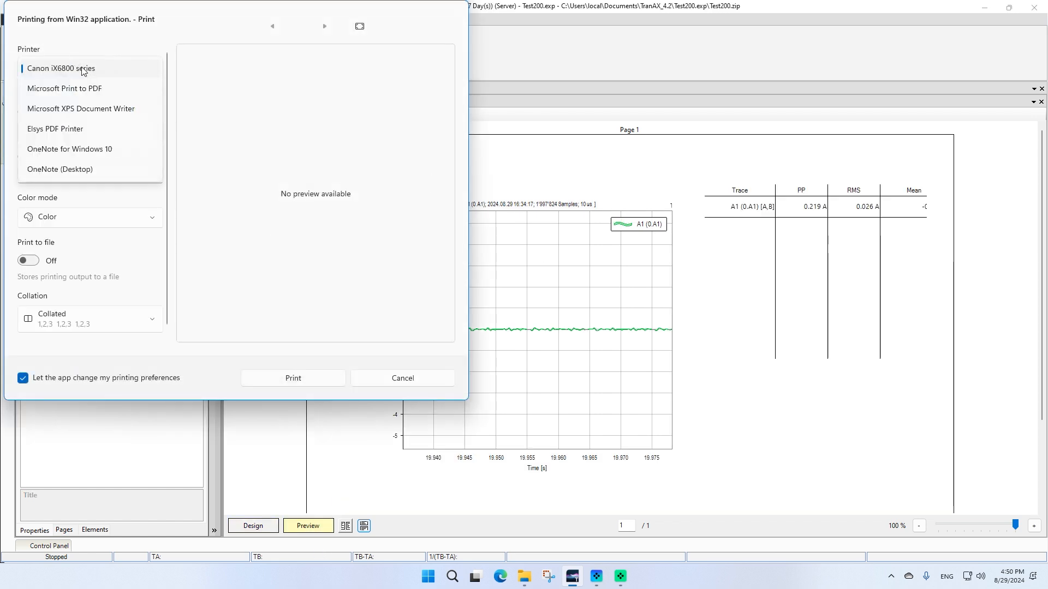
pyautogui.click(57, 131)
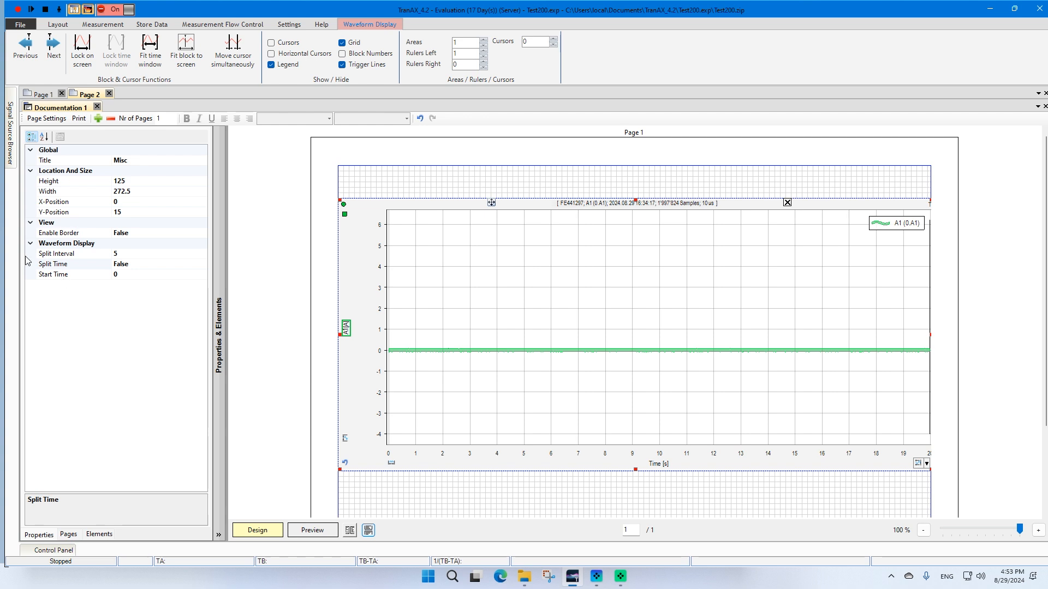
# Set the waveform's Split Time to True and add three more pages to the documentation
pyautogui.click(142, 267)
pyautogui.click(129, 277)
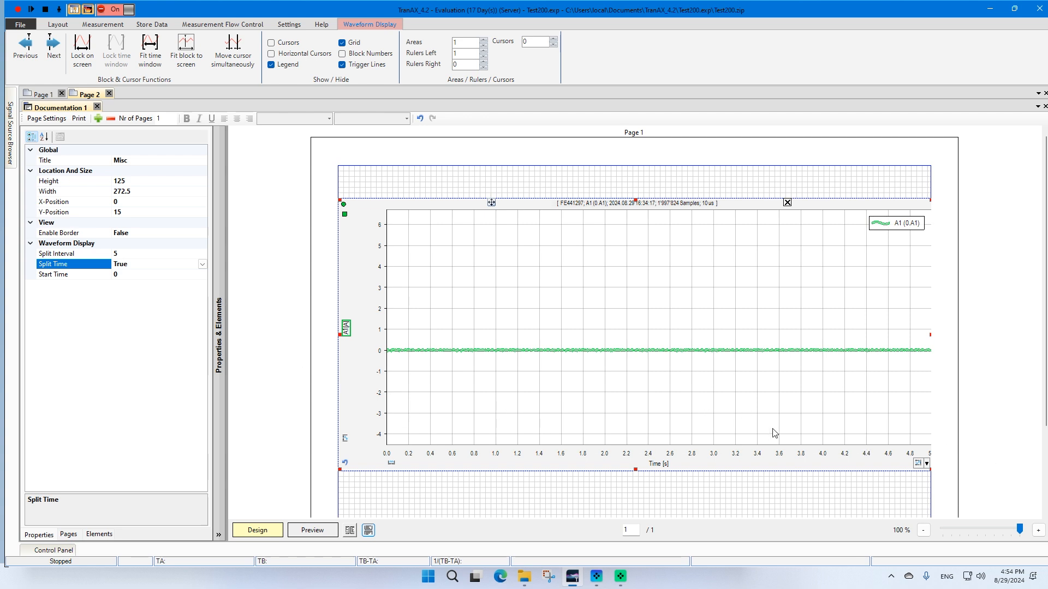
pyautogui.click(98, 119)
pyautogui.click(98, 119)
pyautogui.click(99, 119)
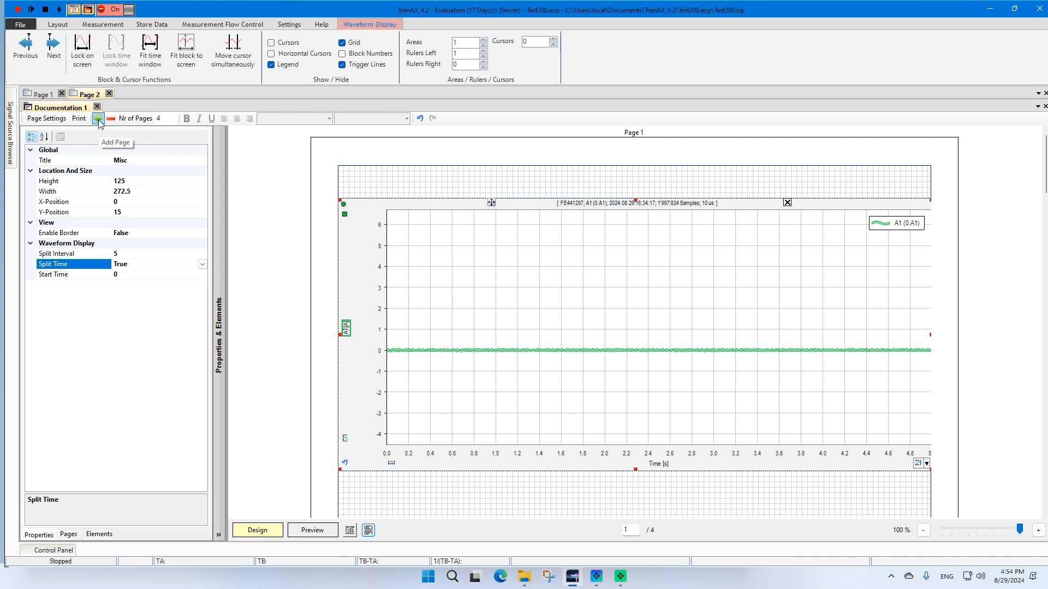
# Step through the four documentation pages in design and preview to examine each split time segment
pyautogui.click(68, 535)
pyautogui.click(52, 166)
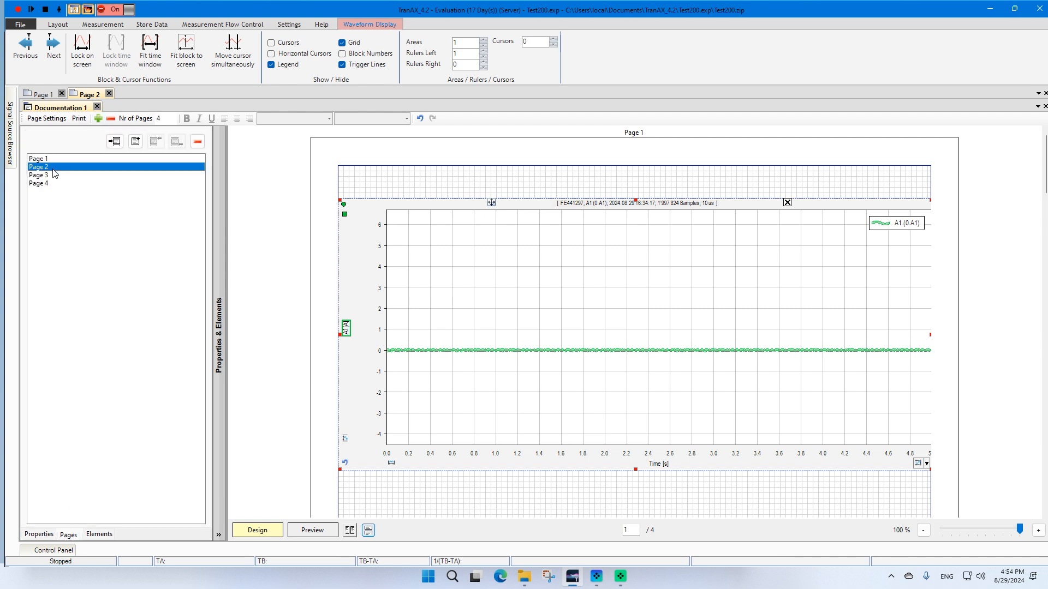
pyautogui.click(54, 176)
pyautogui.click(58, 187)
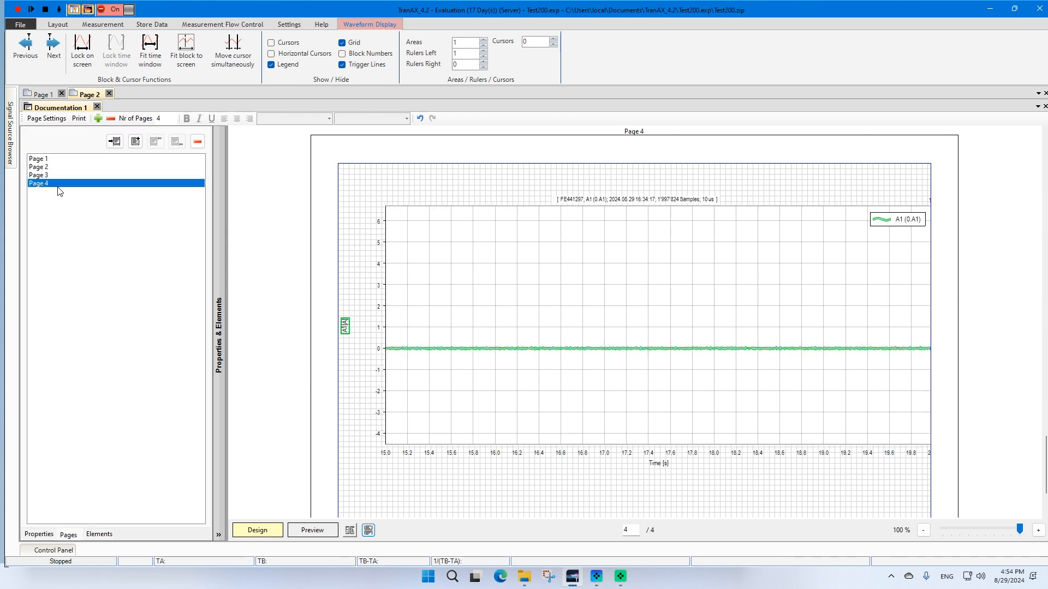
pyautogui.click(57, 176)
pyautogui.click(309, 531)
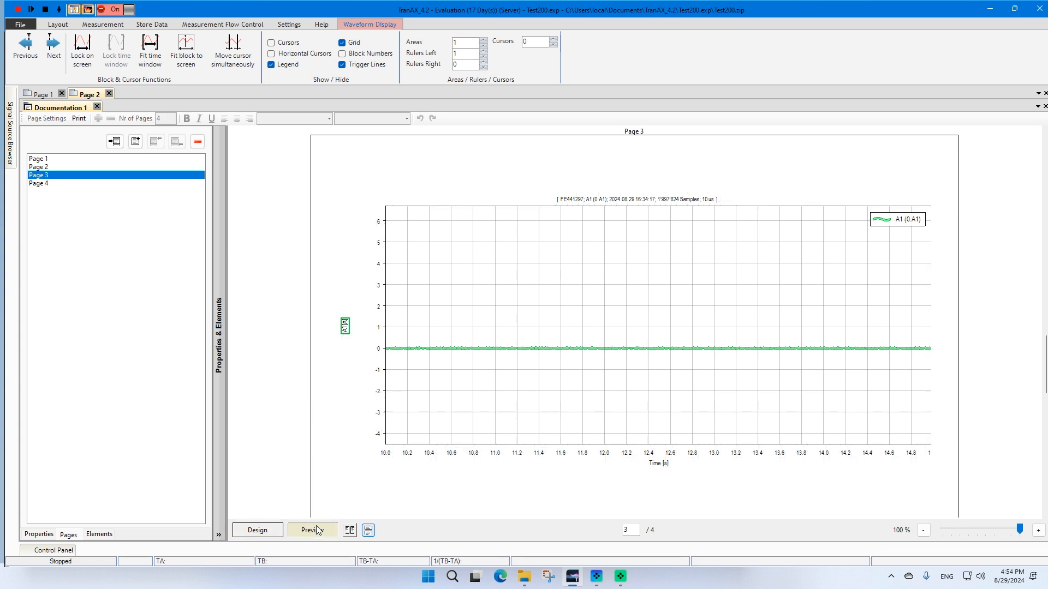
pyautogui.click(67, 167)
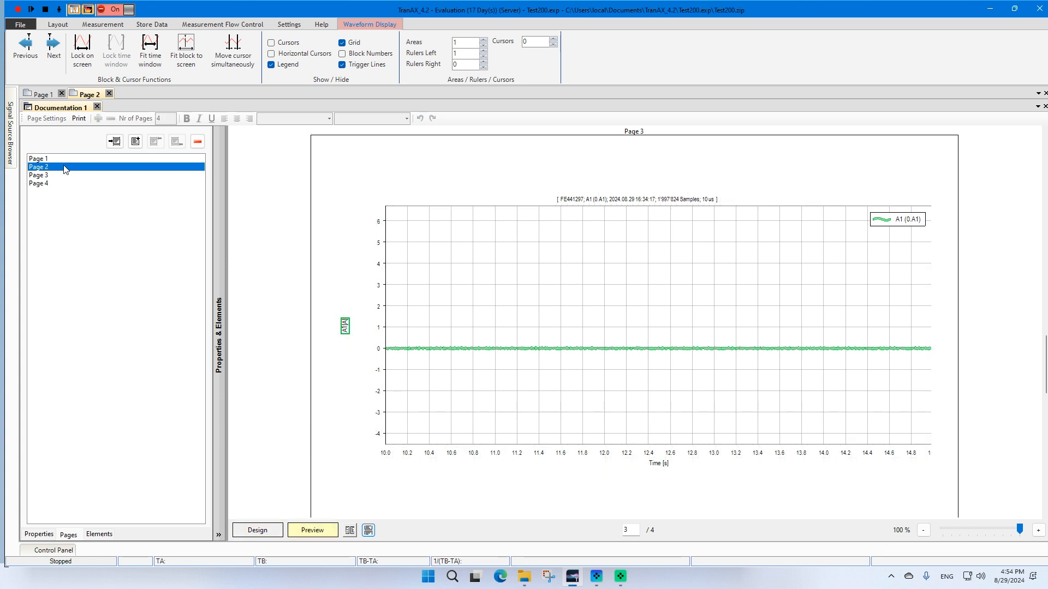
pyautogui.click(59, 159)
pyautogui.click(62, 168)
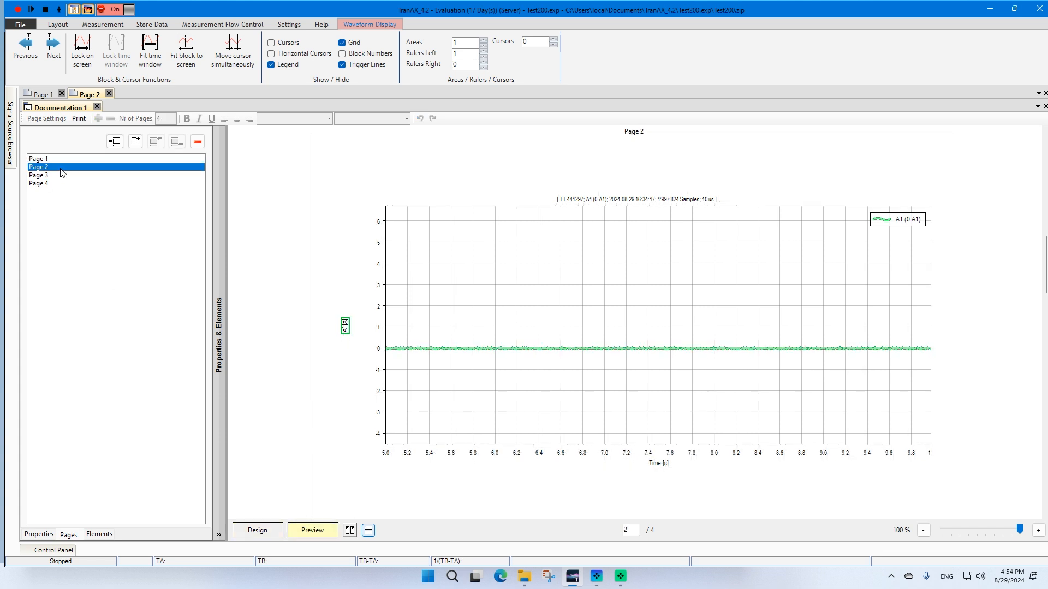
pyautogui.click(61, 175)
pyautogui.click(60, 186)
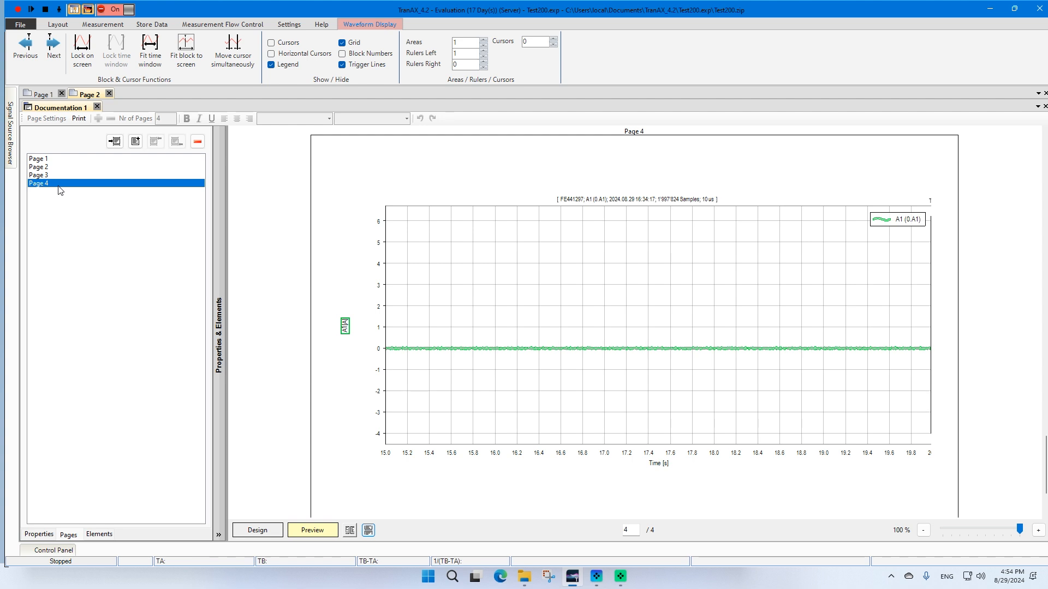
pyautogui.press('Up')
pyautogui.press('Up')
pyautogui.press('Up')
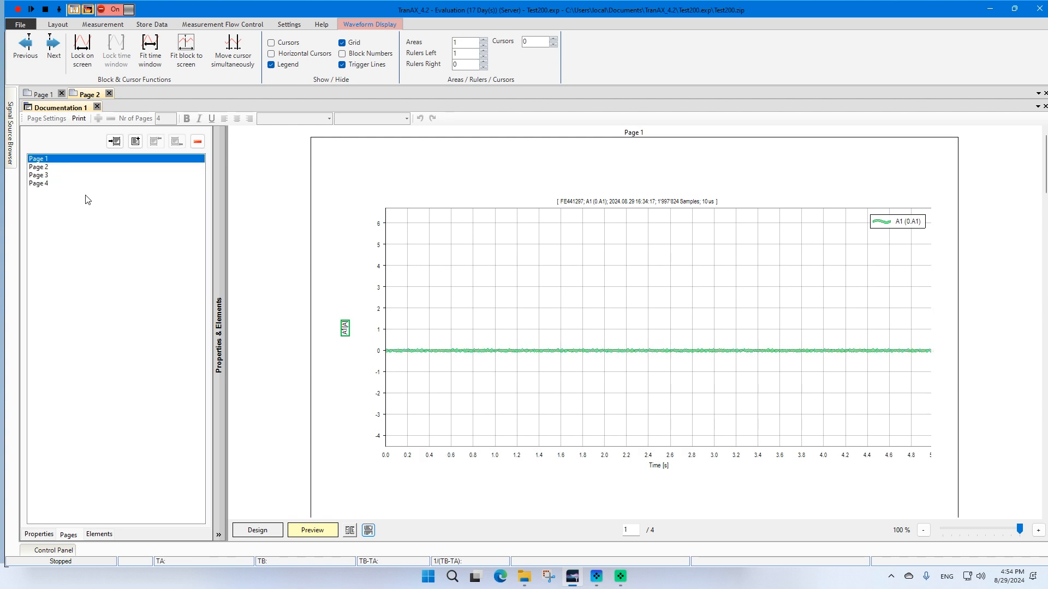